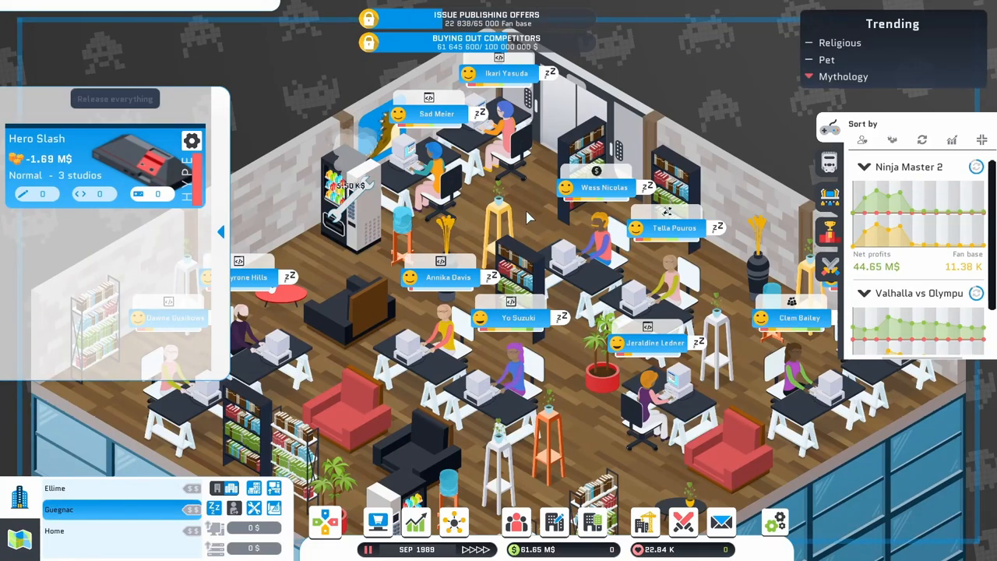
Pause the game and repair the broken vending machine in the Guegnac office
key(s)
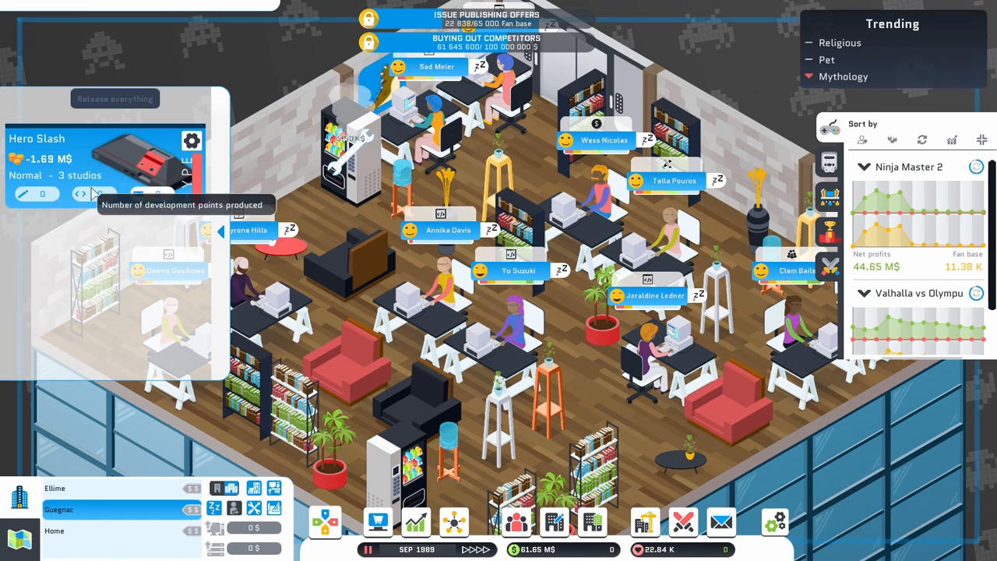
key(space)
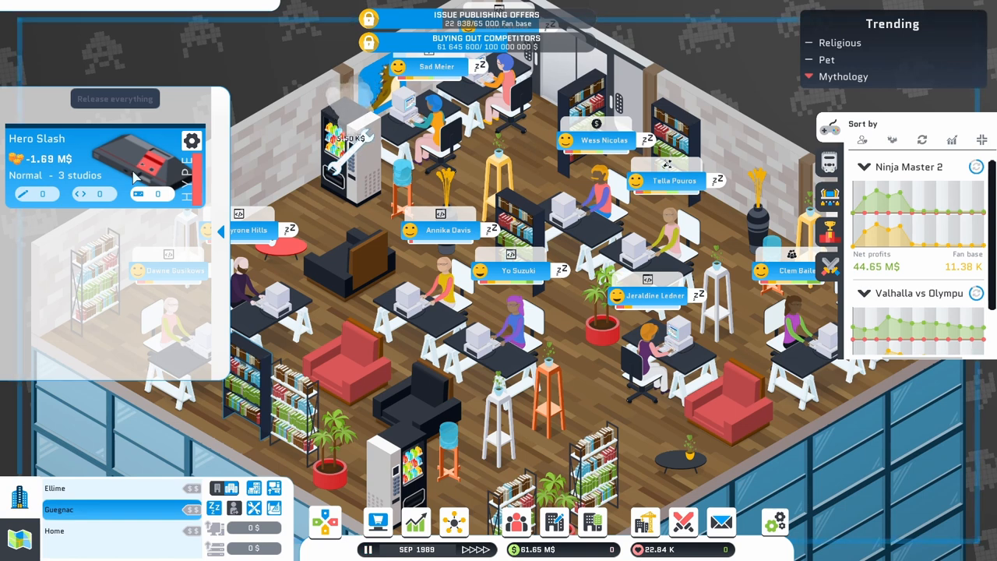
click(357, 160)
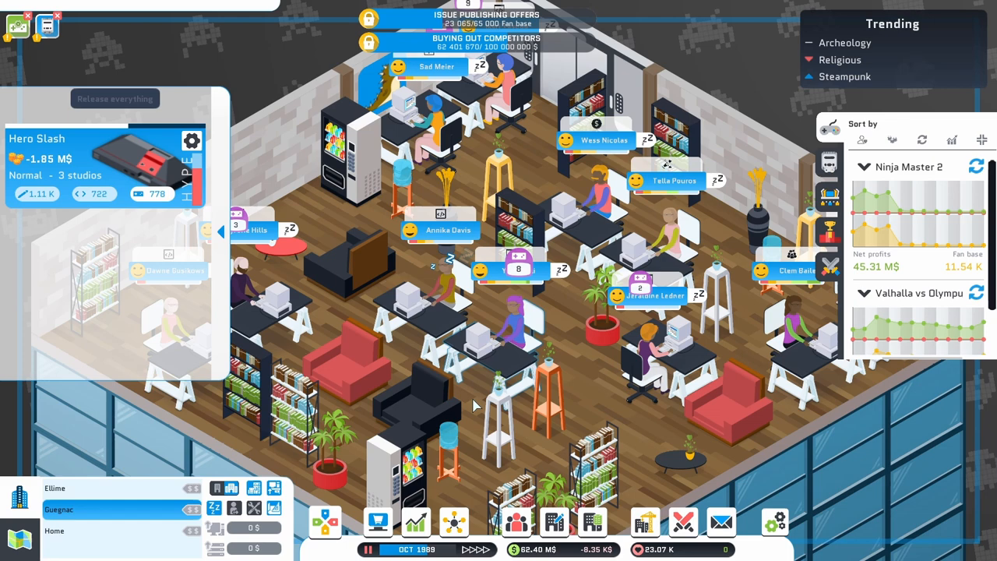
Switch the view to the Ellime studio office
key(Up)
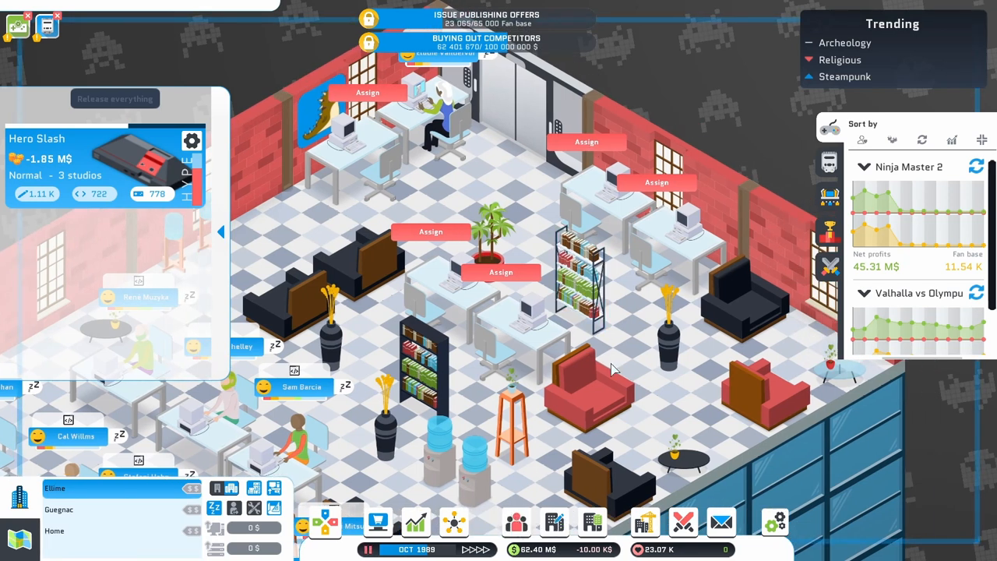
Hire Clemon Senger, Felipe Donnelly, Ernest Paucek and Halie VonRueden from the candidate list
click(516, 522)
click(138, 127)
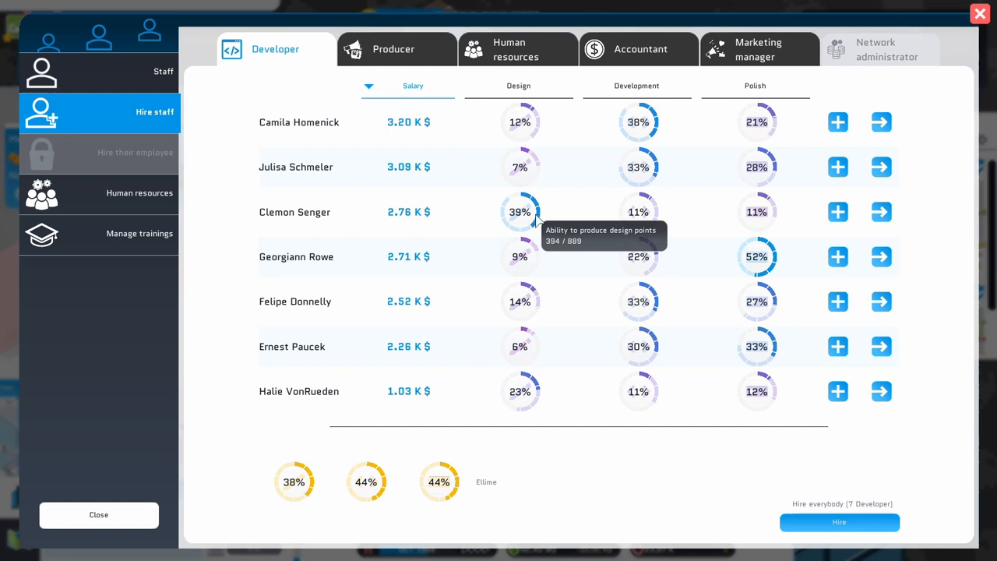
click(837, 213)
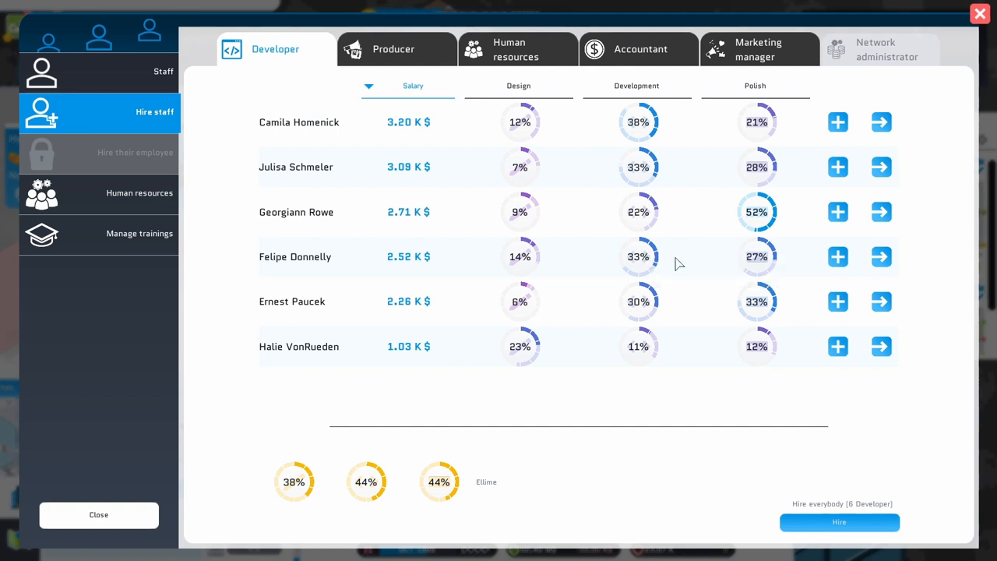
click(838, 257)
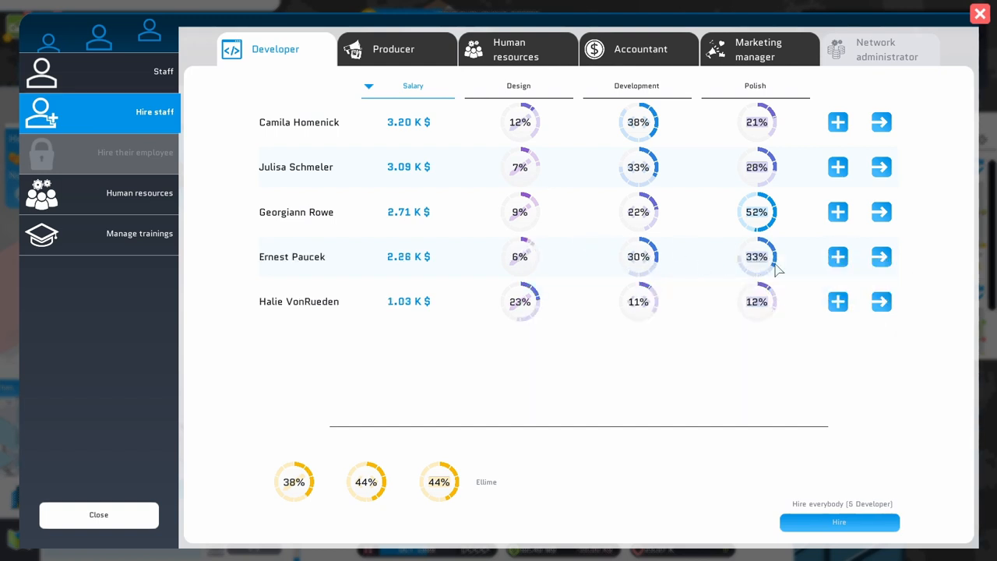
click(837, 258)
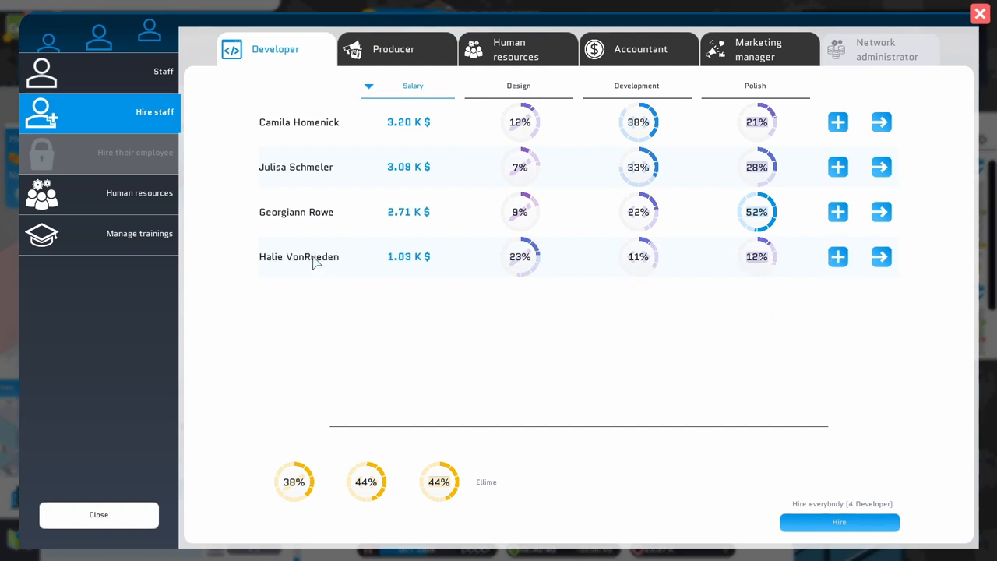
click(840, 265)
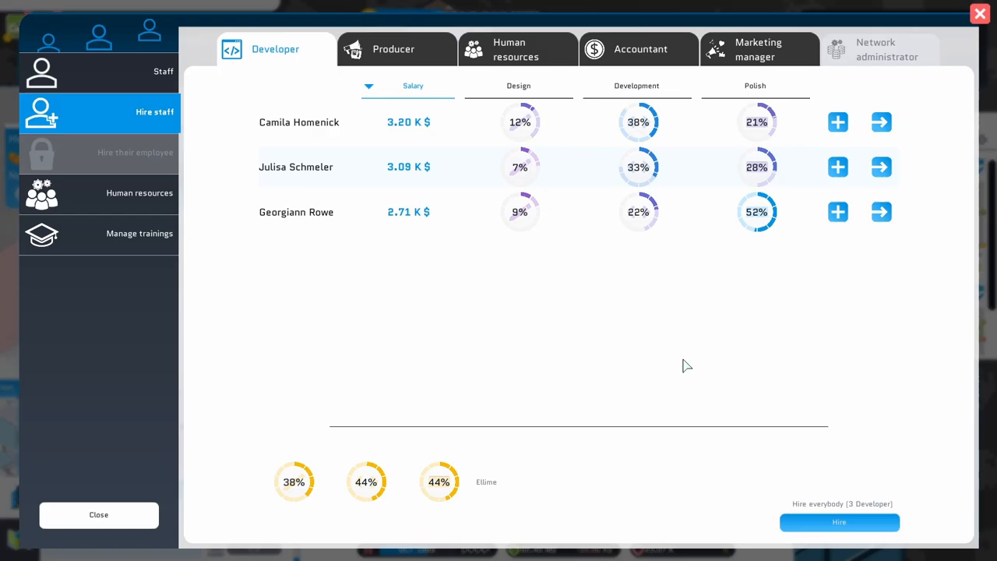
click(129, 514)
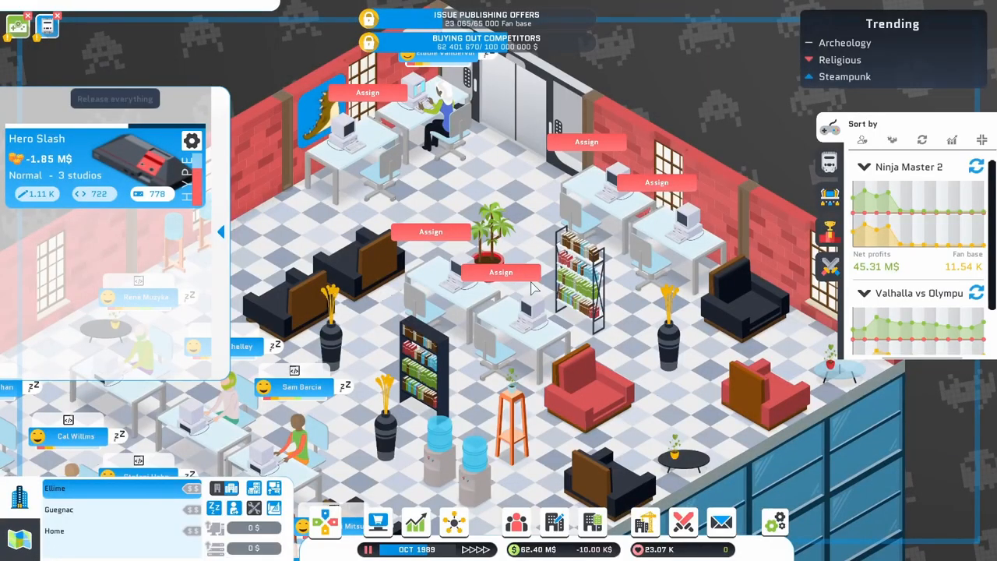
Seat Felipe, Clemon, Ernest and Halie at the four empty Ellime desks
click(502, 276)
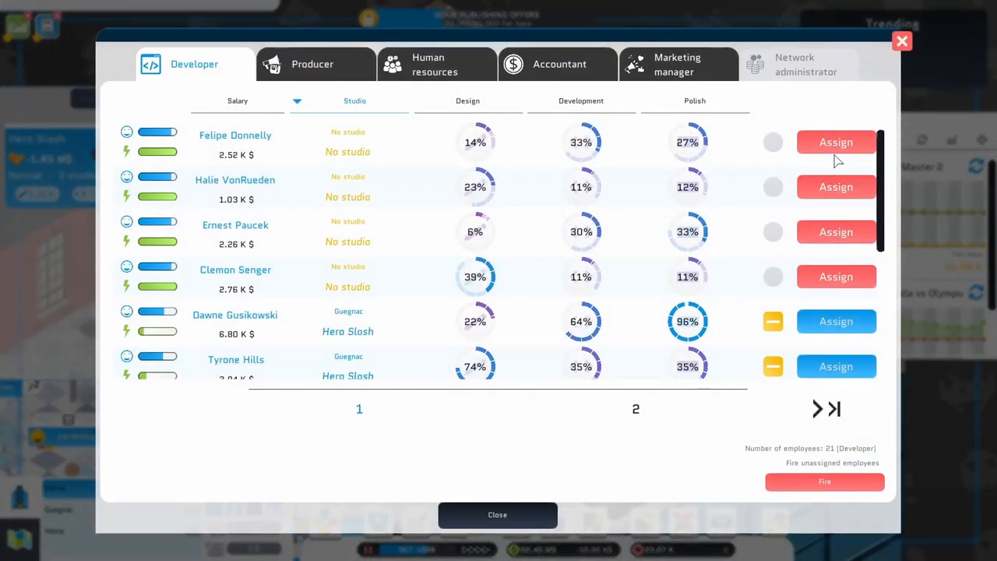
click(833, 143)
click(432, 234)
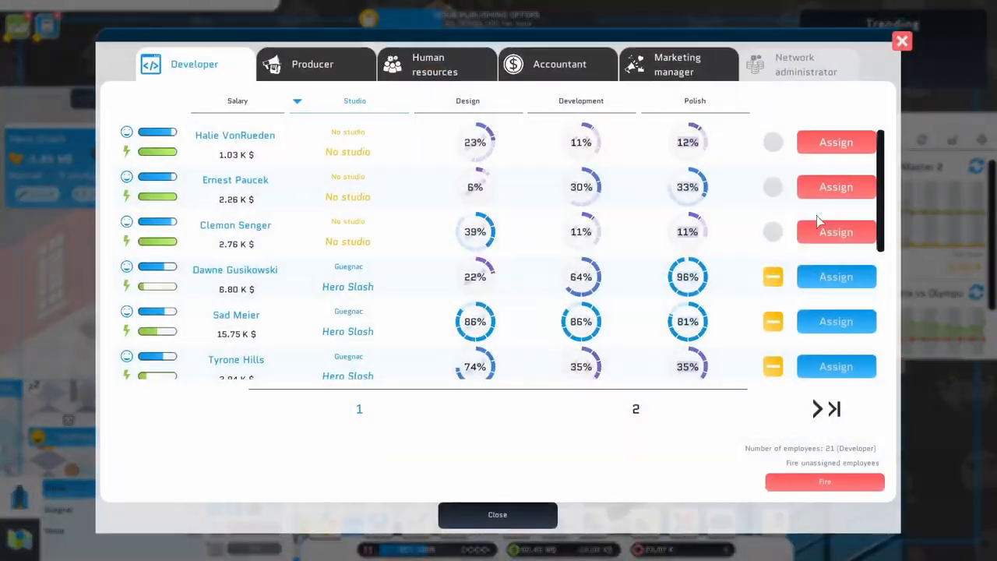
click(834, 232)
click(656, 183)
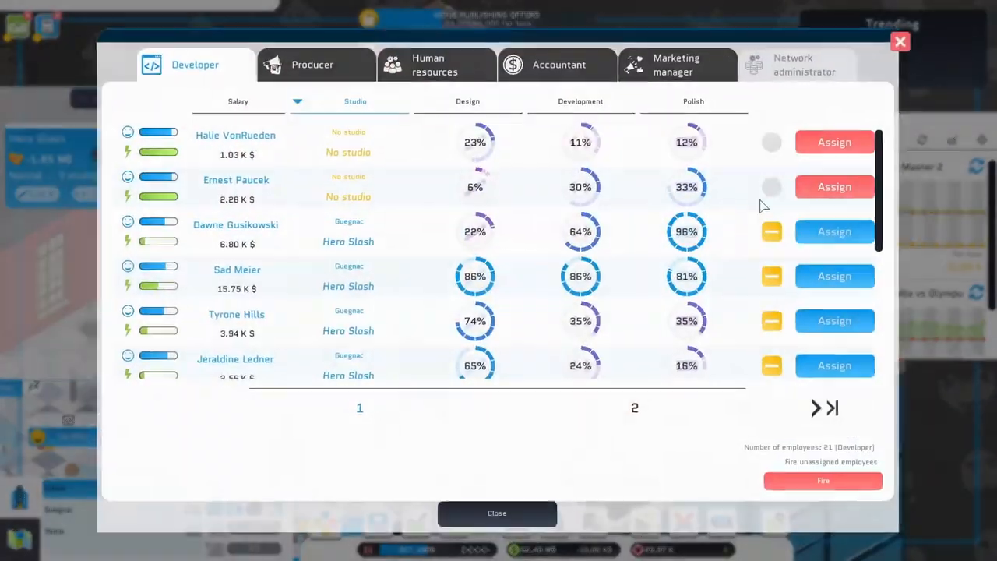
click(823, 194)
click(580, 142)
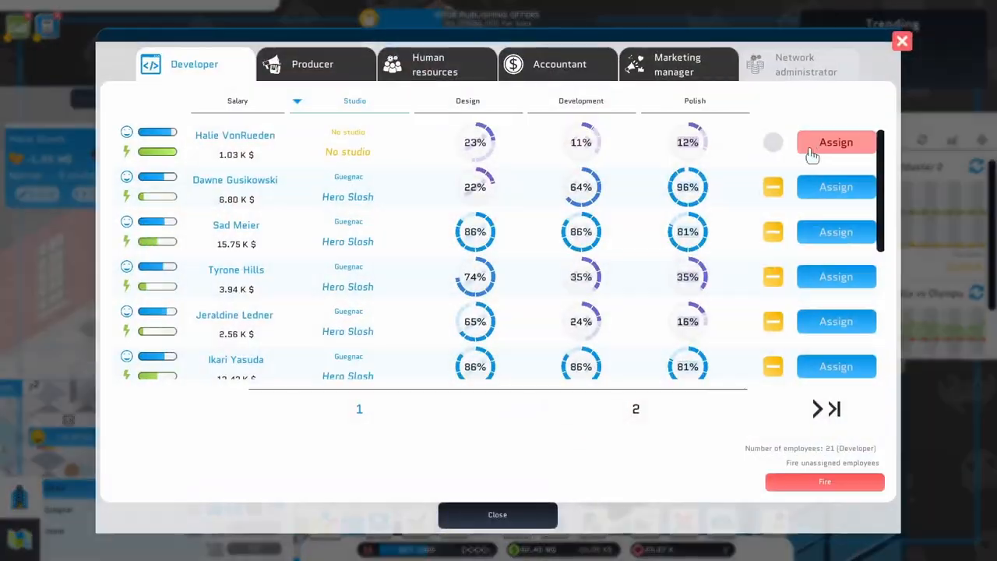
click(823, 142)
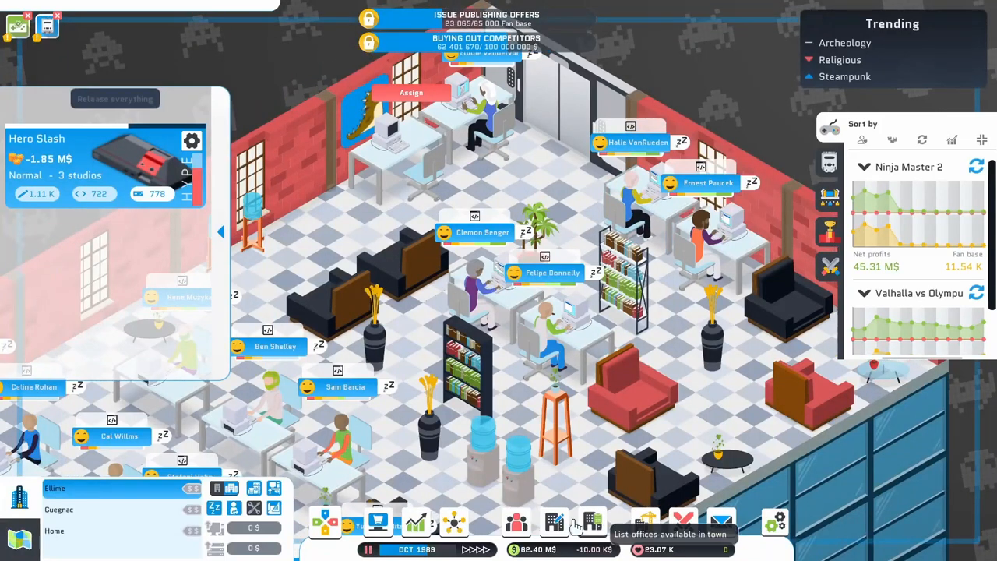
Review the Ellime studio's employees and stats, roster now 13 of 15
click(554, 521)
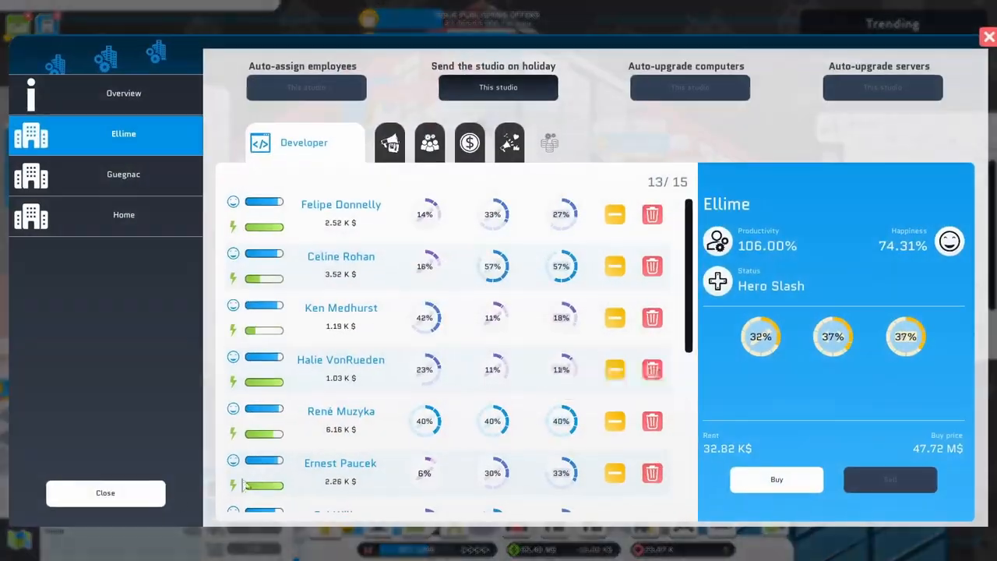
click(109, 487)
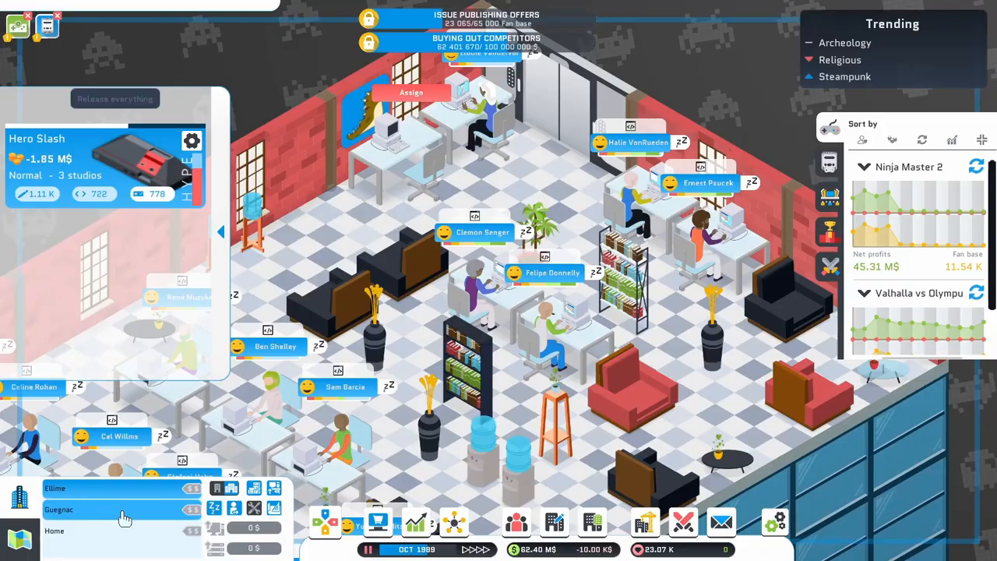
Check the price of a new studio building on an empty city lot (235.91 M$)
click(19, 537)
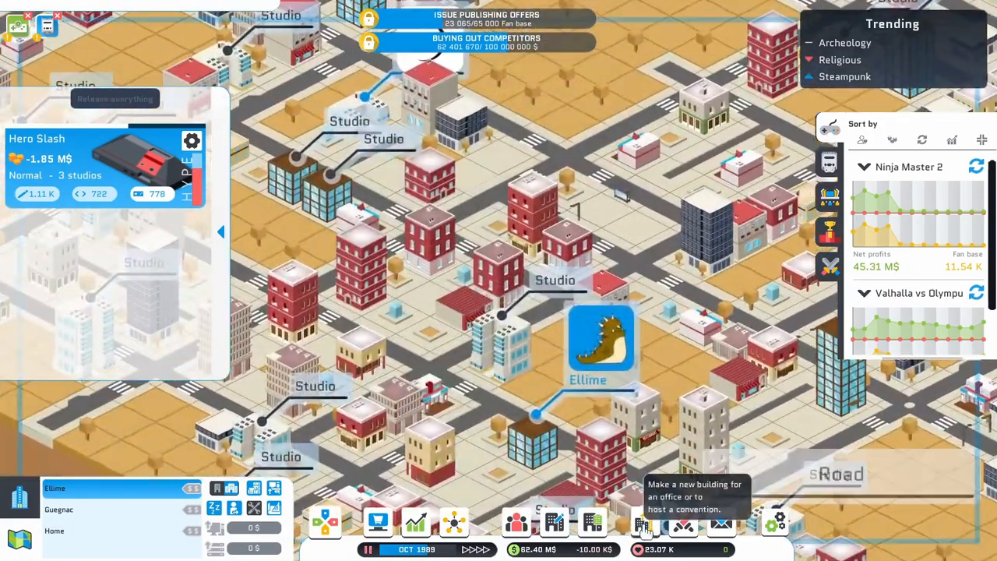
click(642, 528)
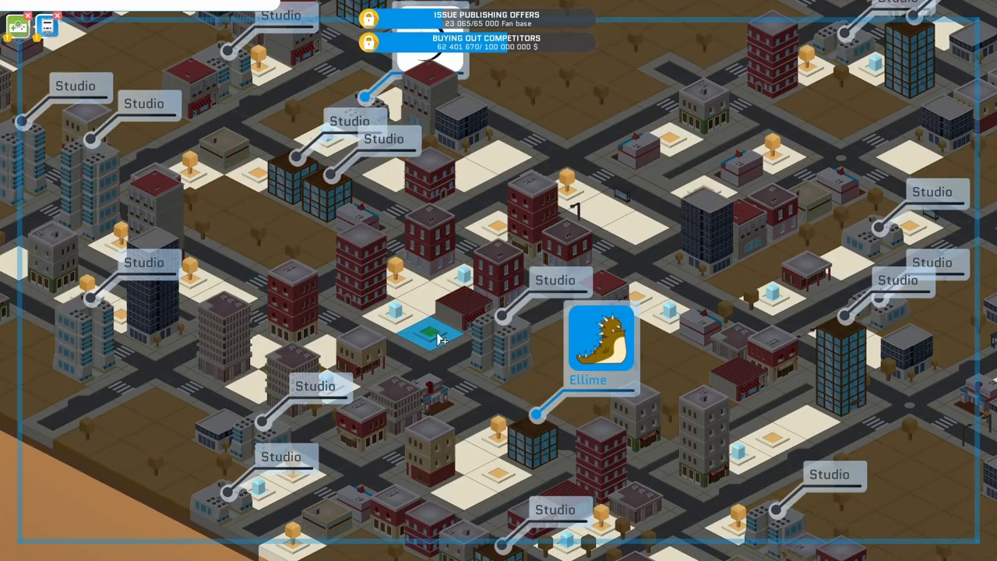
click(436, 340)
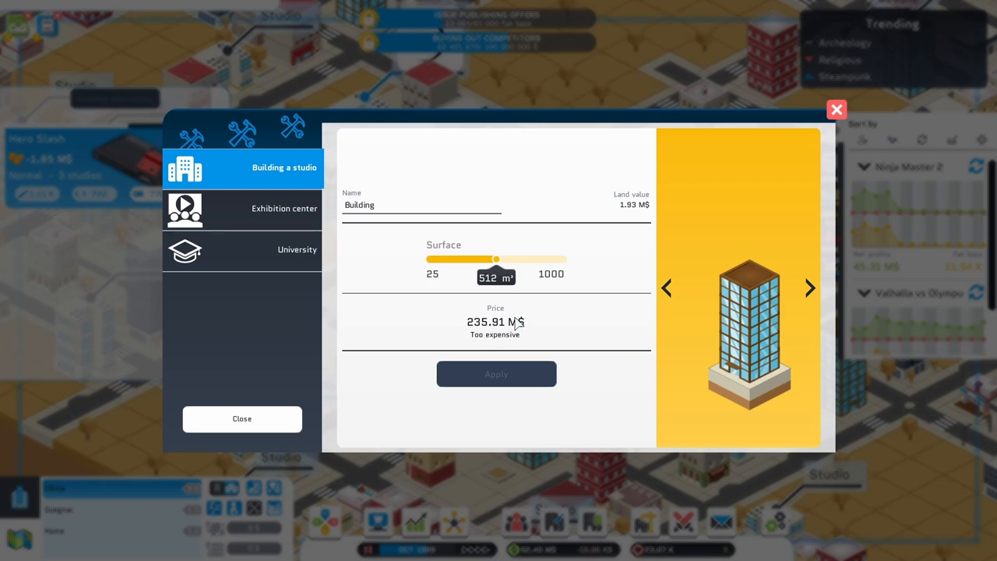
click(261, 422)
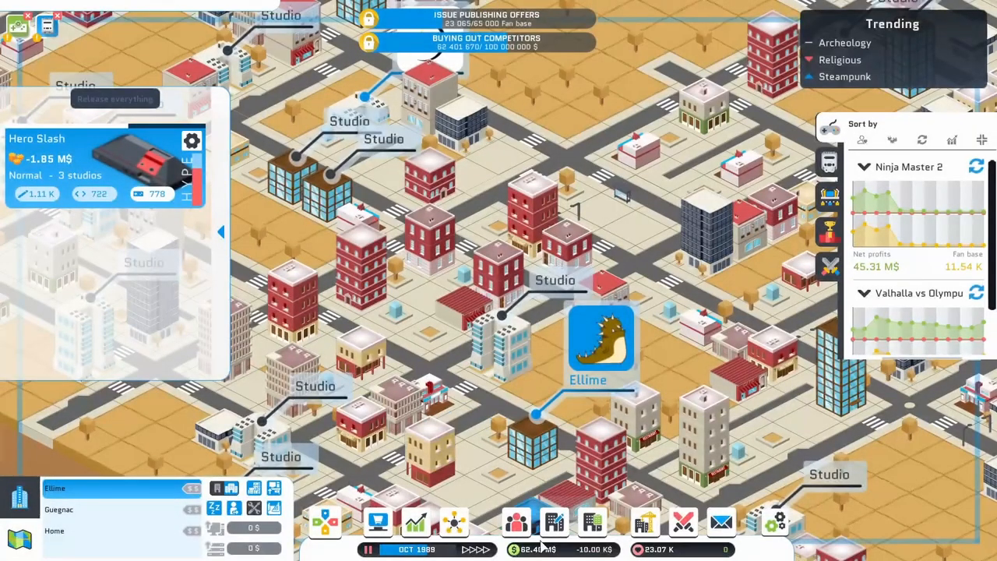
key(Left)
key(Down)
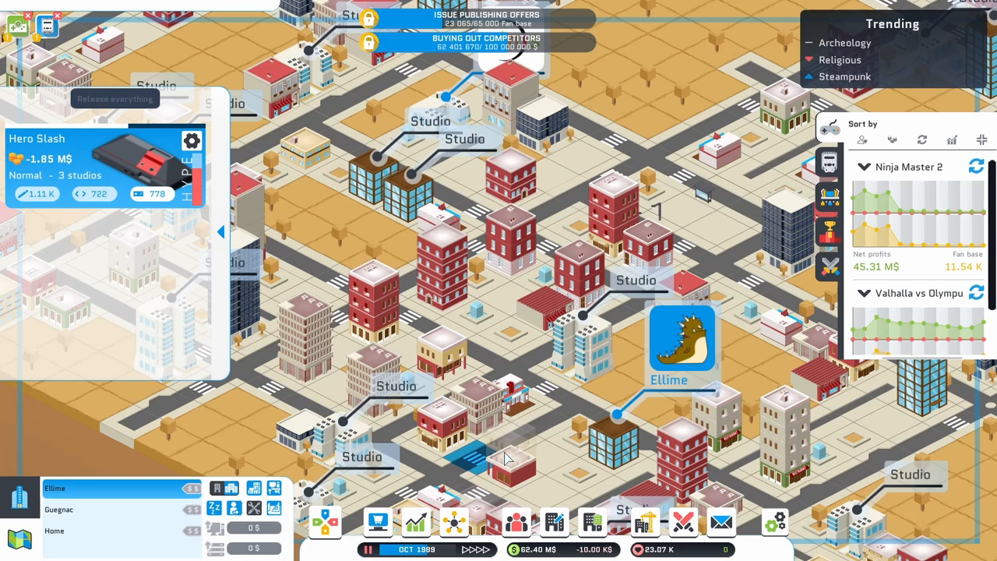
key(Left)
key(Down)
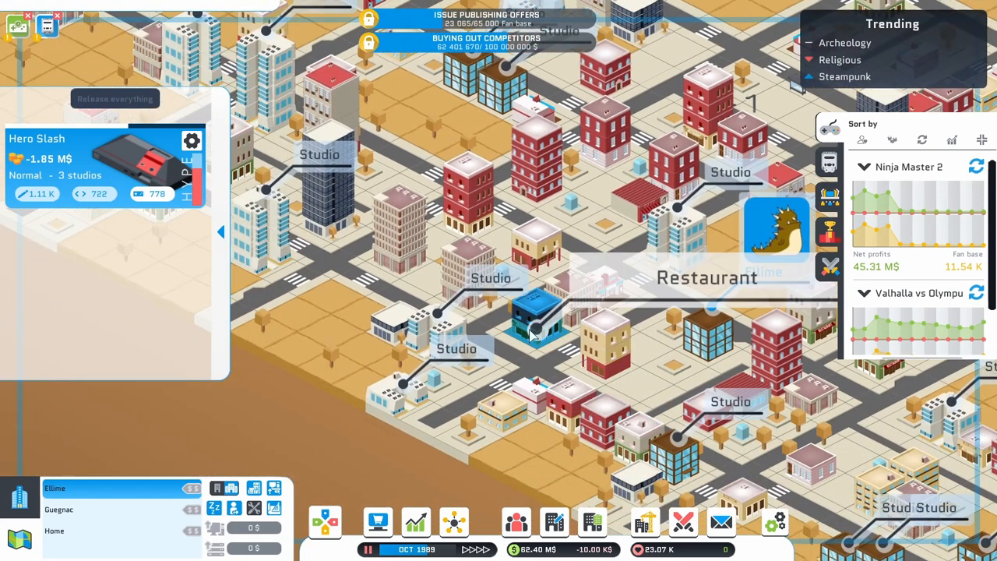
click(402, 400)
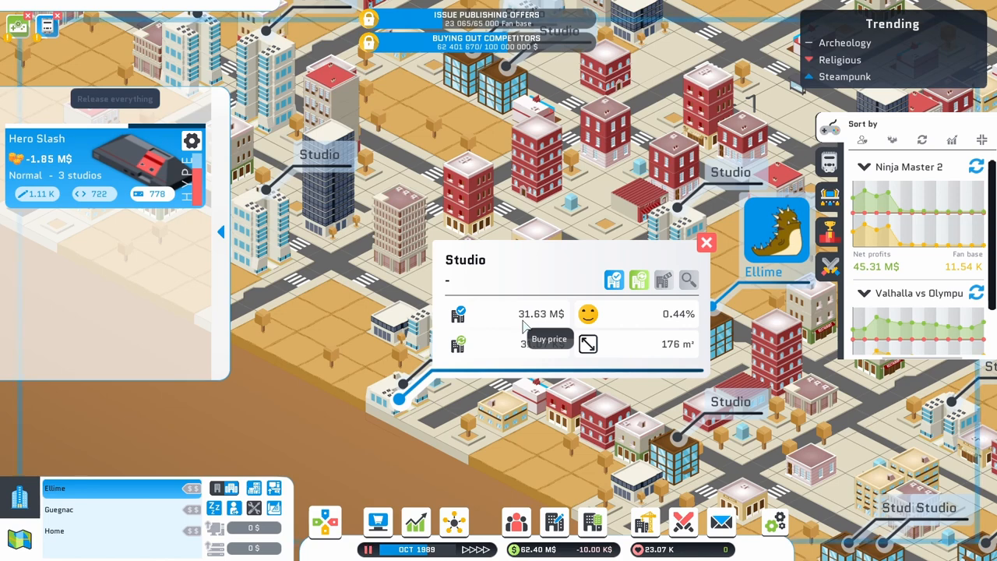
key(Right)
key(Right)
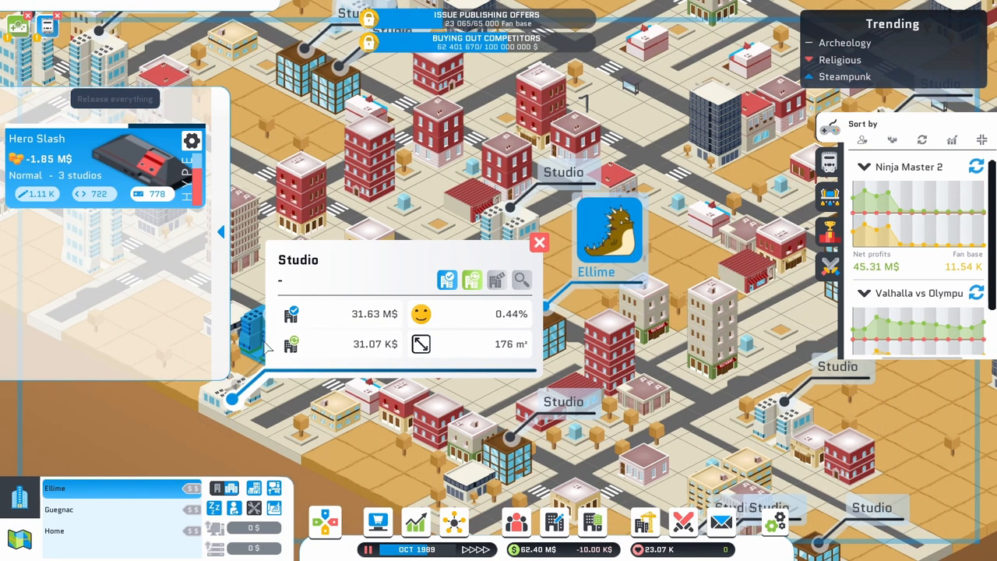
click(539, 242)
key(Down)
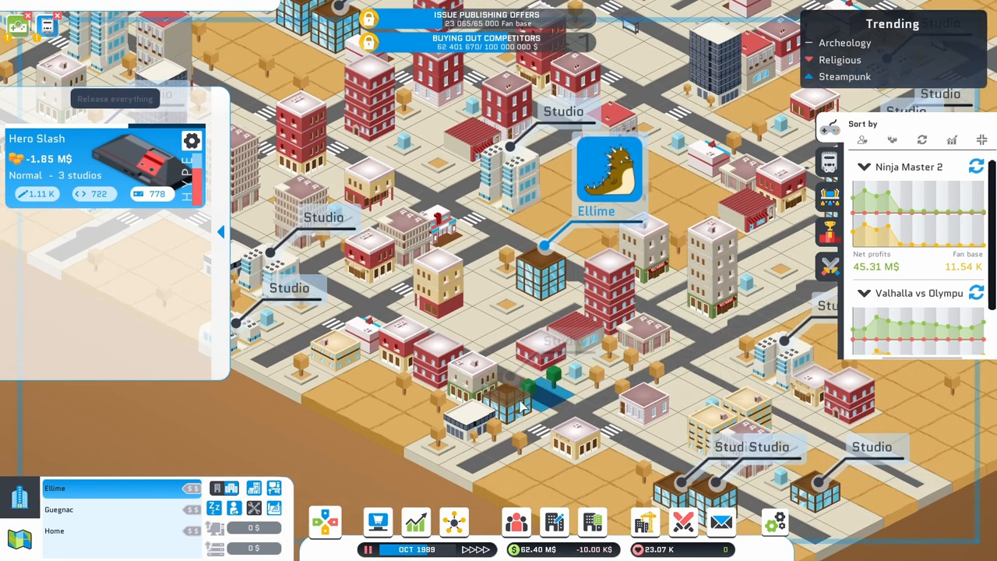
click(512, 413)
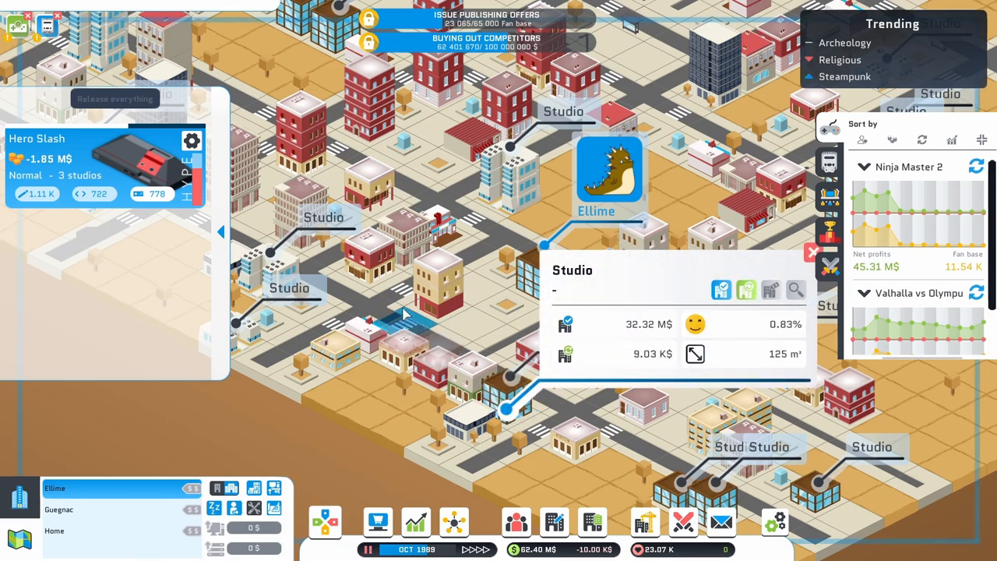
key(Left)
click(361, 277)
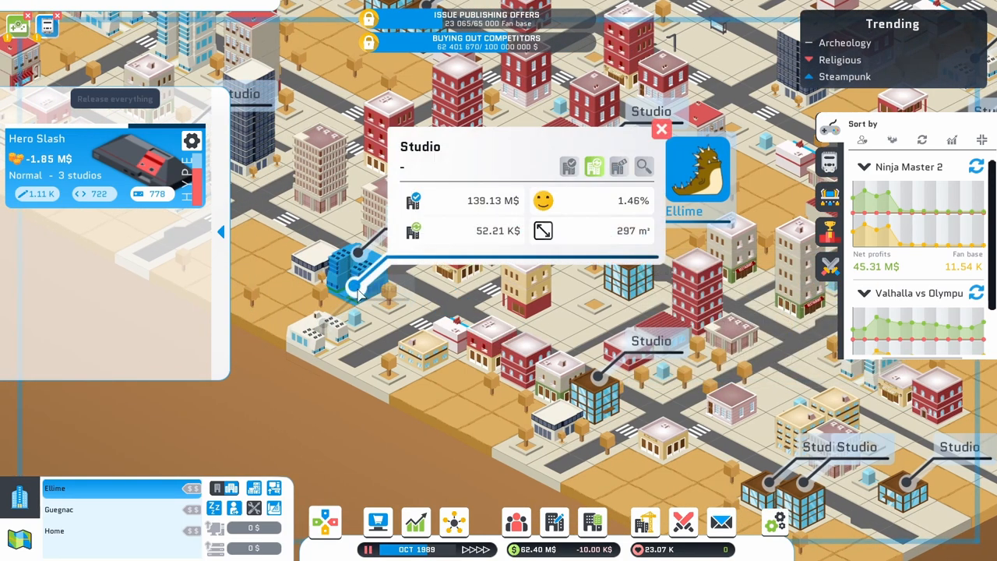
key(Up)
click(727, 255)
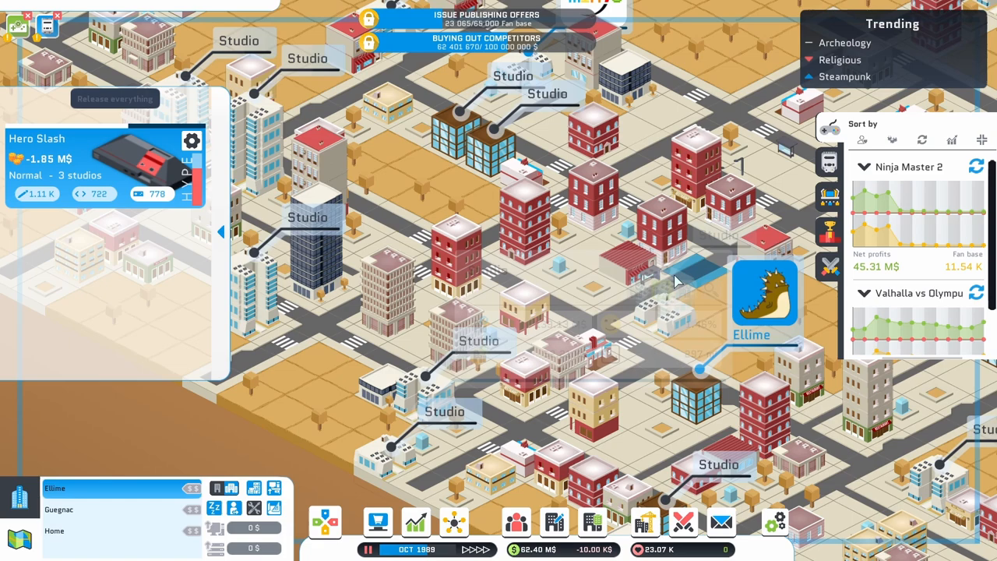
key(Left)
key(Left)
click(443, 364)
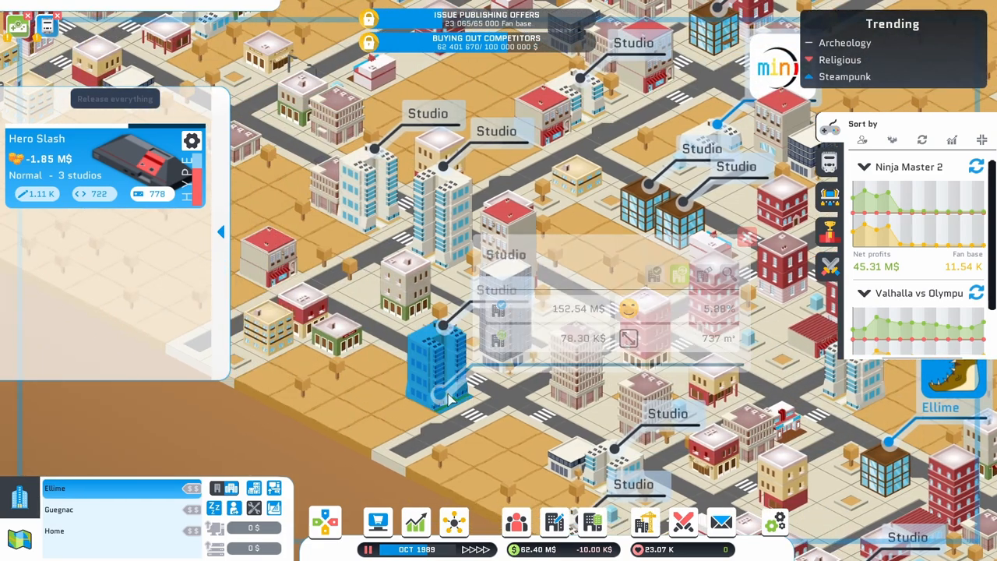
click(751, 243)
key(Up)
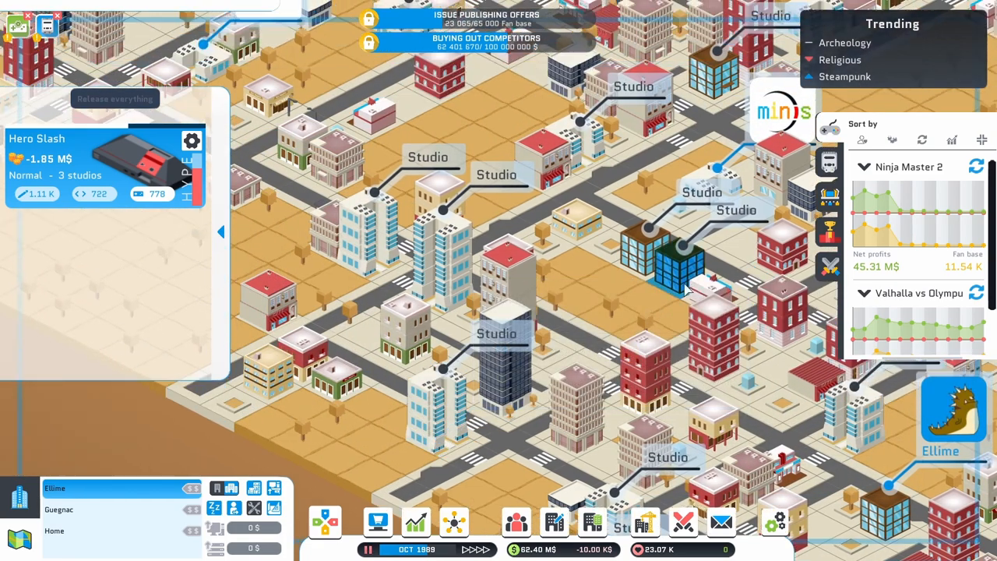
key(Right)
key(Right)
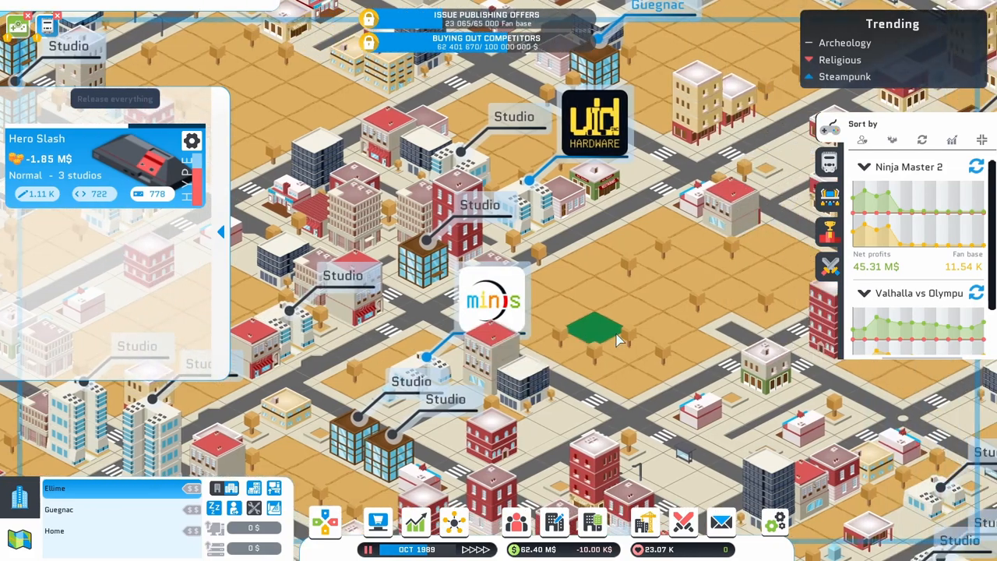
key(Up)
key(Up)
key(Up)
key(Up)
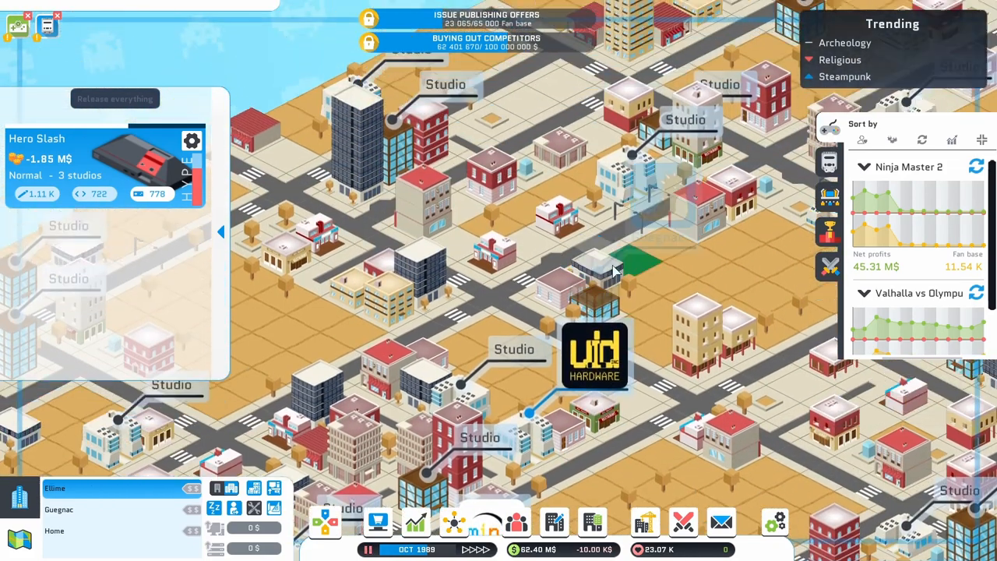
key(Right)
key(Up)
key(Left)
key(Right)
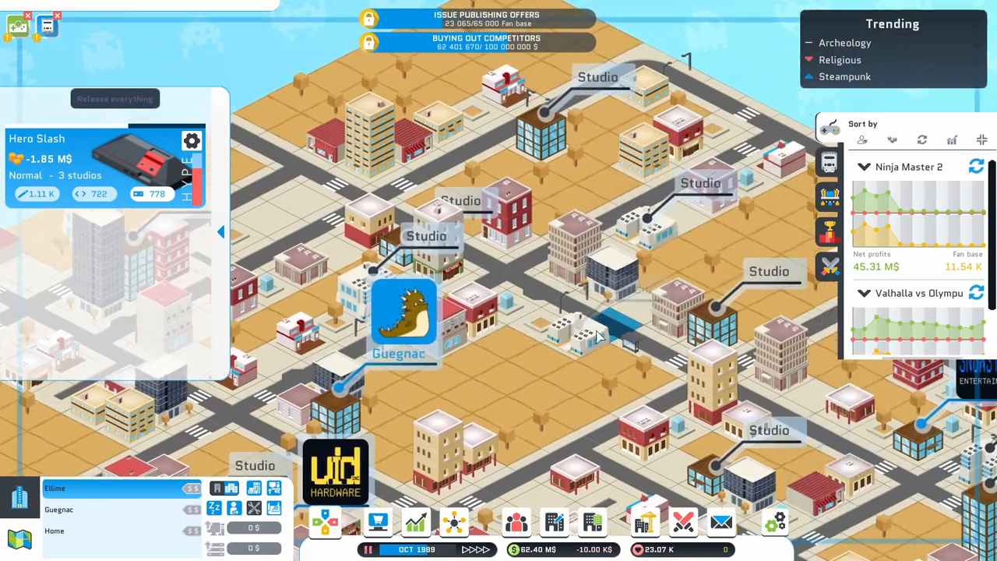
key(Right)
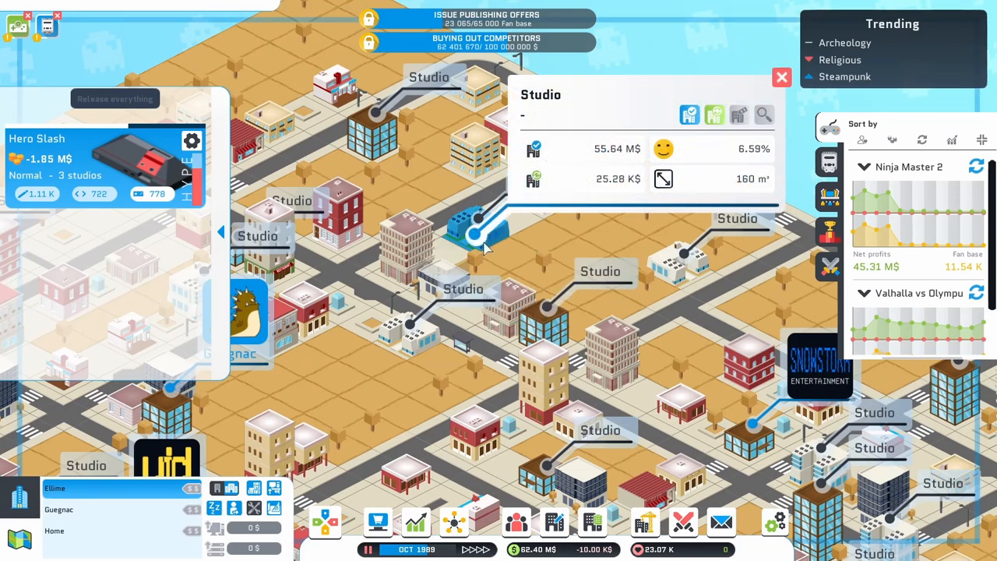
mouse_move(406, 333)
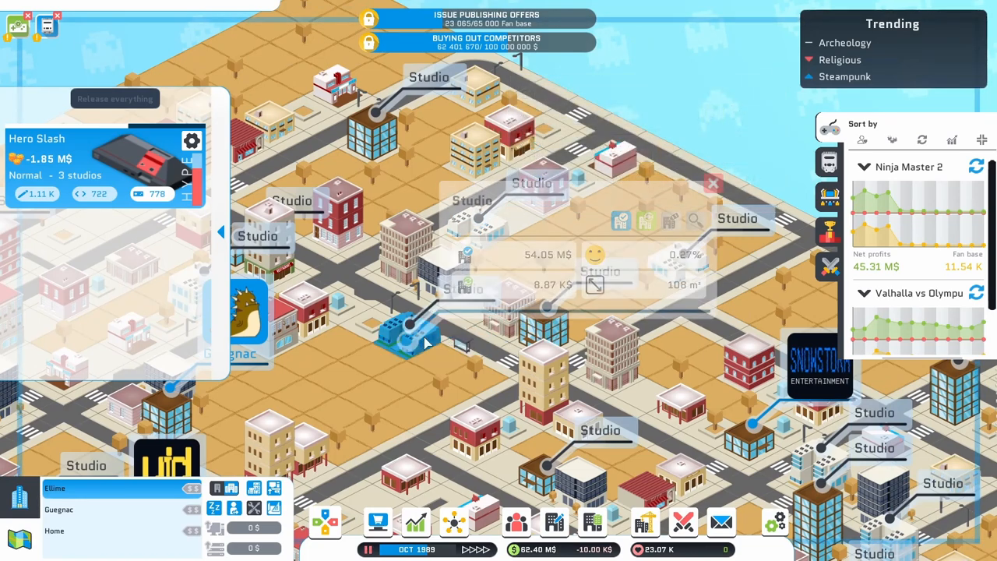
click(713, 193)
key(Right)
key(Down)
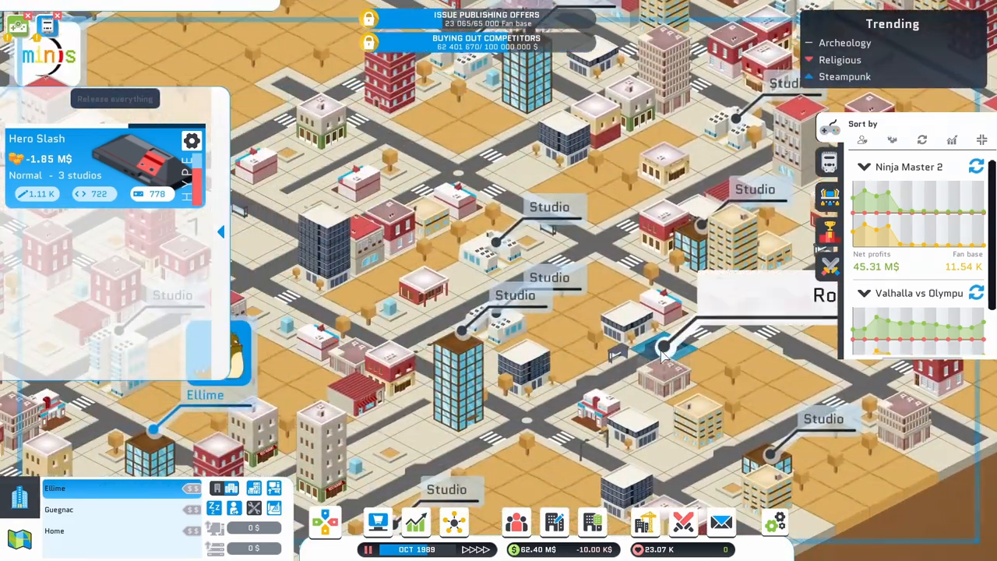
Jump from Ellime to the city of Guegnac and show its studio office interior
click(64, 488)
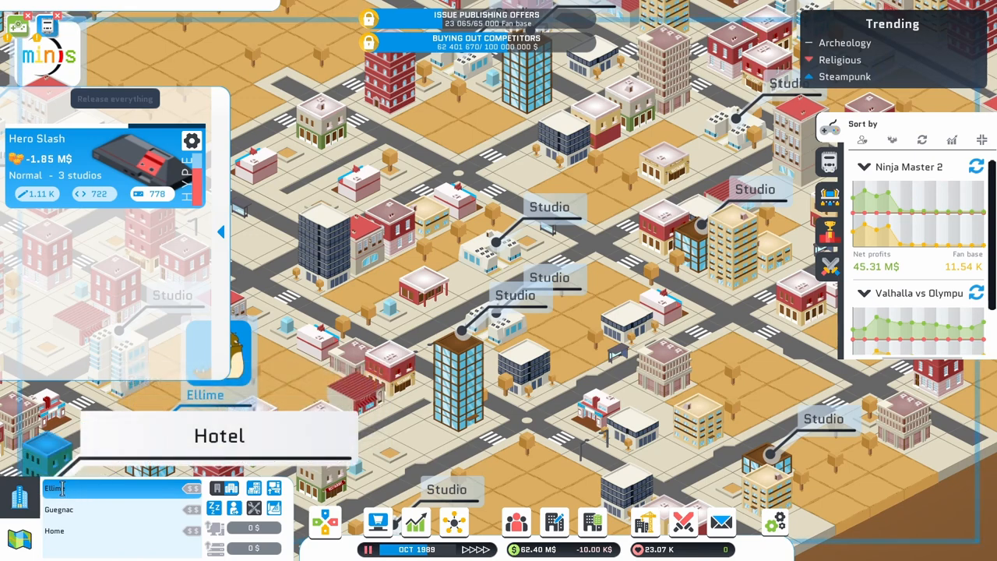
click(62, 488)
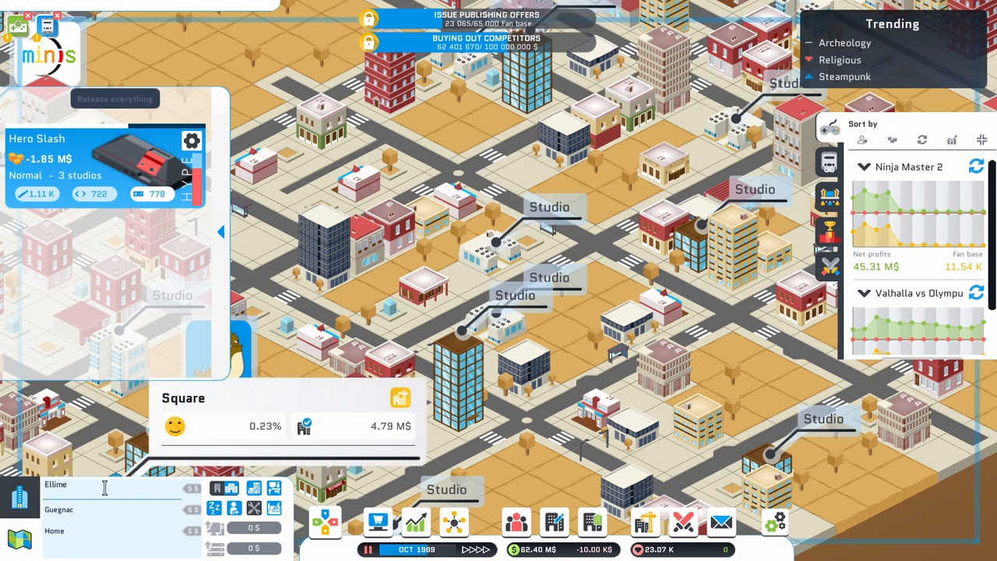
click(61, 509)
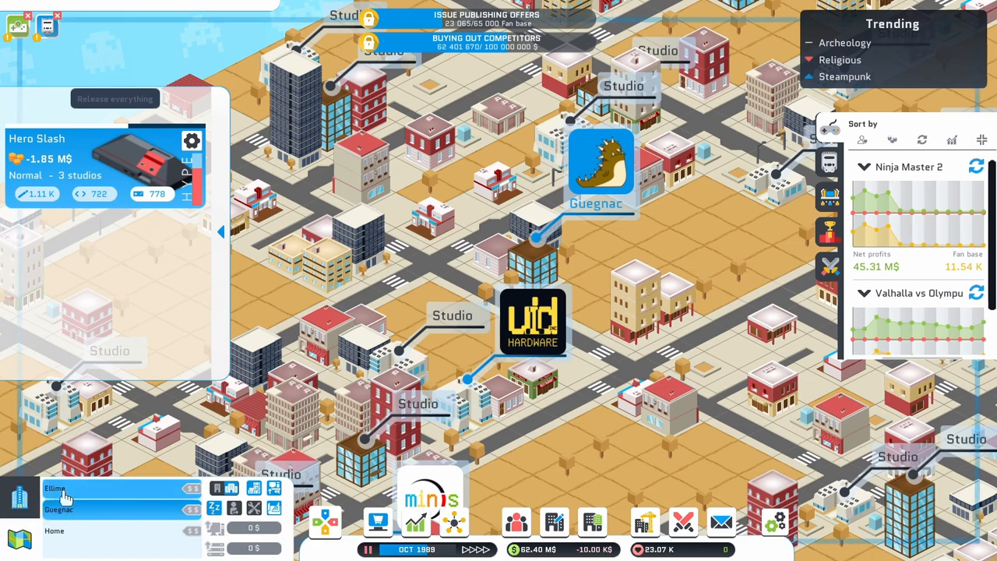
click(18, 498)
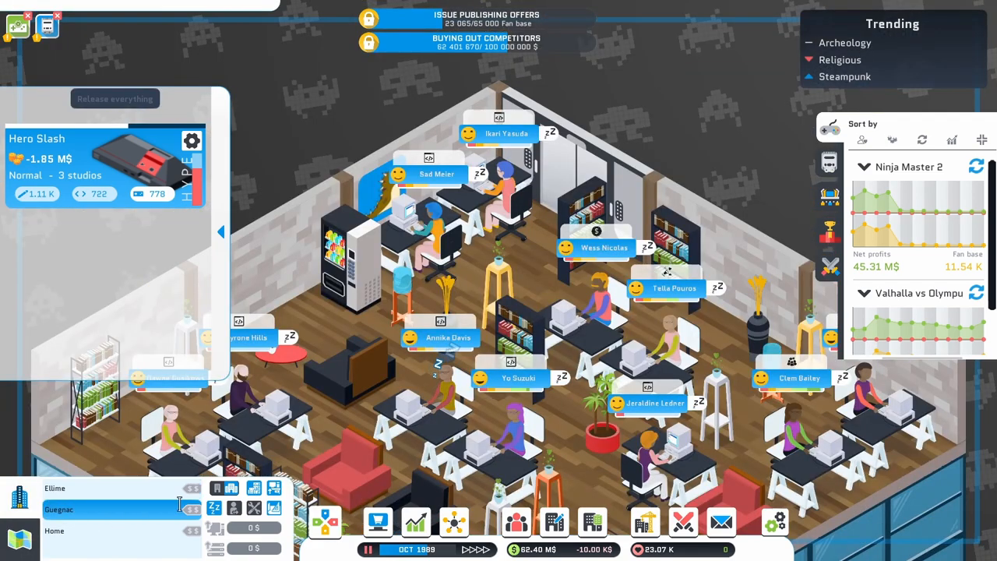
scroll(430, 397, down, 3)
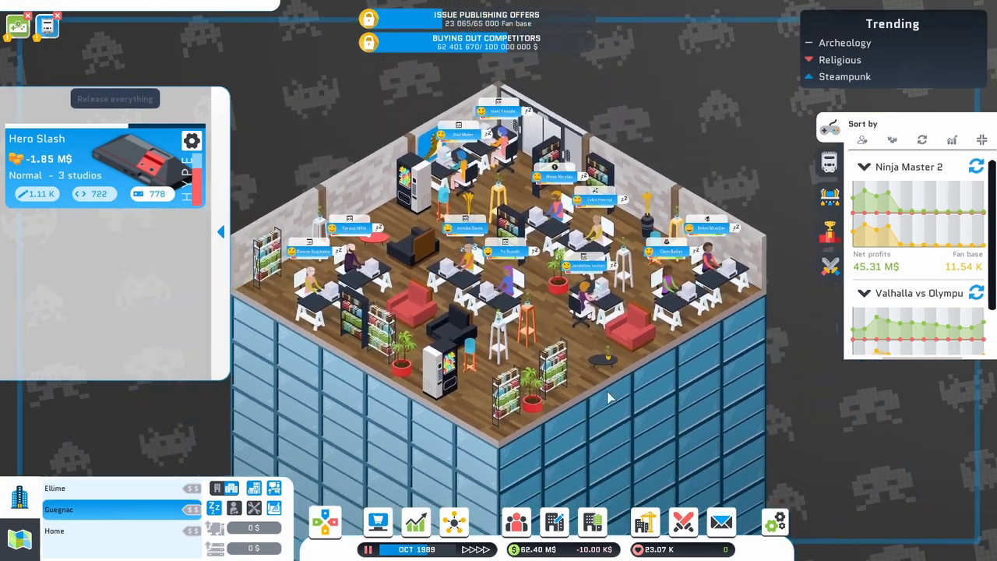
scroll(608, 397, up, 3)
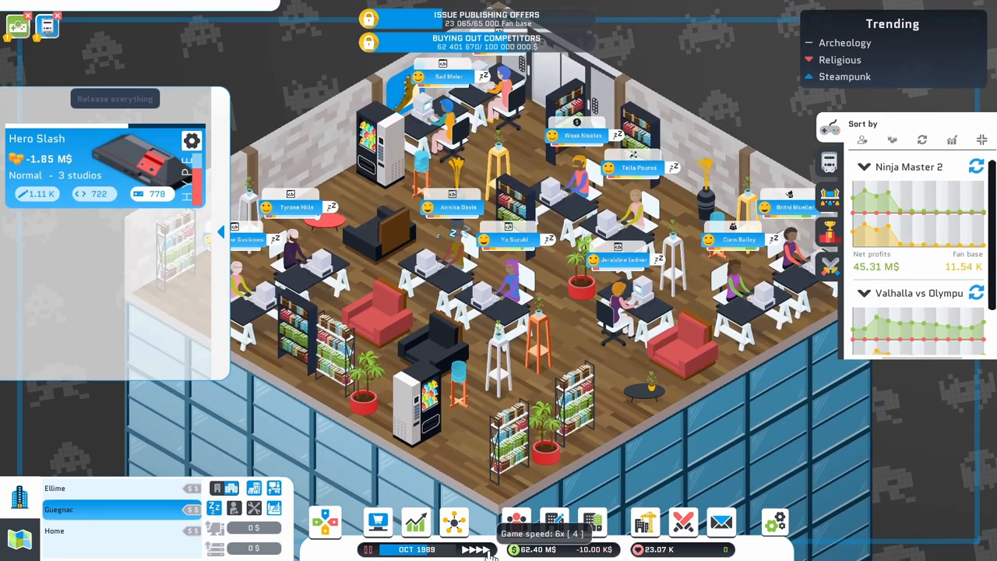
Speed up game time and review the trash and inbox messages, including Platform news
click(475, 549)
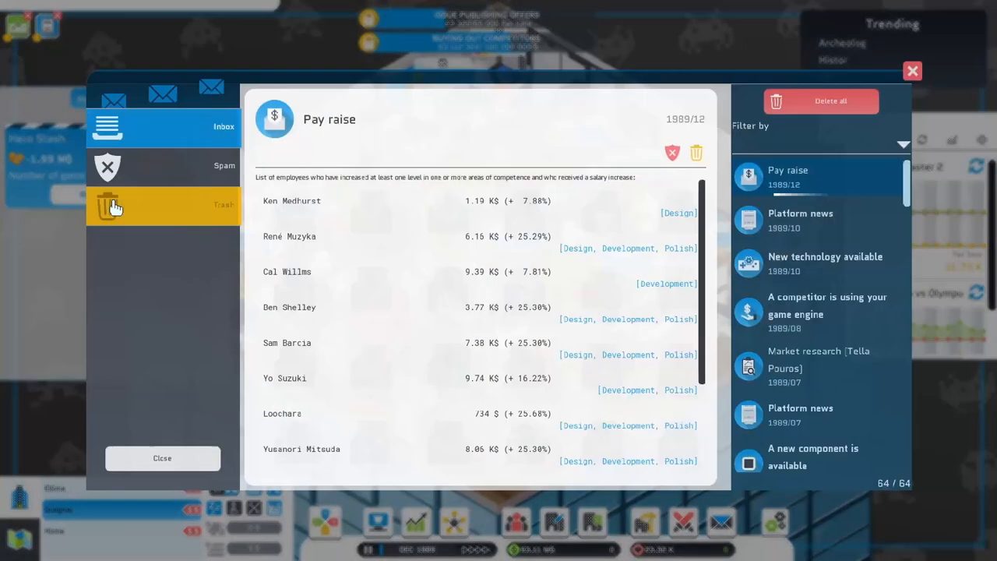
click(113, 206)
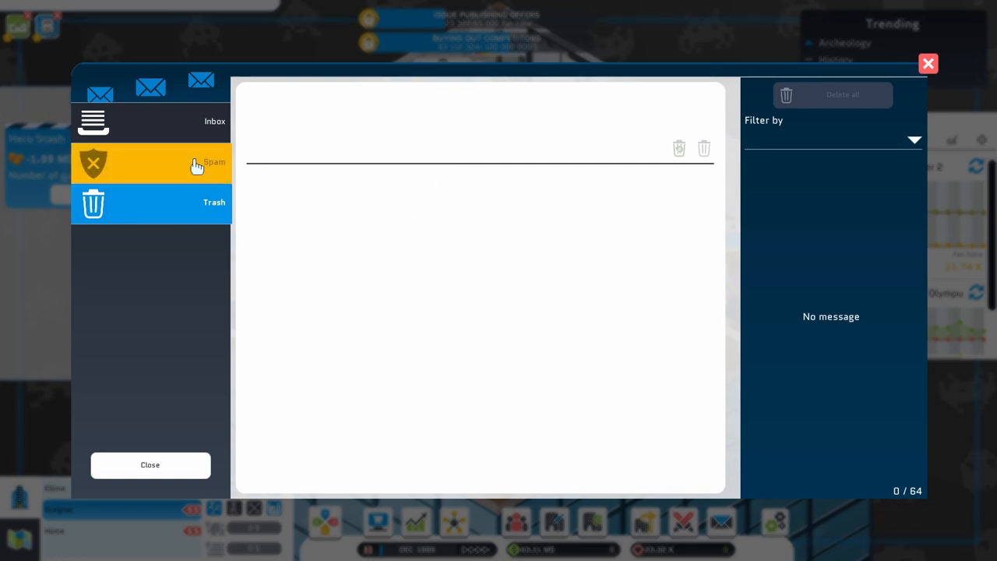
click(195, 122)
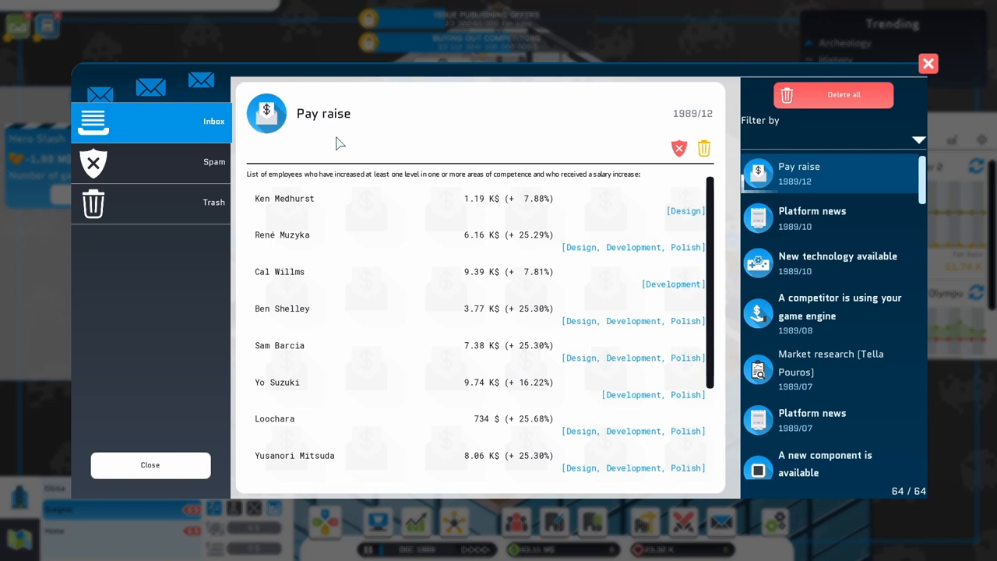
key(Down)
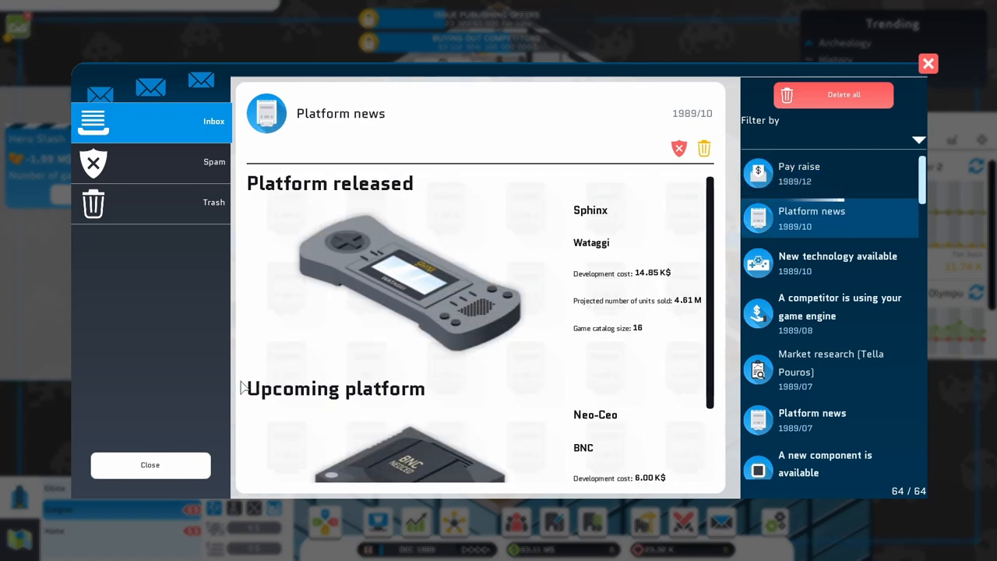
click(171, 465)
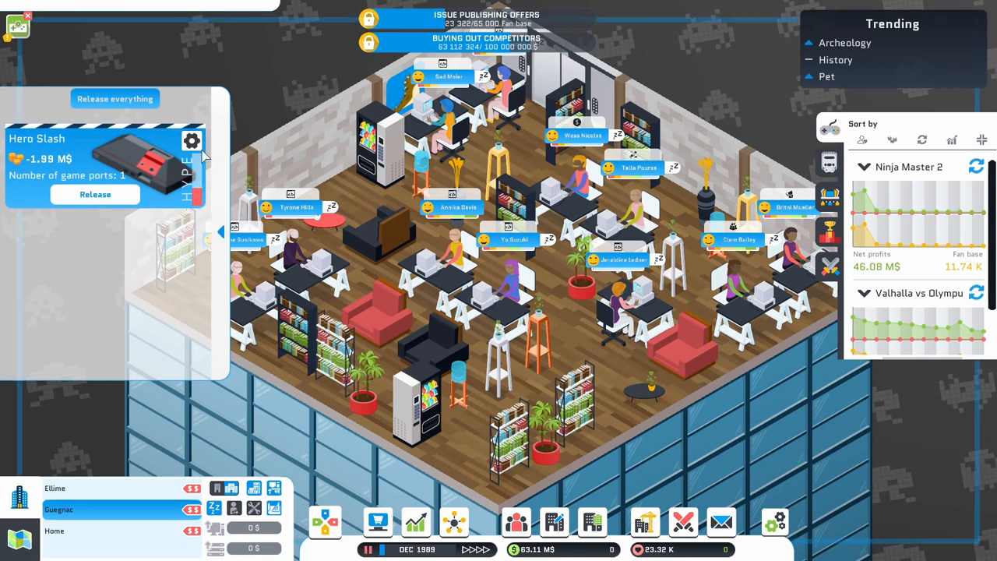
Release Hero Slash at a $20 price
click(95, 196)
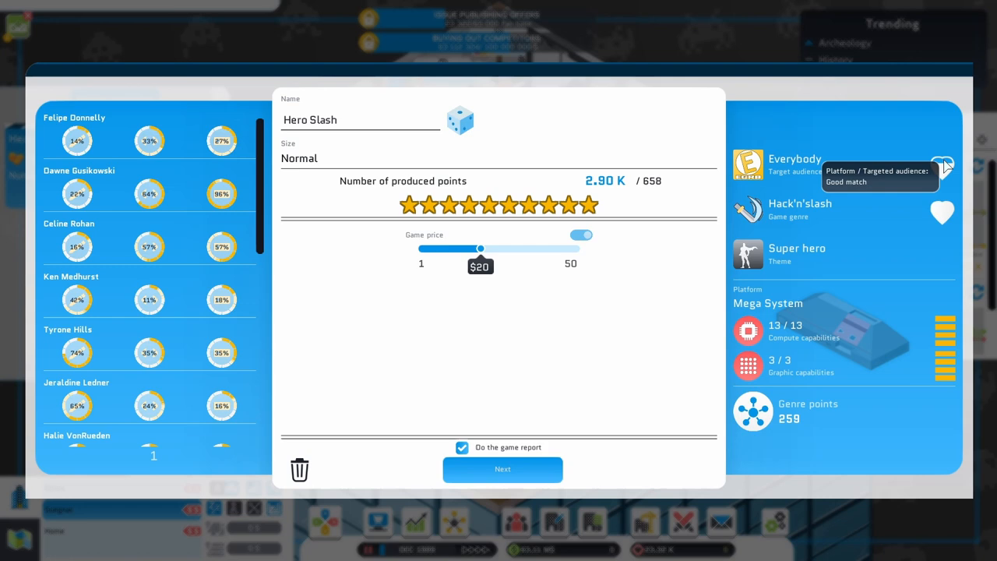
click(502, 470)
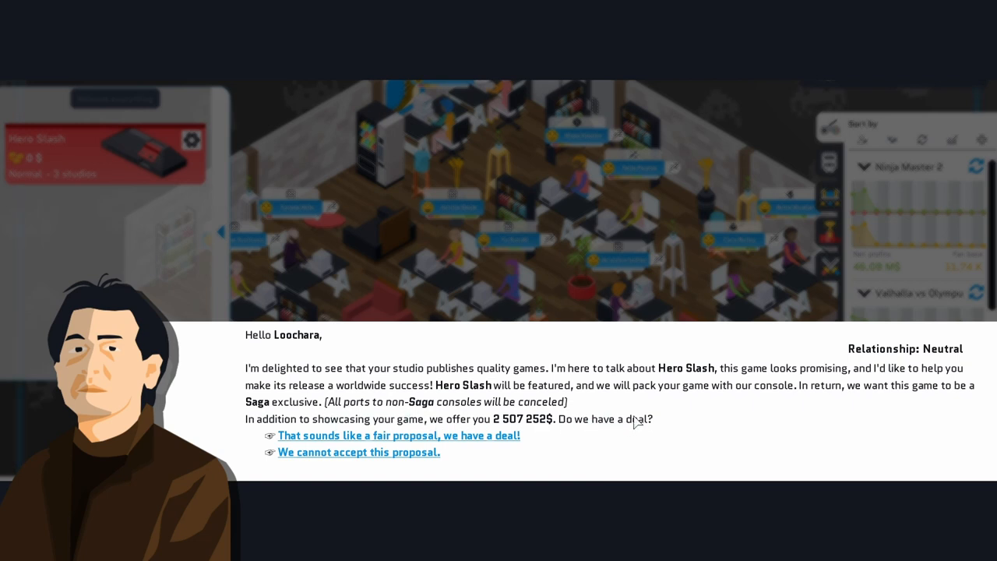
Answer the Saga exclusivity offer and go through Hero Slash's reviews and summary
click(465, 441)
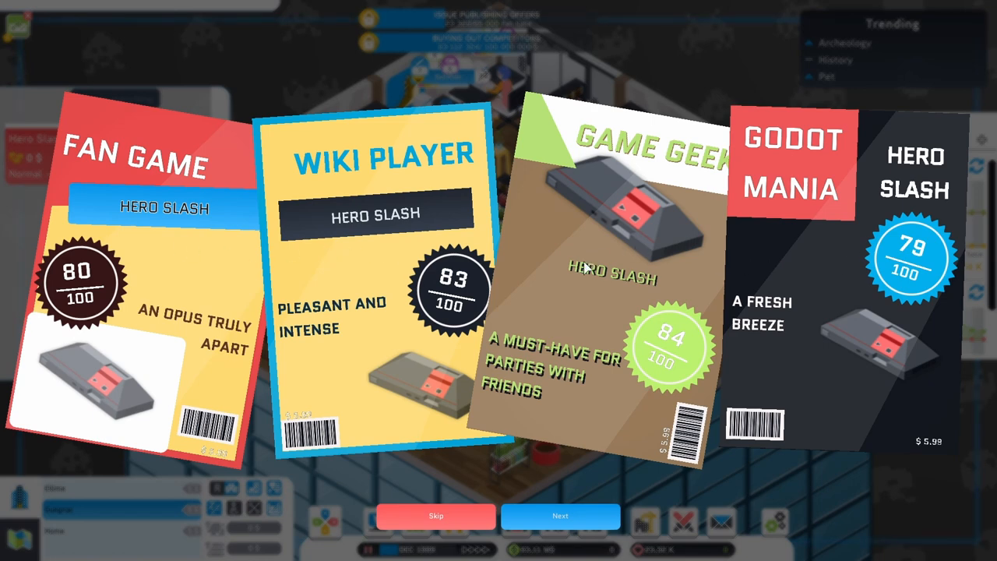
click(574, 524)
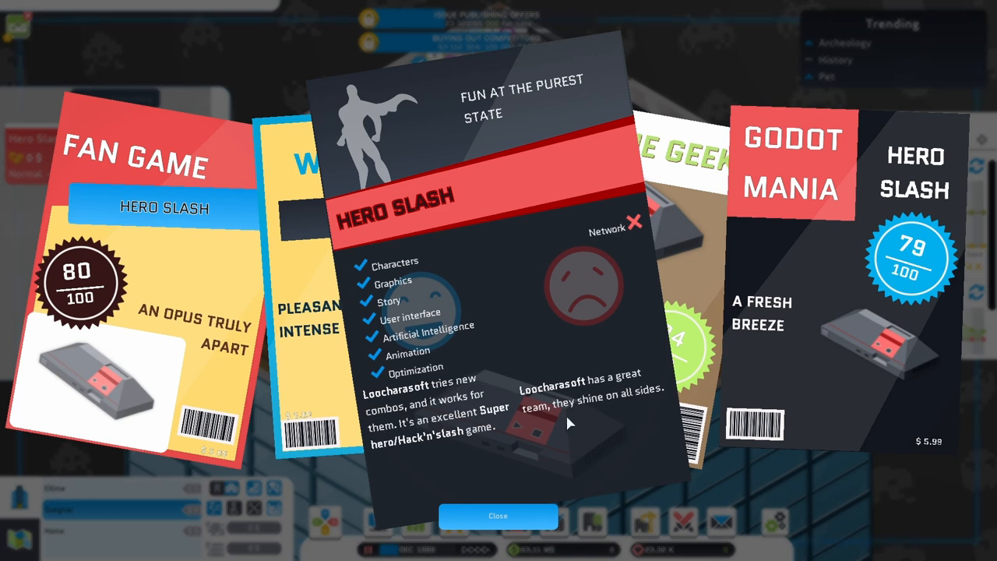
click(498, 518)
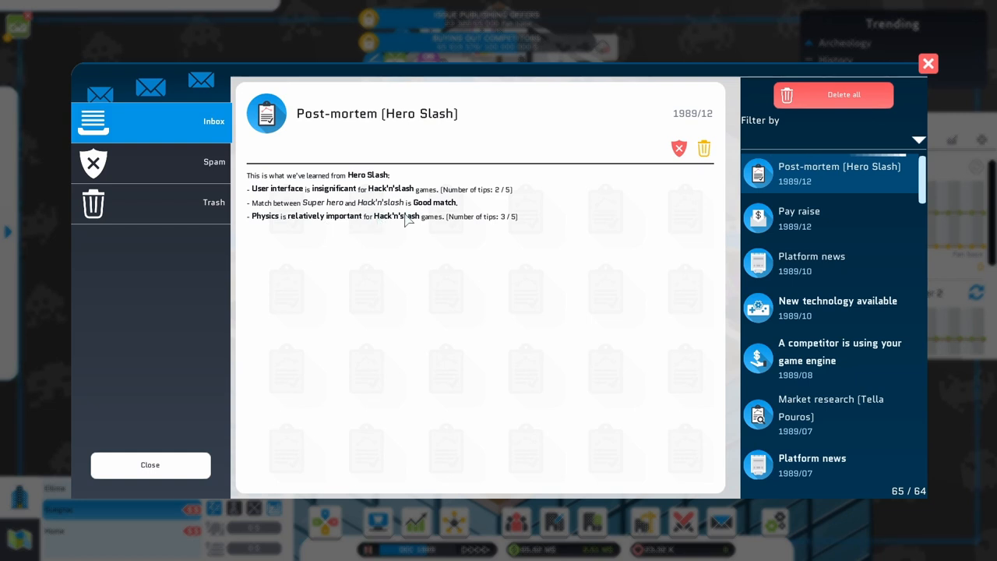
click(155, 468)
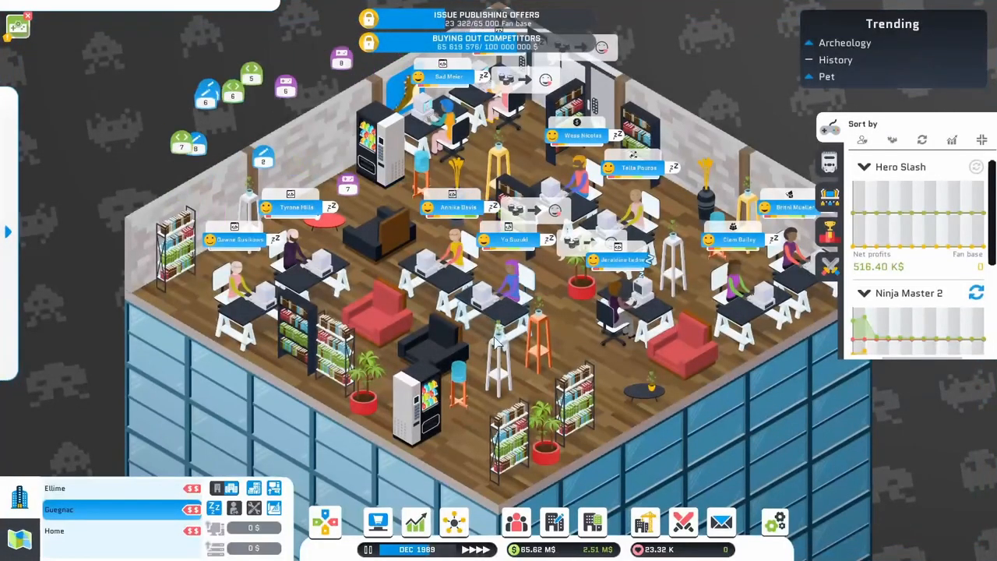
Start porting Ninja Master 2 to Mega System
click(326, 522)
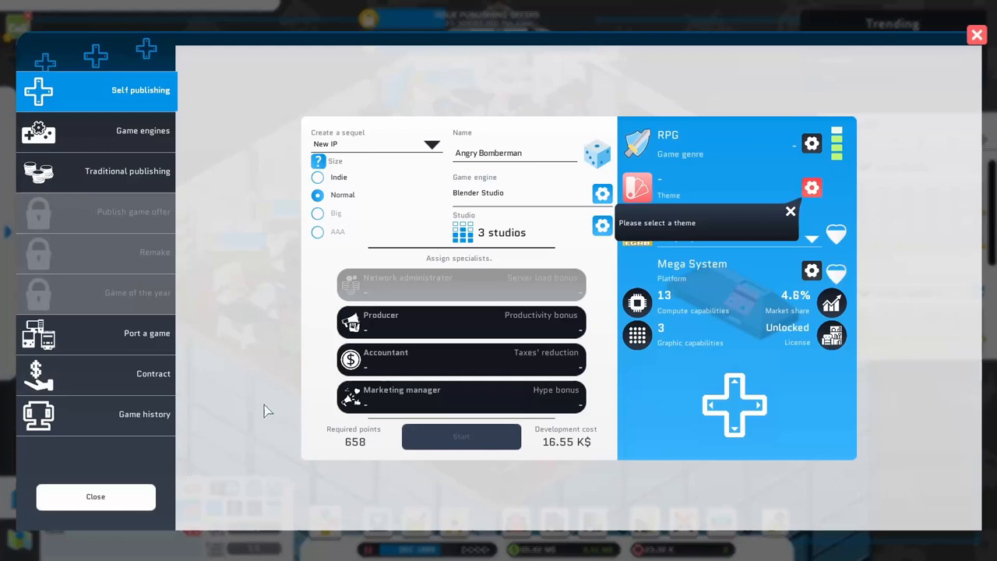
click(148, 334)
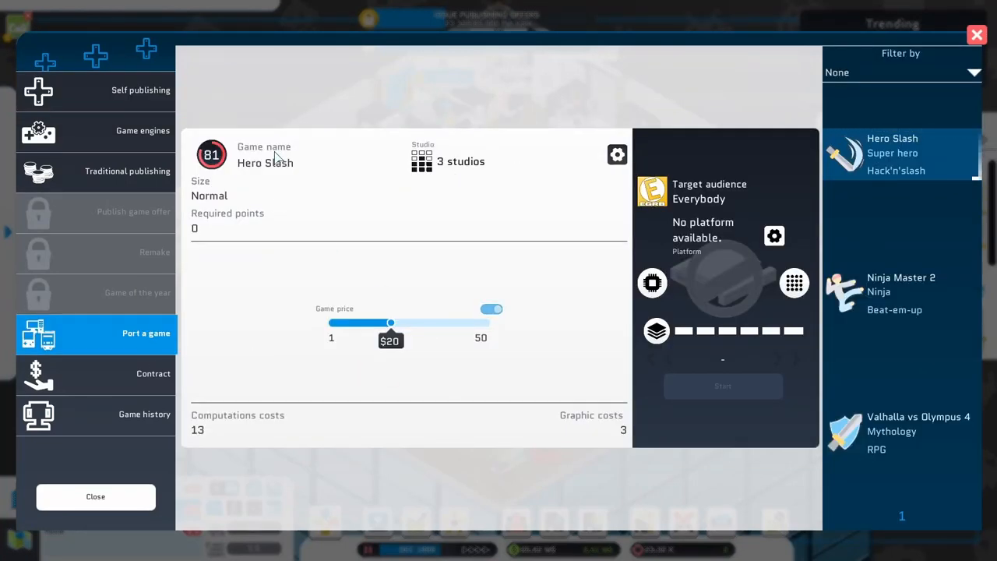
click(898, 290)
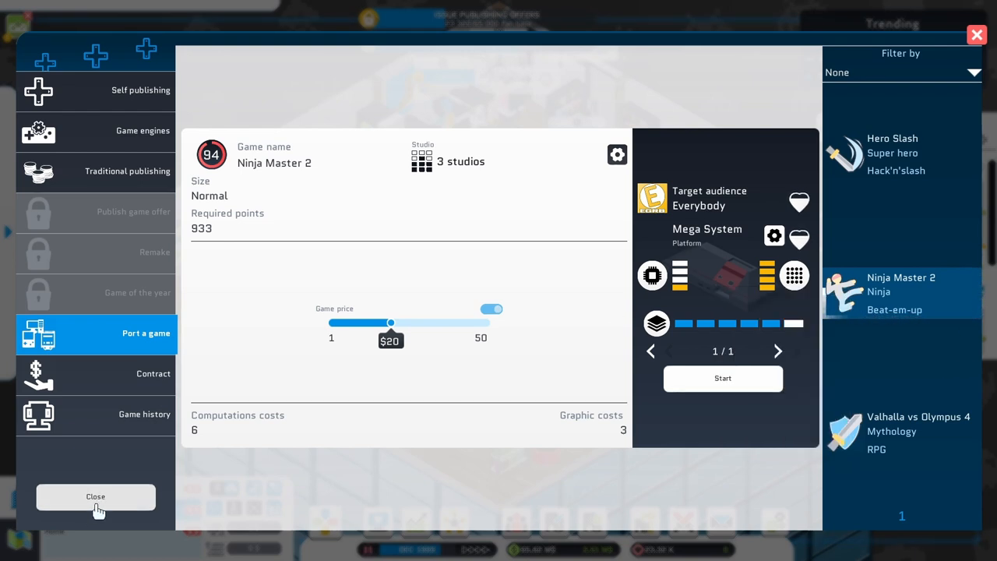
click(773, 239)
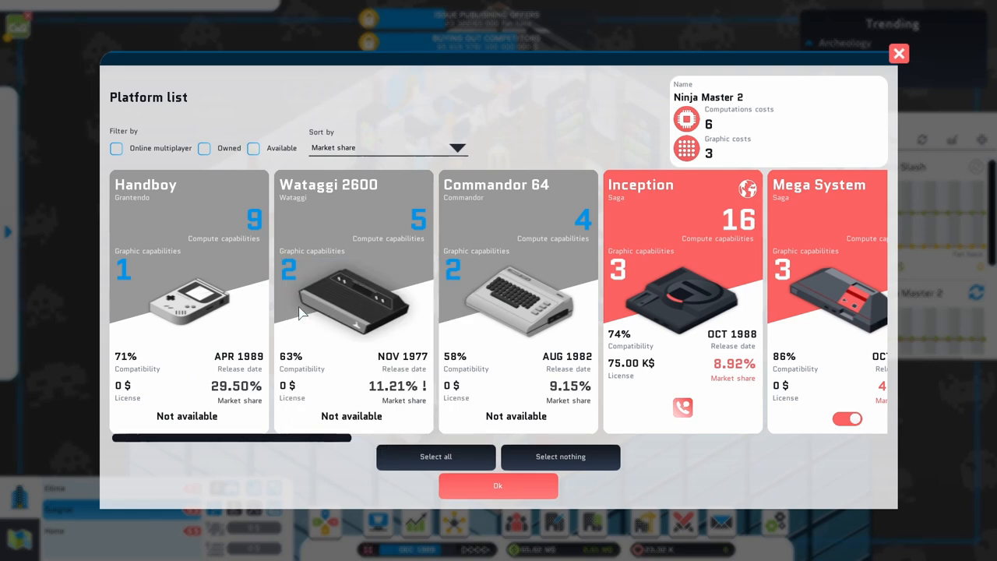
mouse_move(333, 438)
mouse_down()
mouse_move(674, 451)
mouse_move(263, 454)
mouse_move(448, 457)
mouse_up()
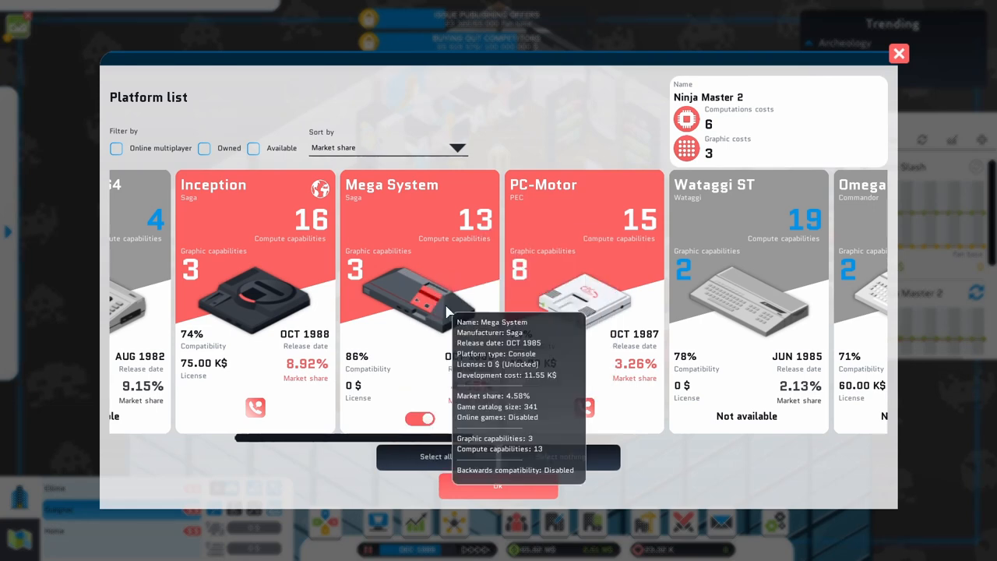
click(467, 489)
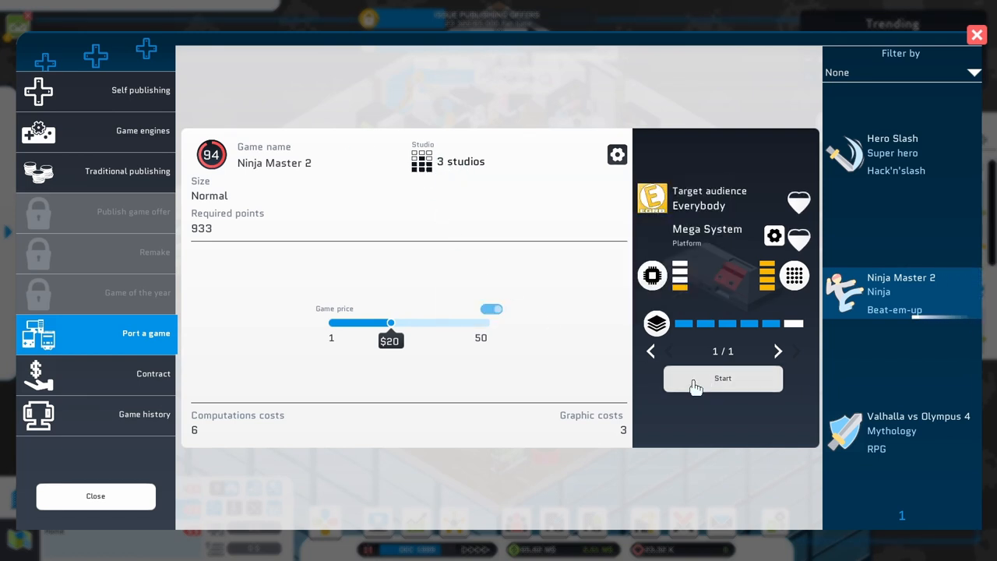
click(694, 382)
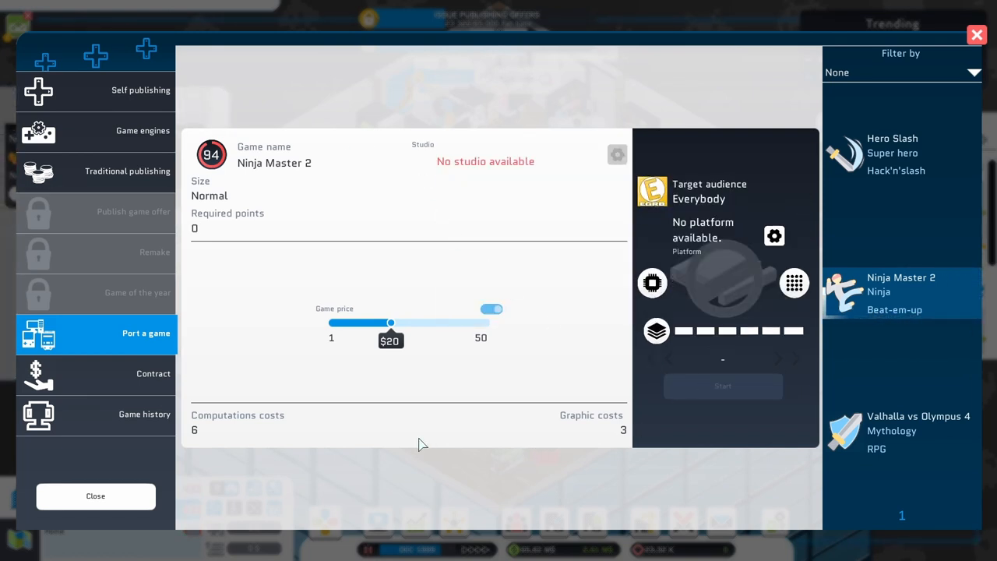
click(114, 507)
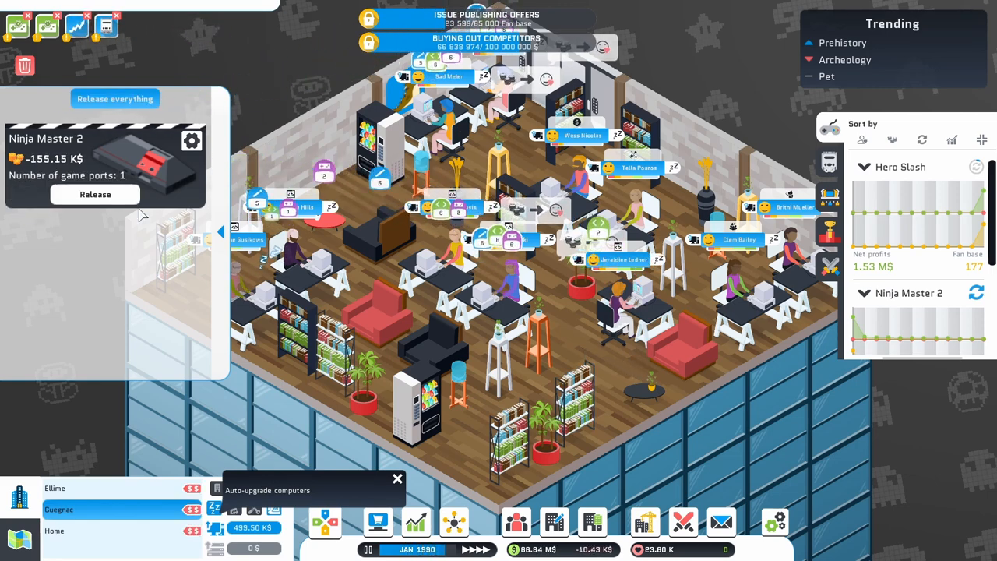
Release the Ninja Master 2 Mega System port and step through its reviews scoring 82, 93, 92 and 85
click(90, 199)
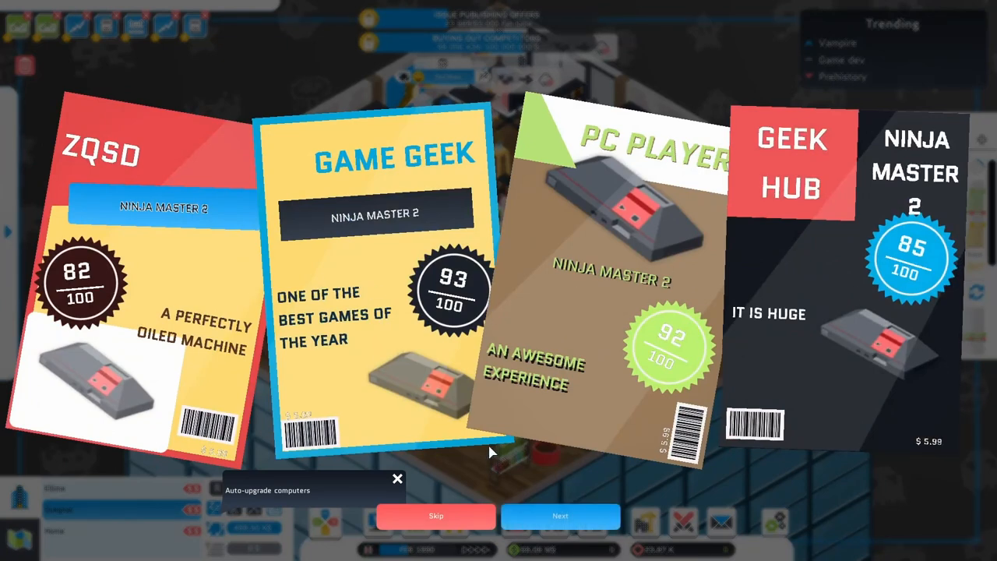
click(560, 521)
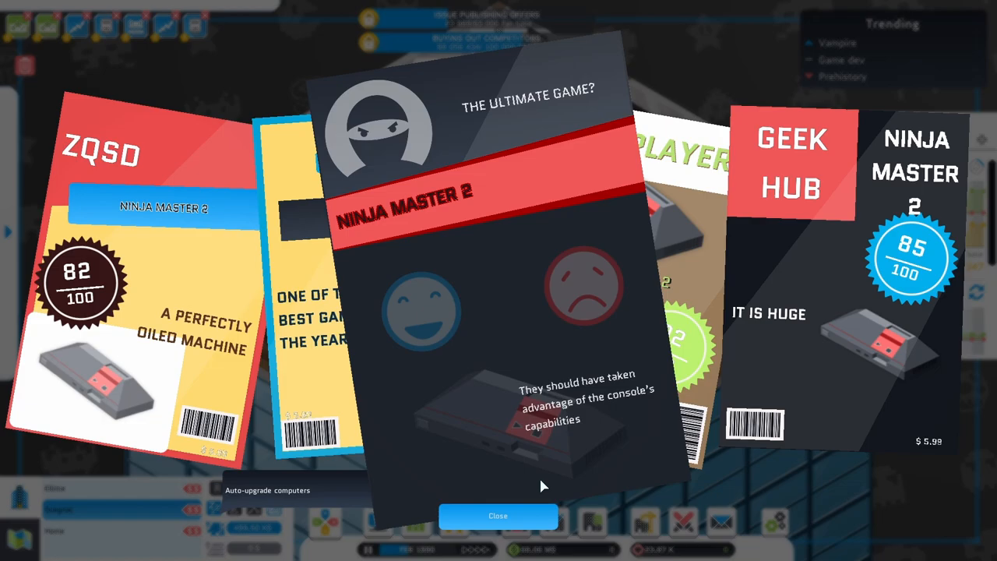
click(498, 518)
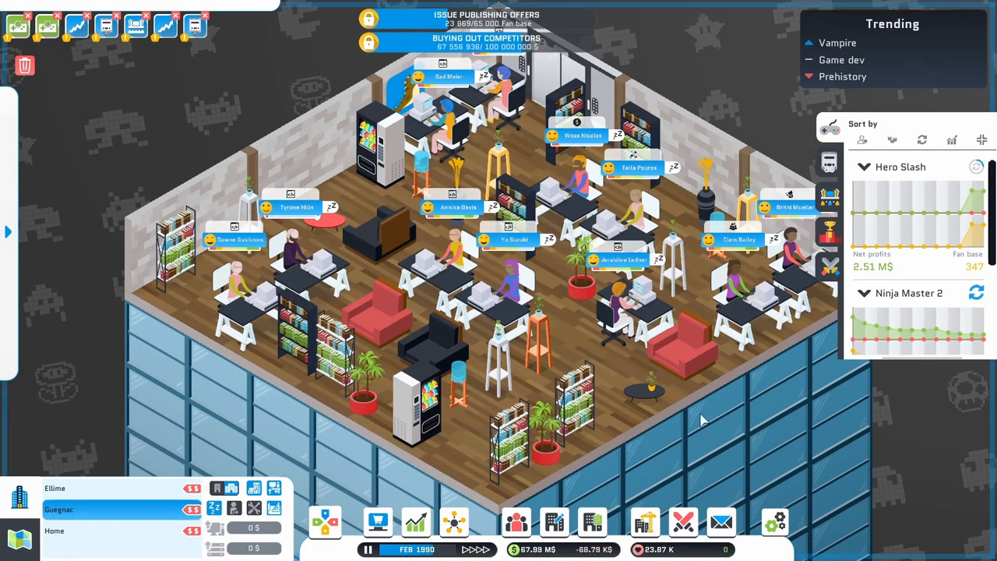
scroll(952, 291, down, 1)
scroll(951, 291, down, 2)
scroll(965, 273, down, 1)
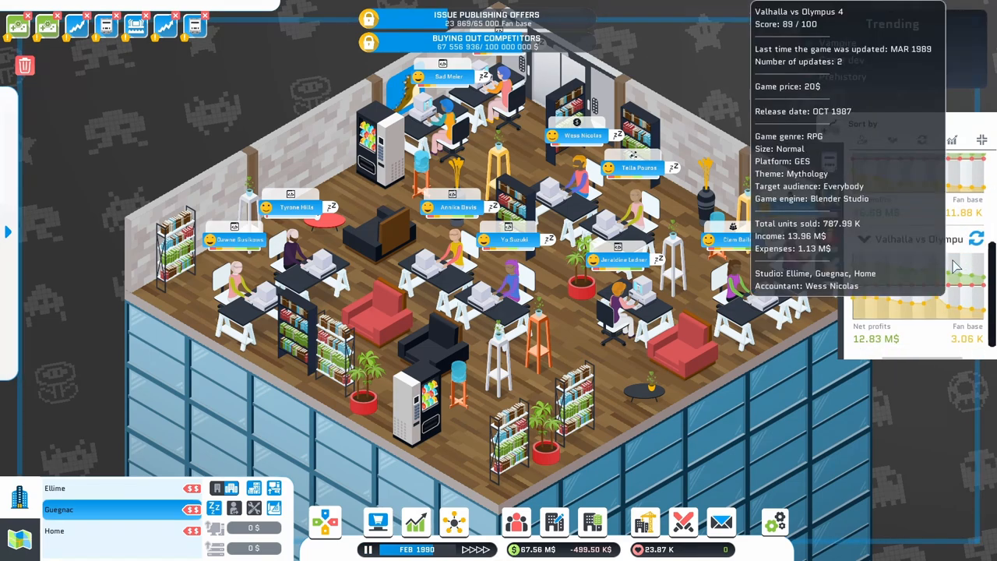
Start a free update for Valhalla vs Olympus 4 including every feature
click(977, 239)
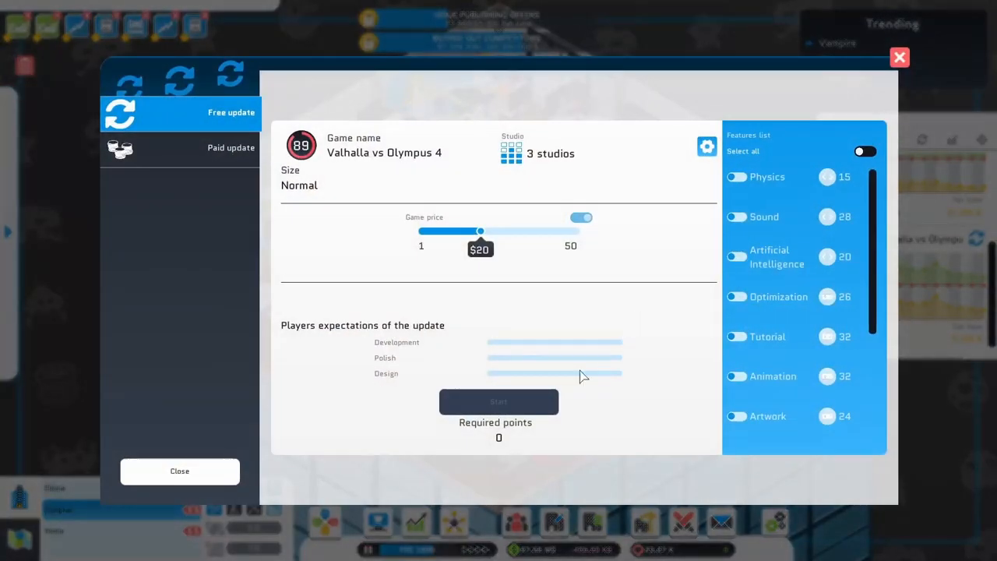
click(864, 152)
click(528, 413)
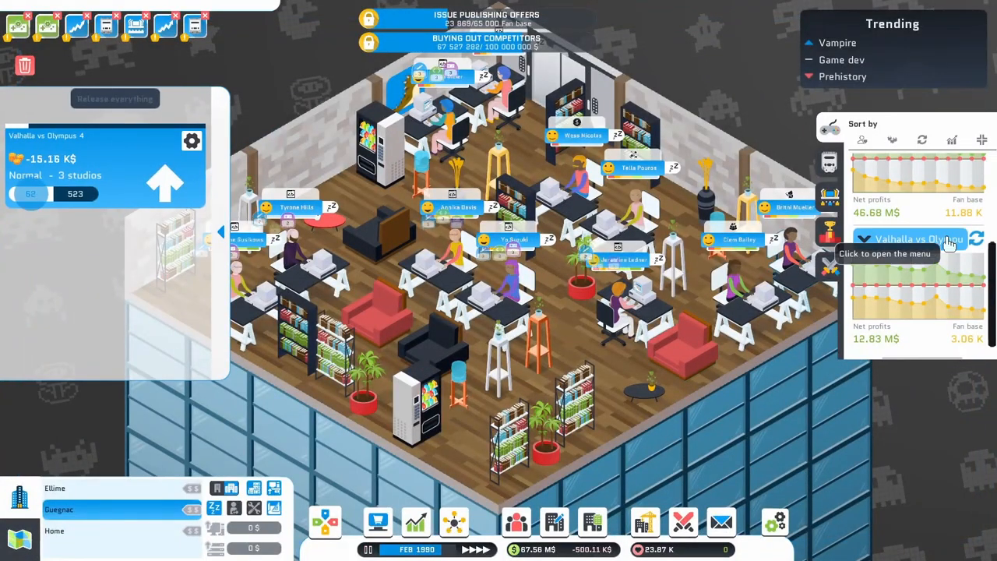
scroll(954, 277, down, 2)
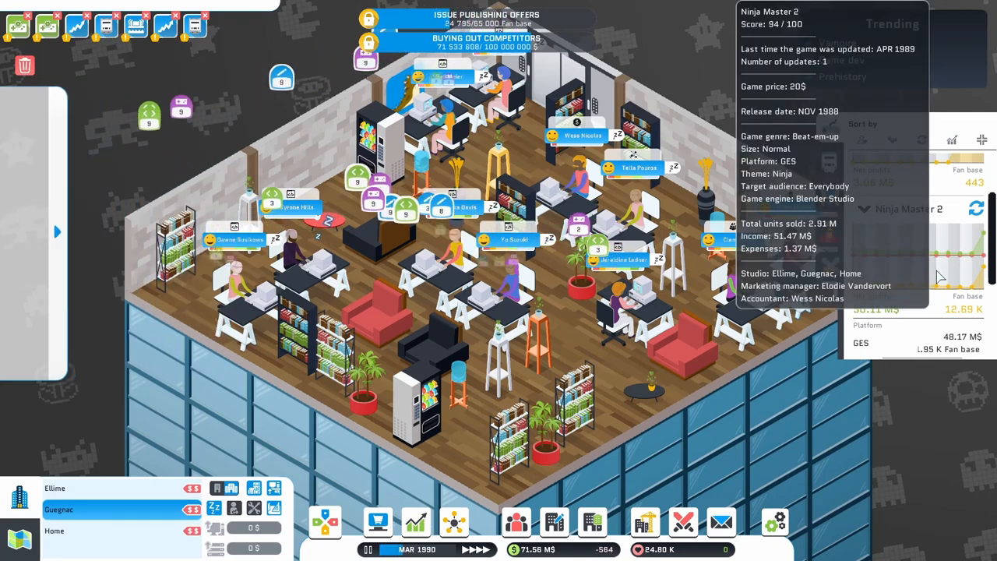
Start a free update for Ninja Master 2 including every feature
click(976, 209)
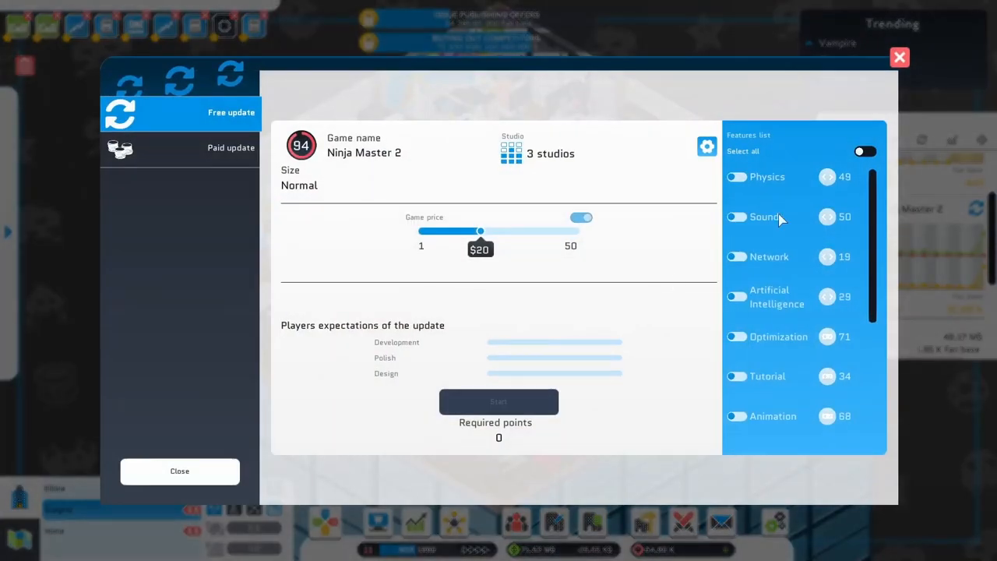
click(866, 152)
click(510, 407)
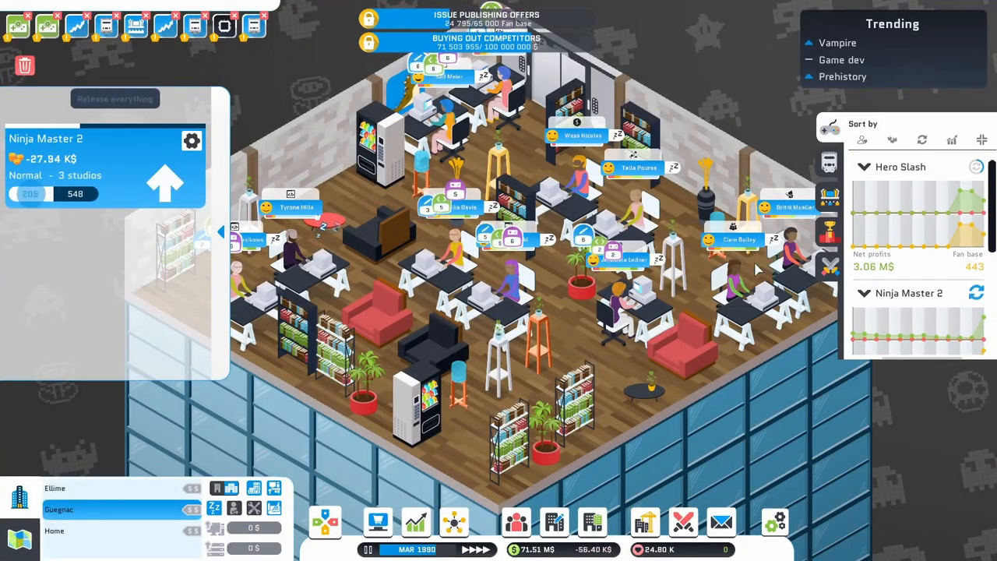
scroll(932, 292, down, 2)
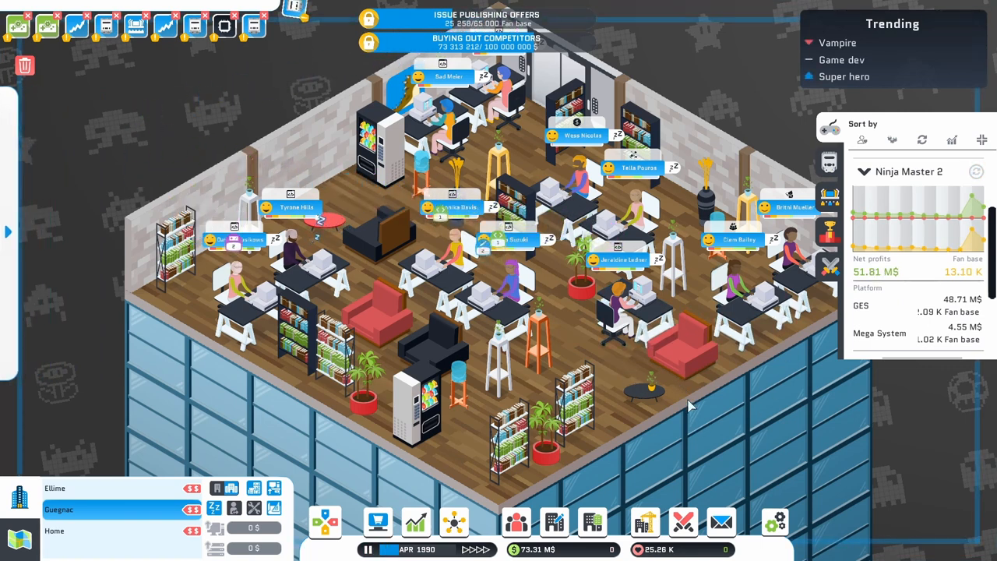
Begin a Classic 64 home console at $350 and bring up the accountant assignment
click(379, 521)
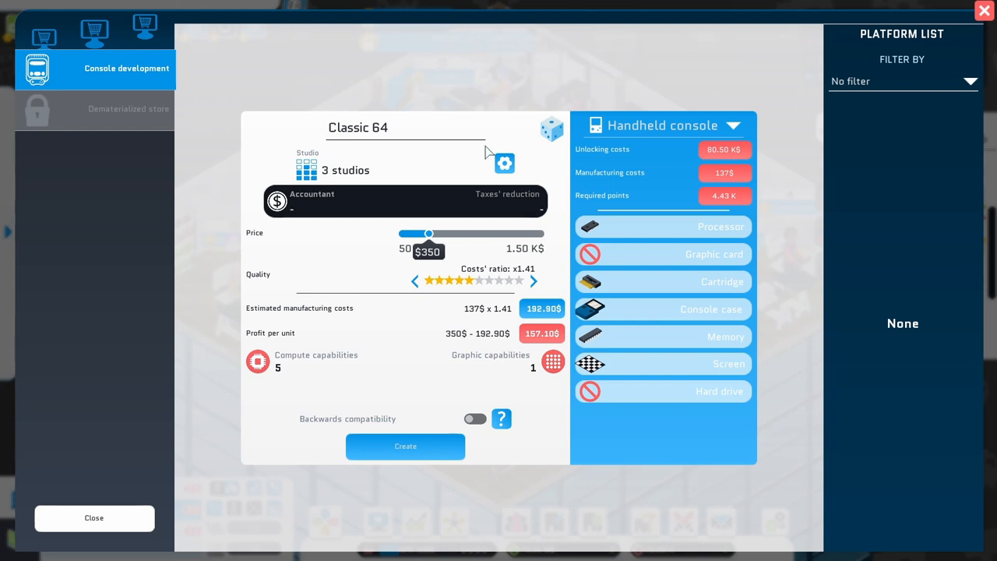
click(701, 131)
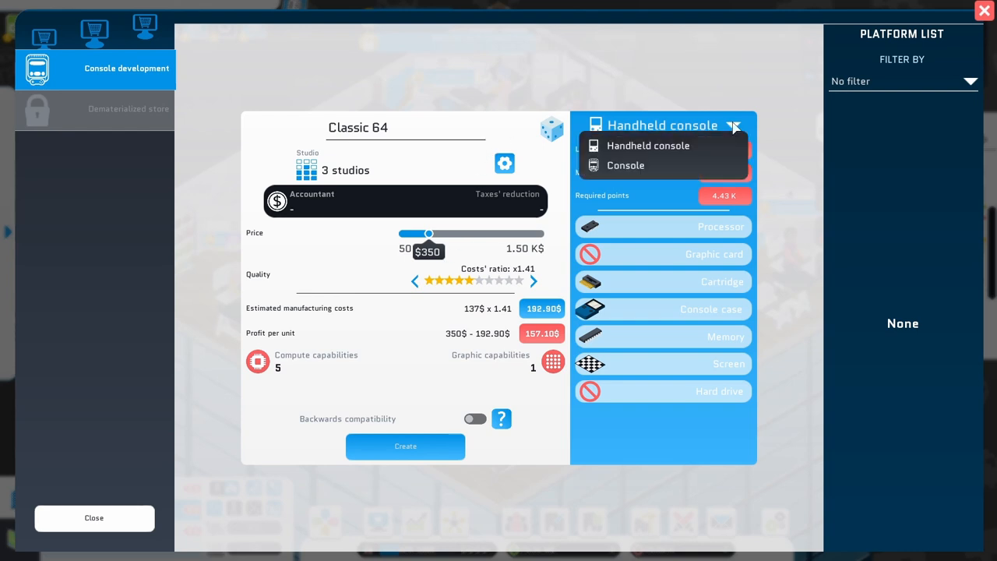
click(623, 167)
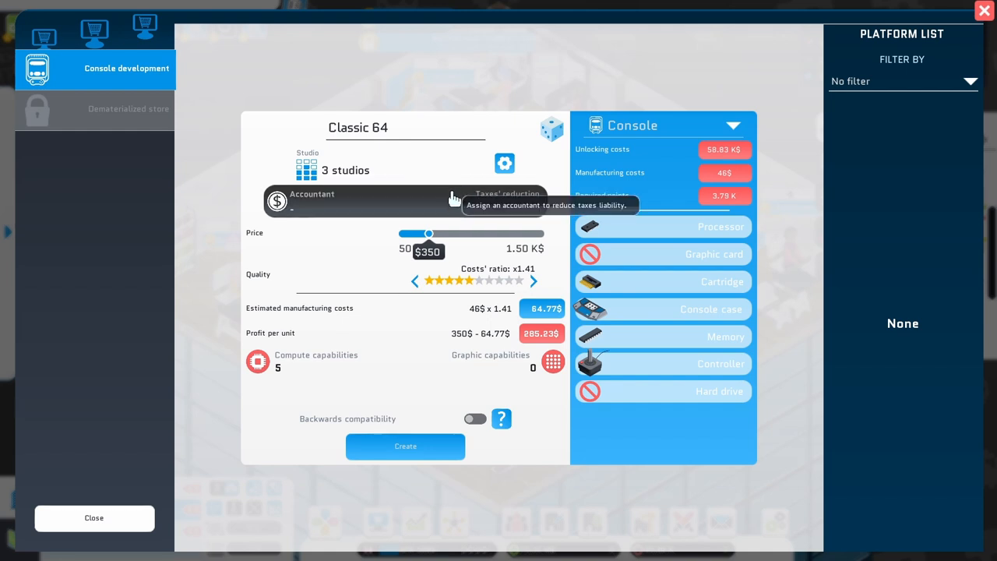
click(473, 199)
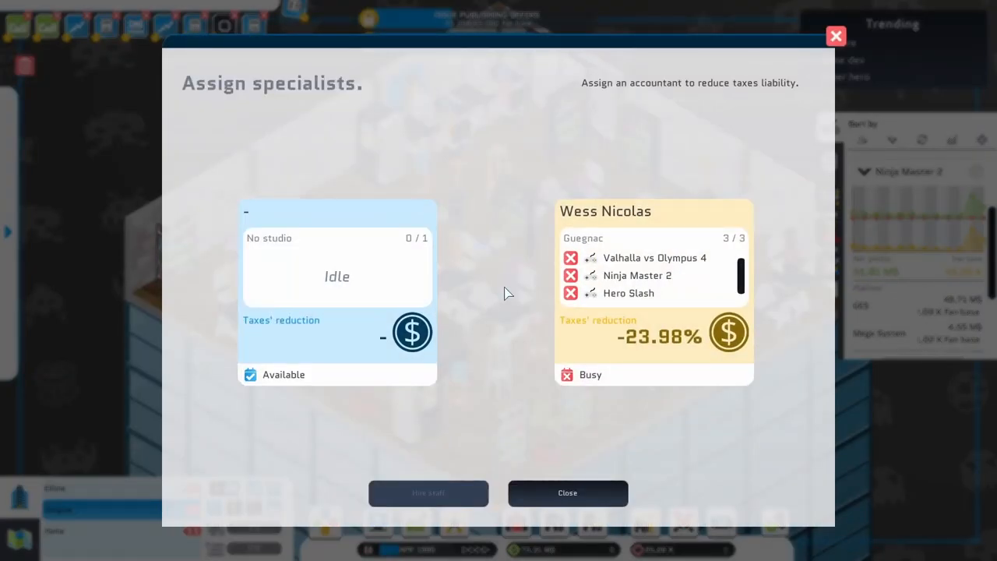
Move Wess Nicolas from Valhalla vs Olympus 4 to the console for a -23.98% tax reduction
click(570, 257)
click(688, 241)
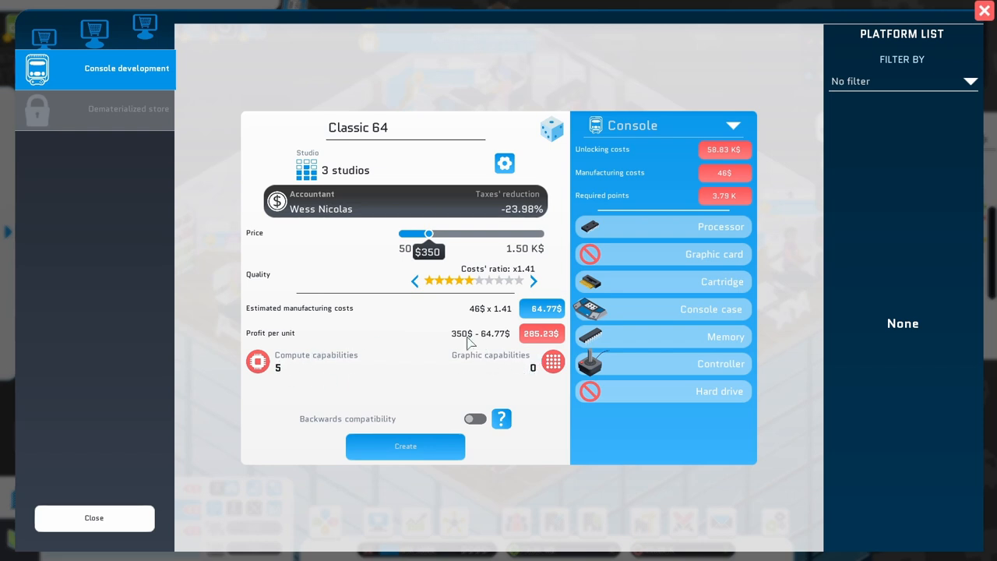
Raise the console's quality two steps to a x1.42 cost ratio and view the processor choices
click(534, 280)
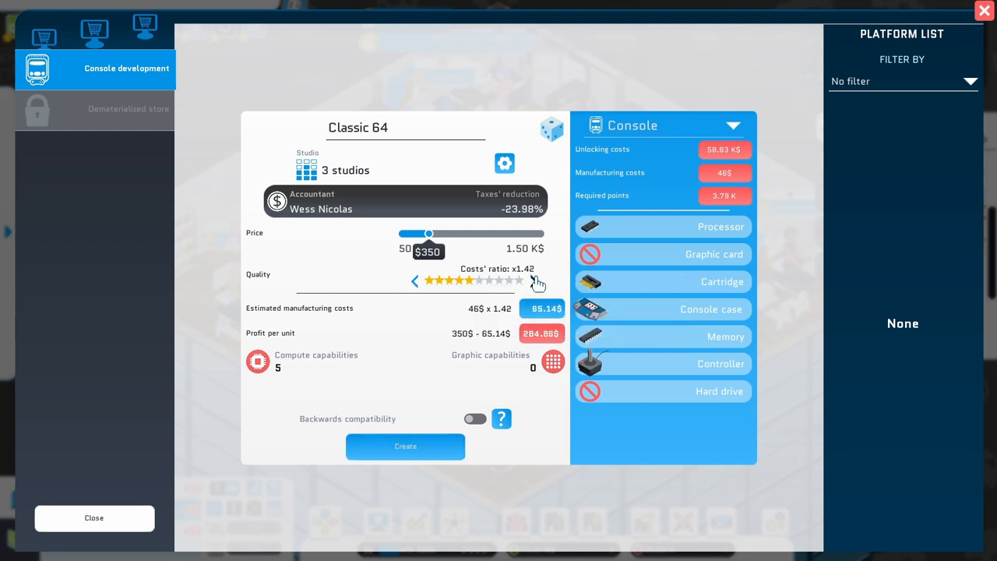
click(537, 282)
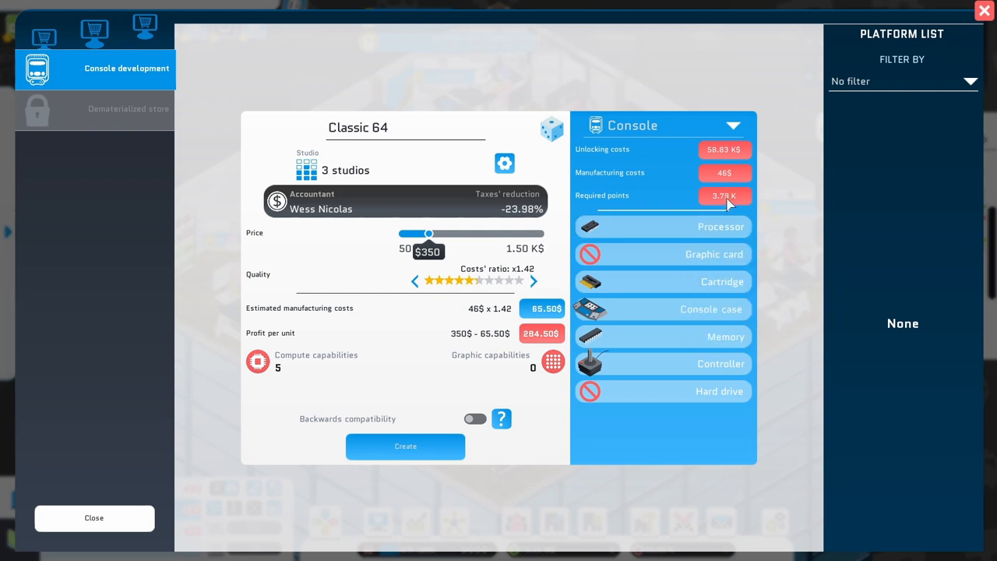
click(682, 235)
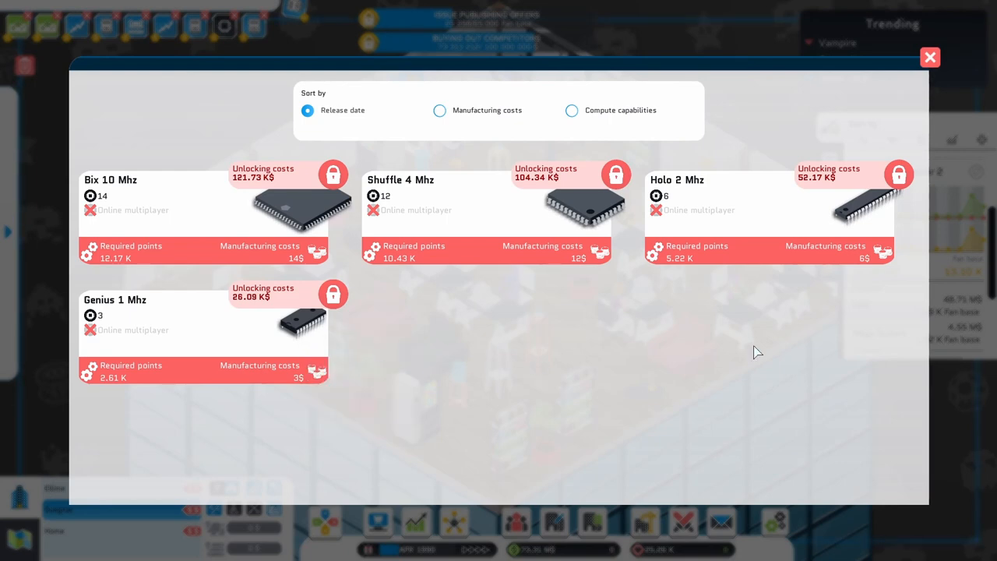
Browse the processor list for the Classic 64 and return to the design
click(930, 58)
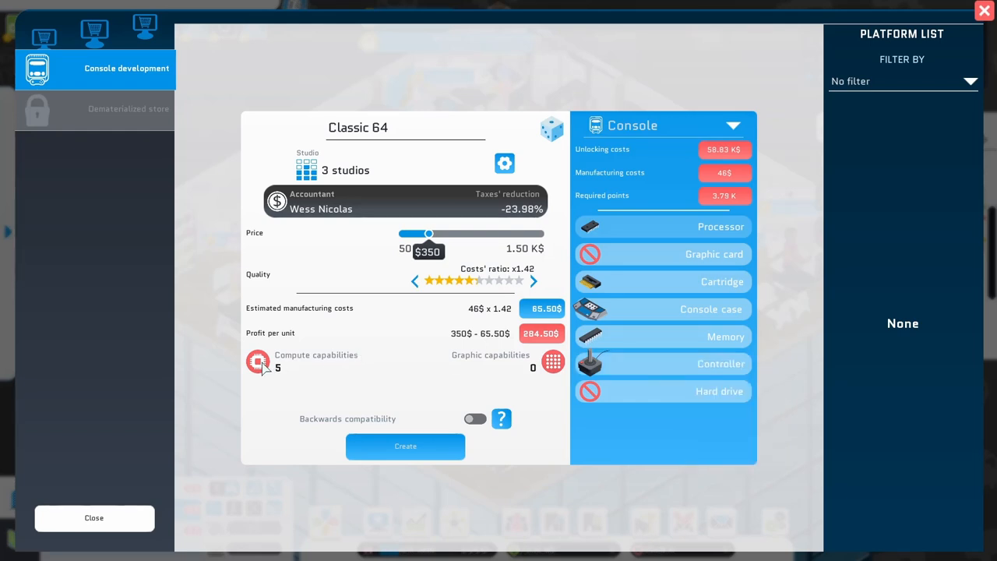
mouse_move(592, 227)
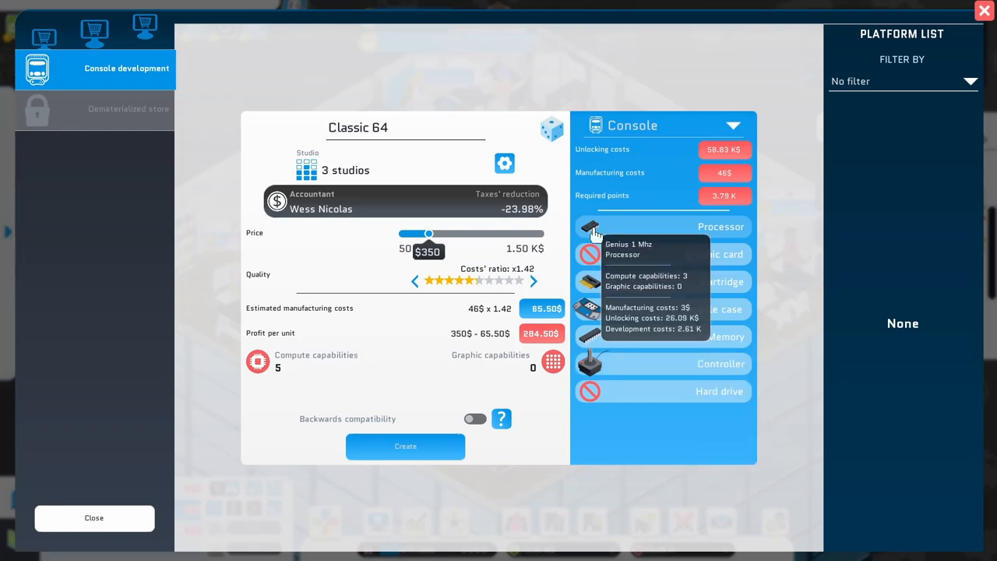
click(594, 231)
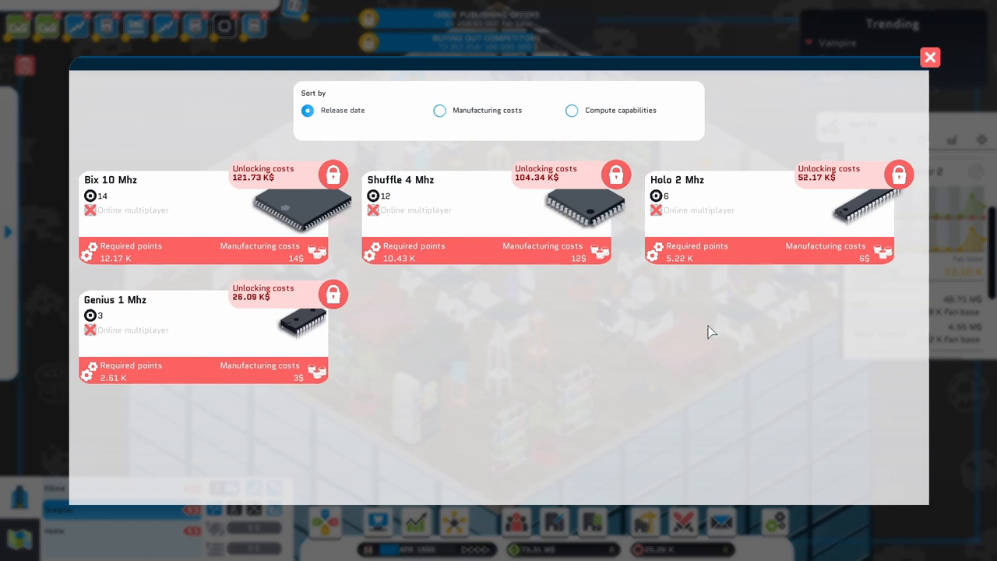
mouse_move(747, 212)
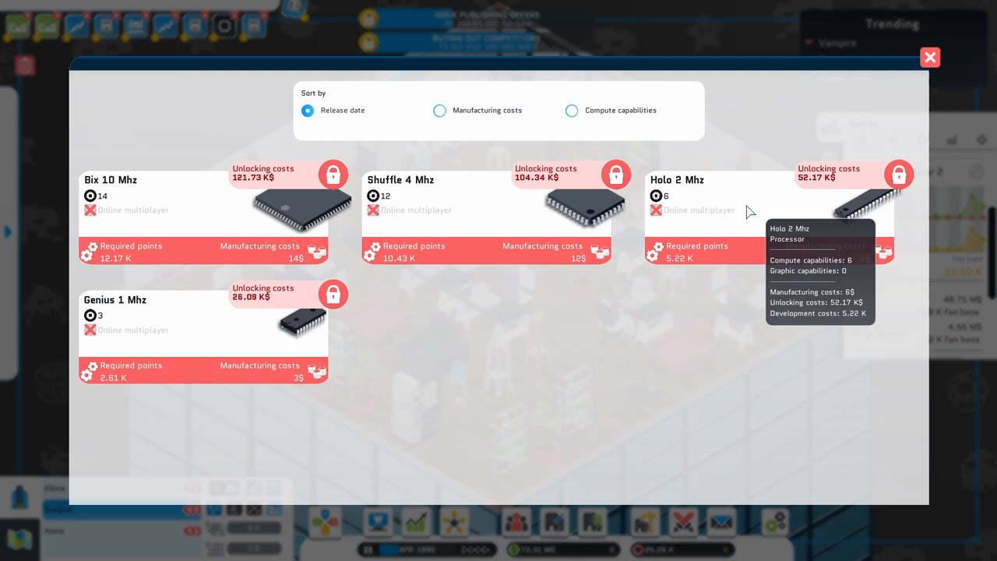
key(Escape)
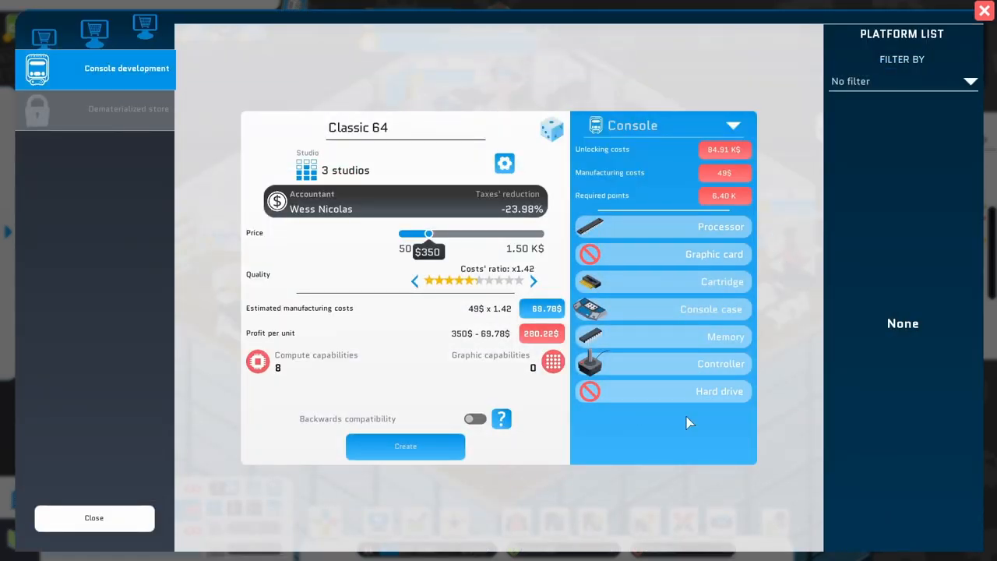
Fit the Owl 4 Mhz graphics card and a cartridge, reaching compute 11 and graphics 6
click(690, 254)
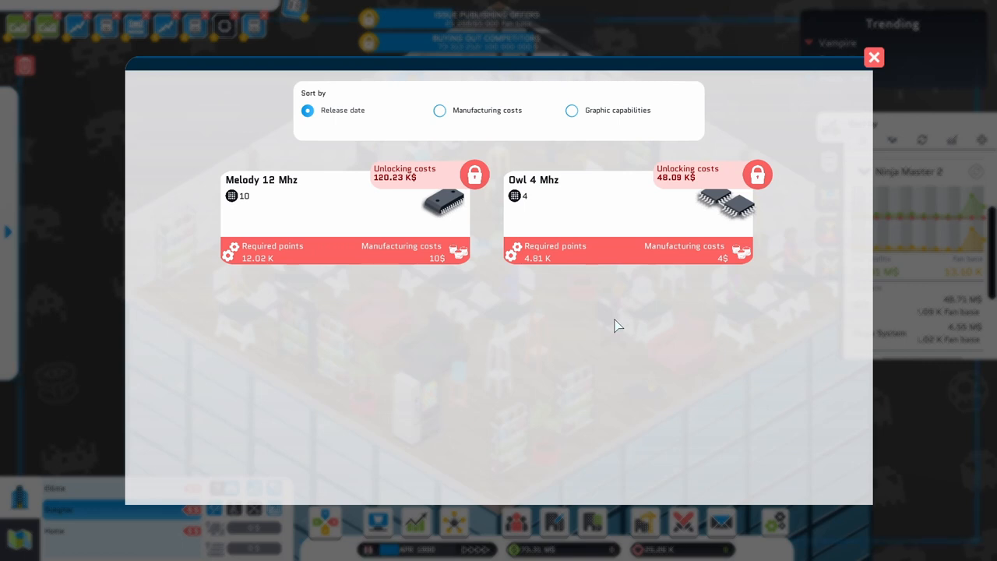
click(607, 257)
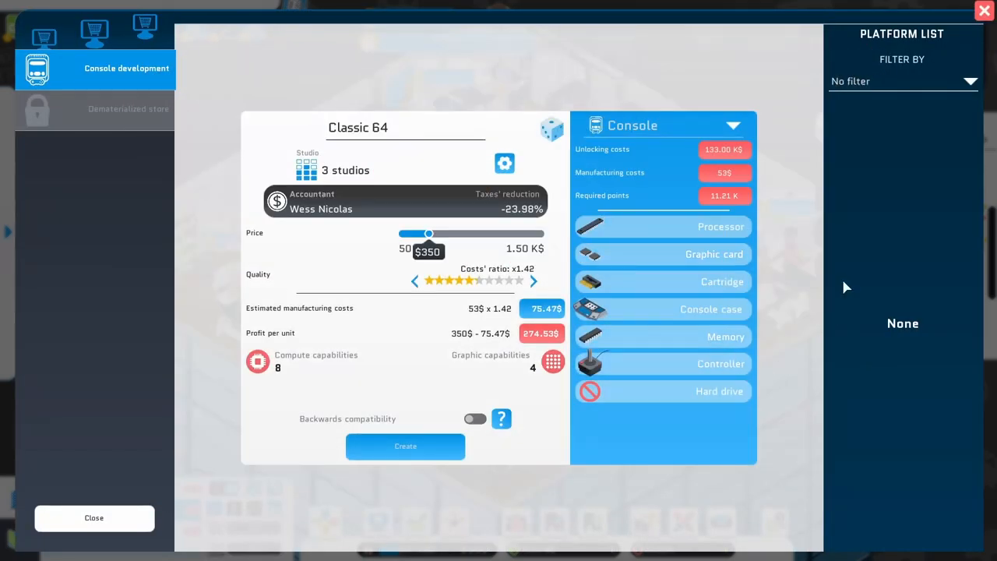
click(660, 283)
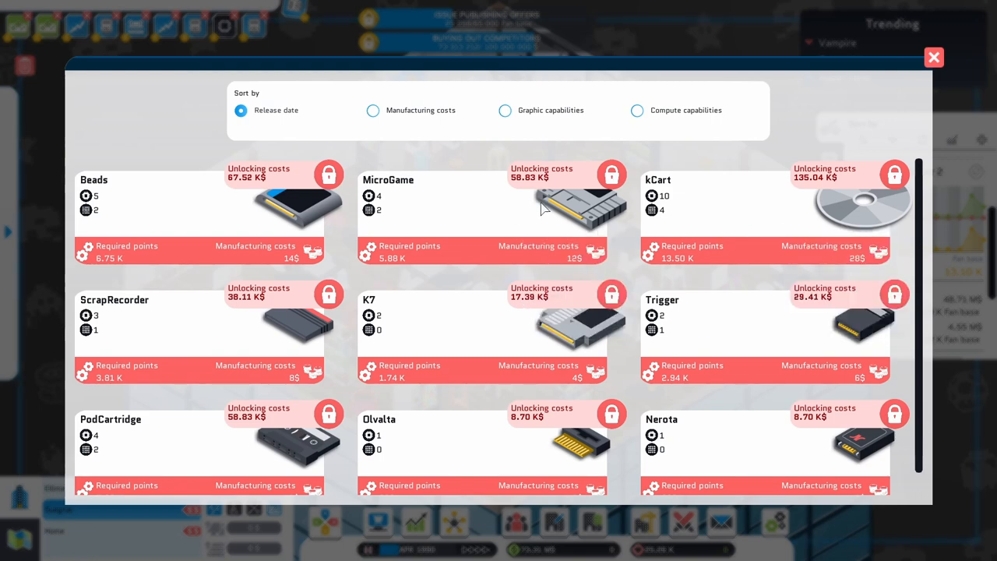
click(488, 223)
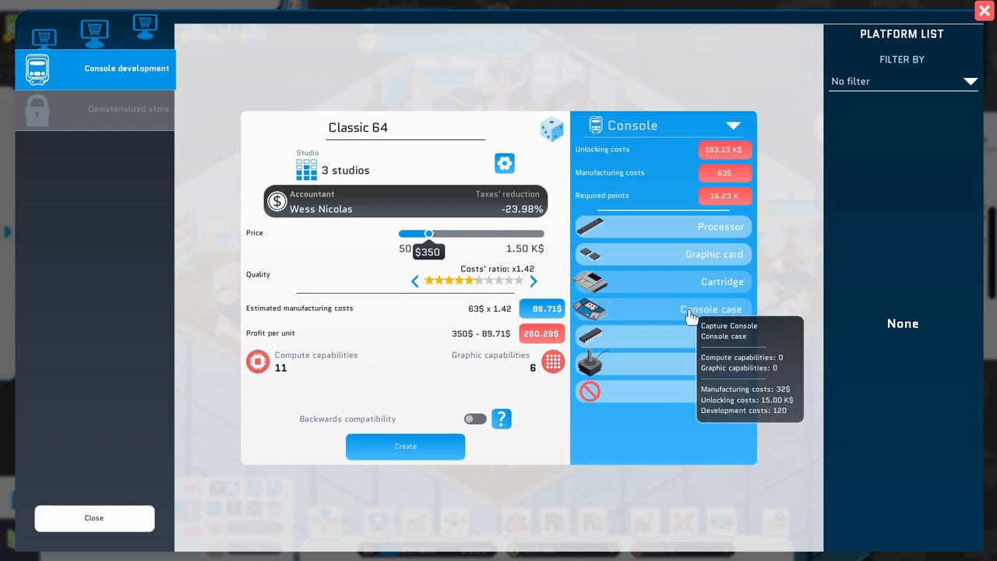
Choose a console case for the Classic 64, bringing unit profit to 287.41$
click(686, 310)
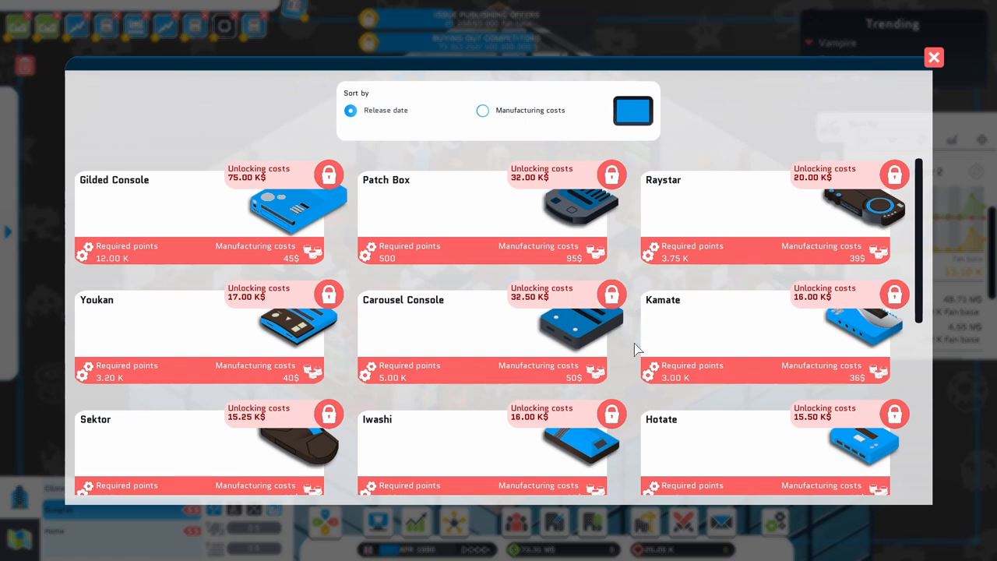
scroll(634, 349, down, 2)
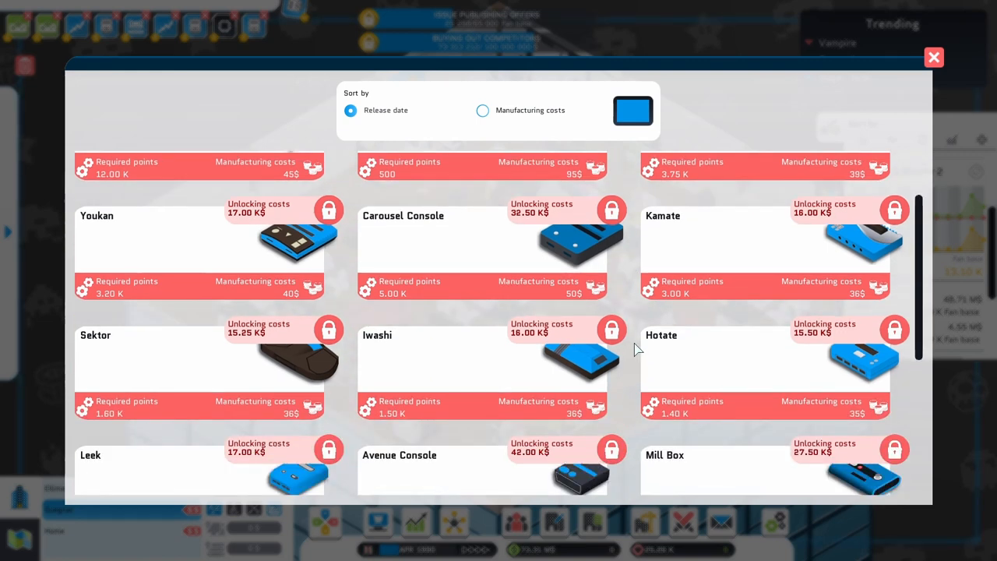
scroll(635, 349, down, 2)
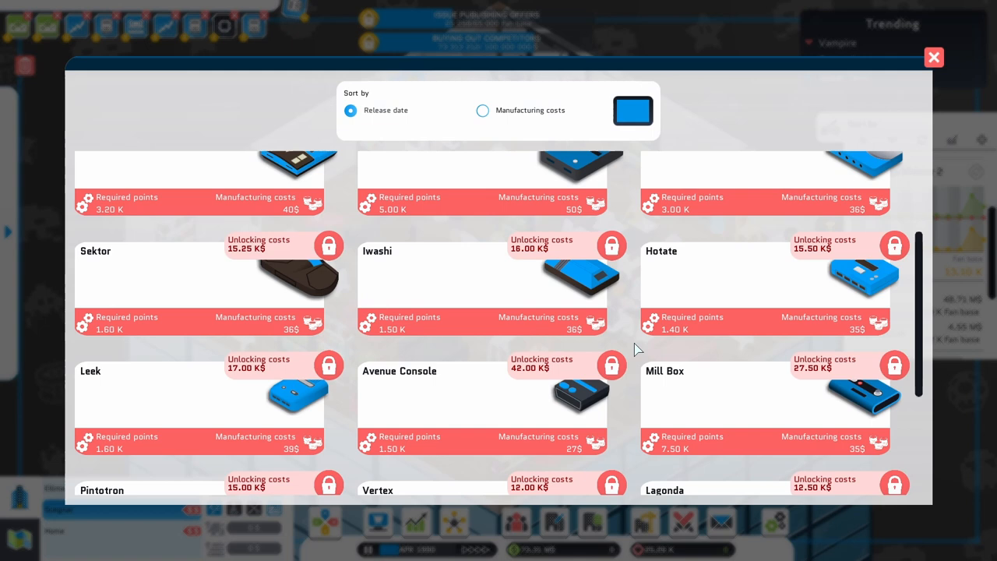
scroll(635, 349, down, 1)
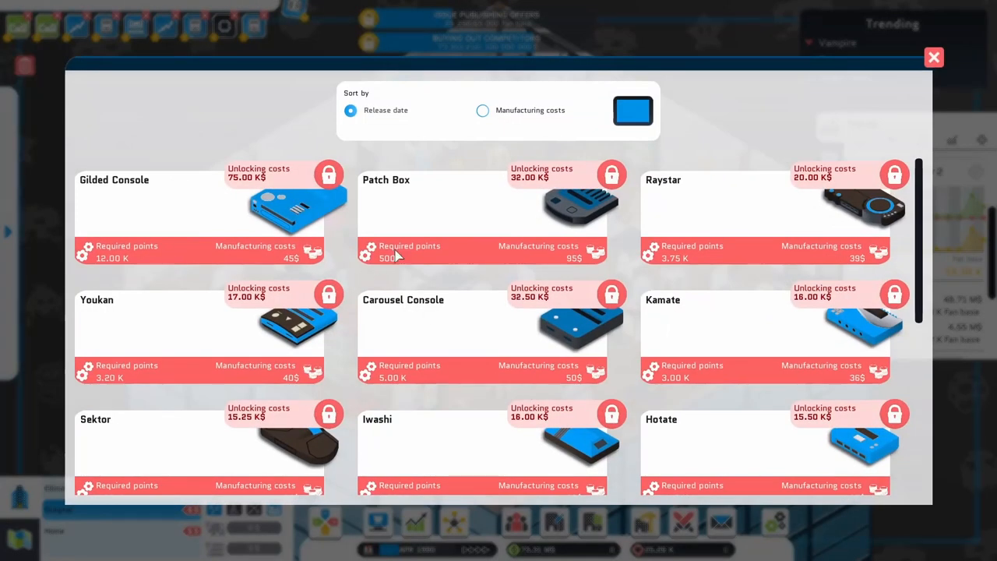
mouse_move(416, 245)
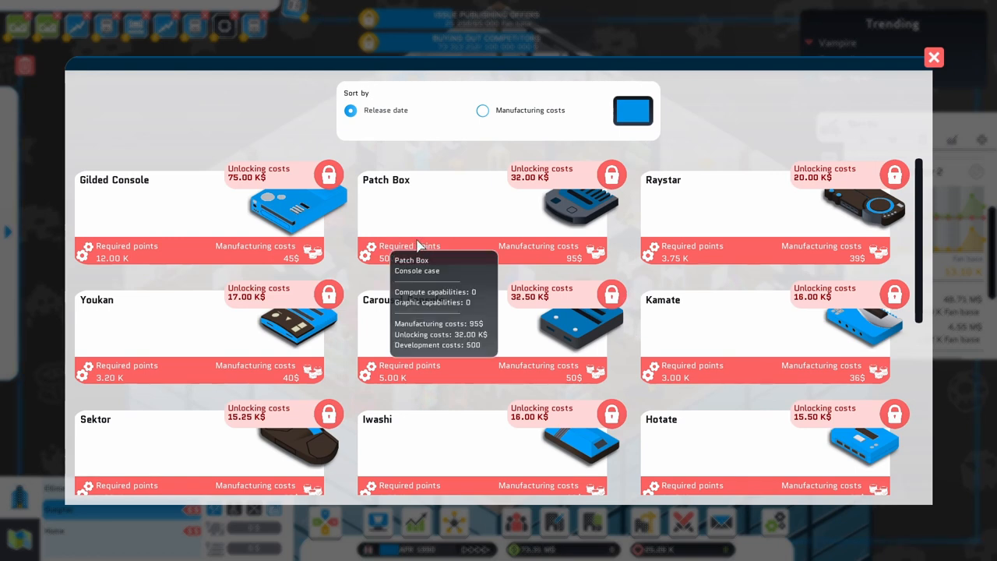
scroll(436, 225, down, 2)
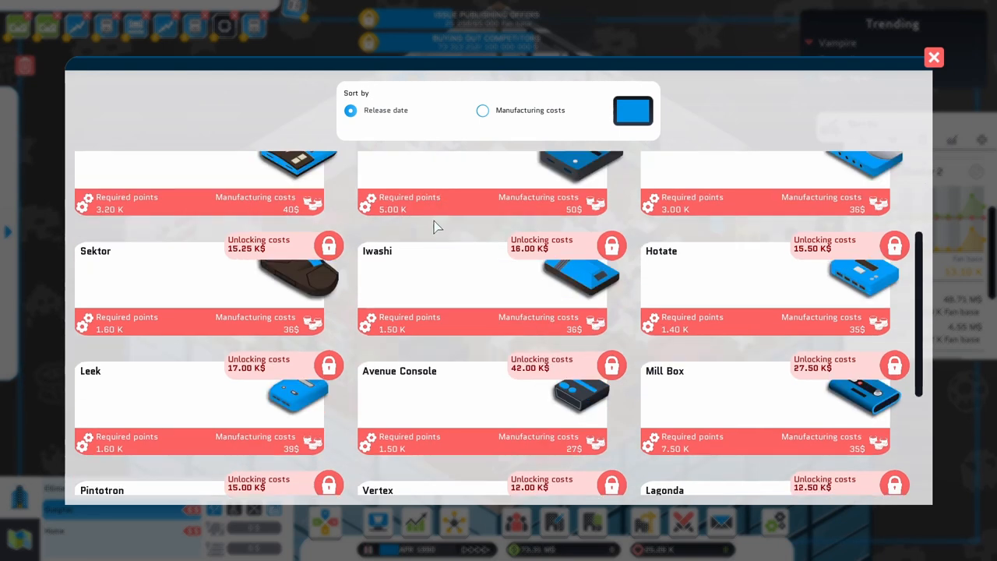
scroll(459, 233, down, 1)
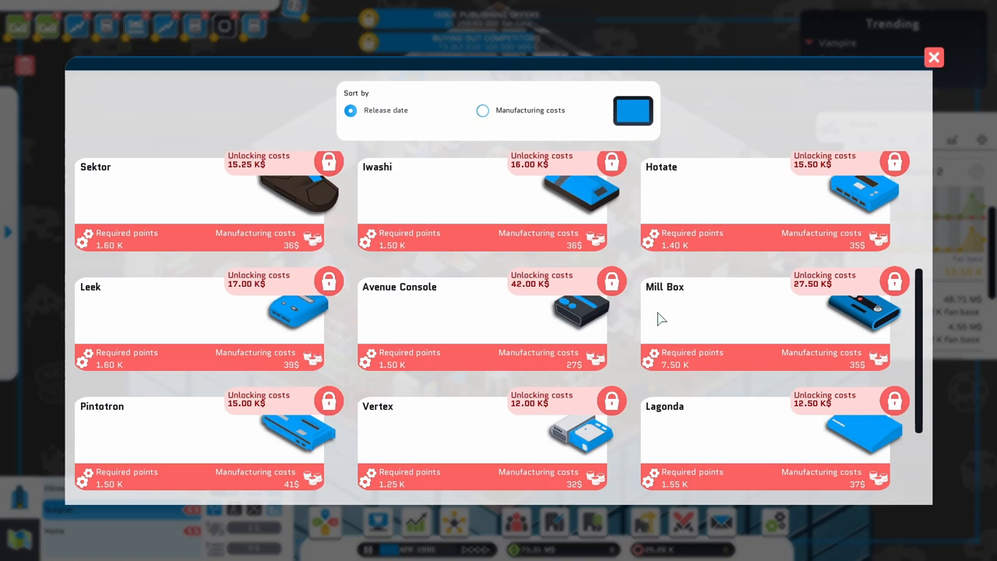
click(933, 57)
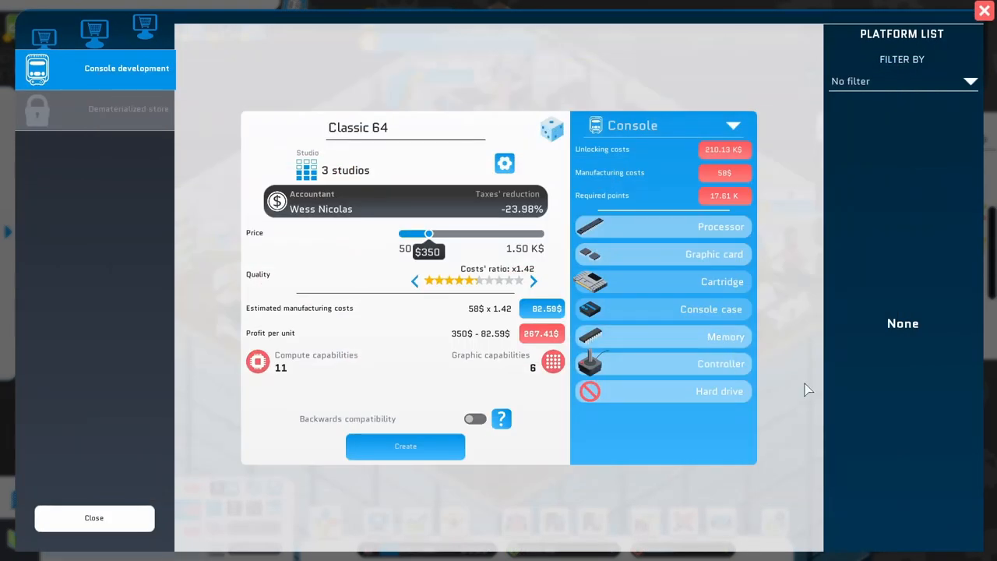
Give the Classic 64 Frontier 8 Kb memory and a PadPilot controller
click(678, 347)
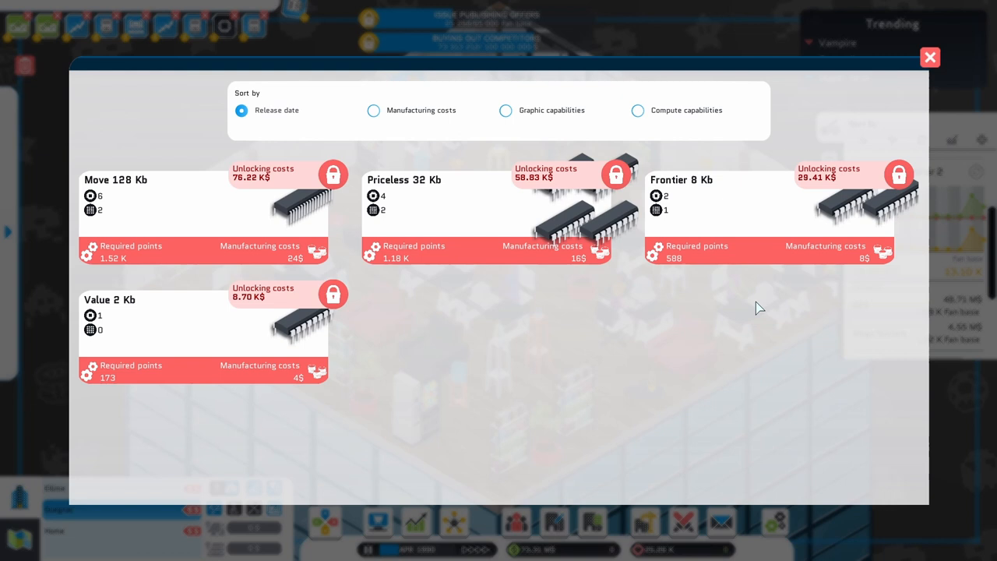
click(752, 216)
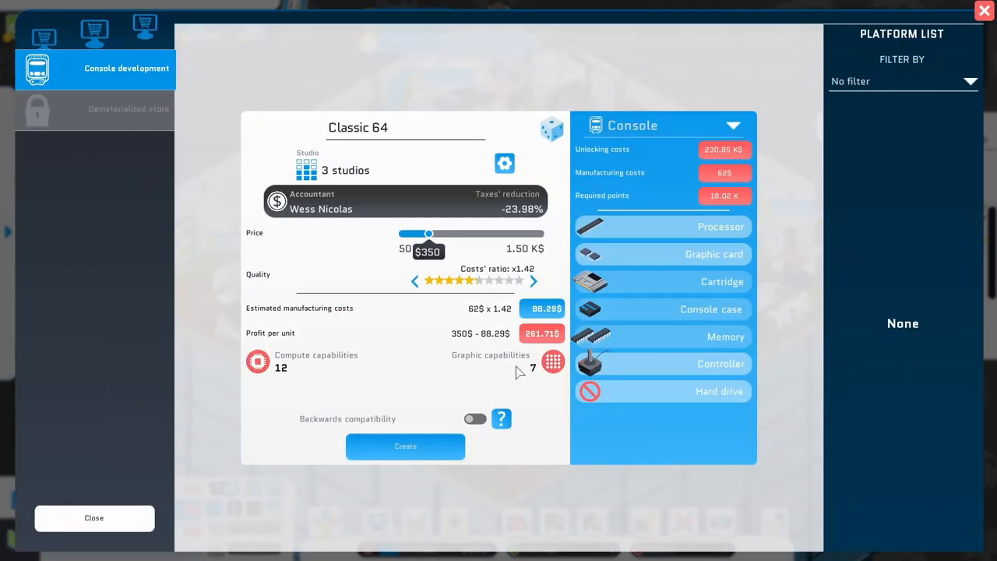
click(607, 363)
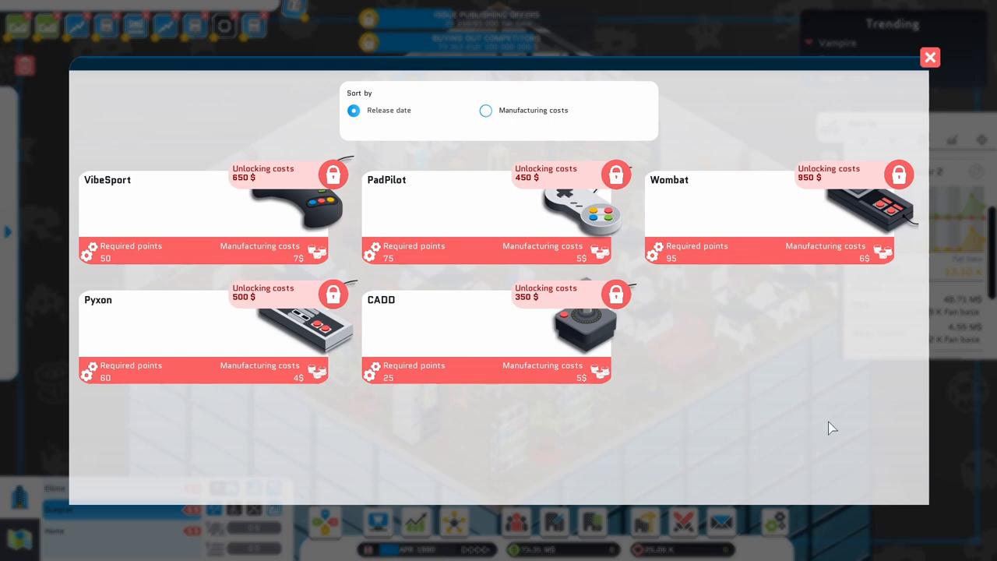
click(474, 223)
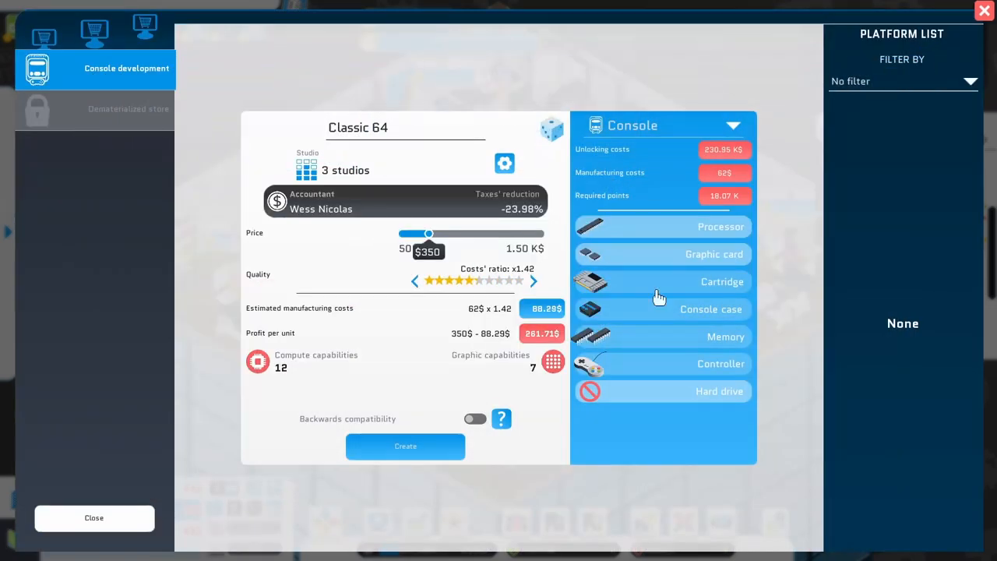
Check the empty hard drive list and the processors, reaching compute 18 and graphics 7
click(669, 391)
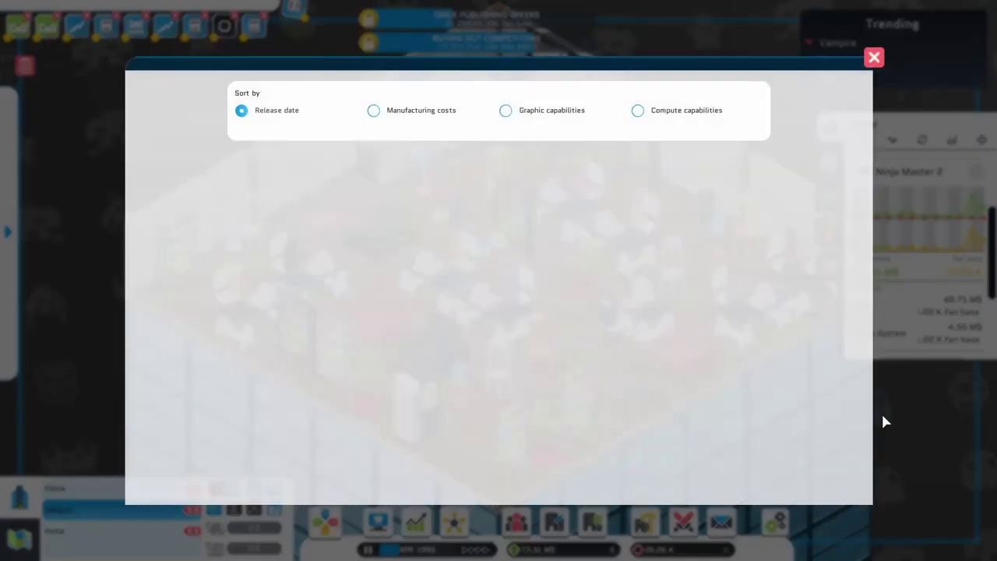
click(874, 57)
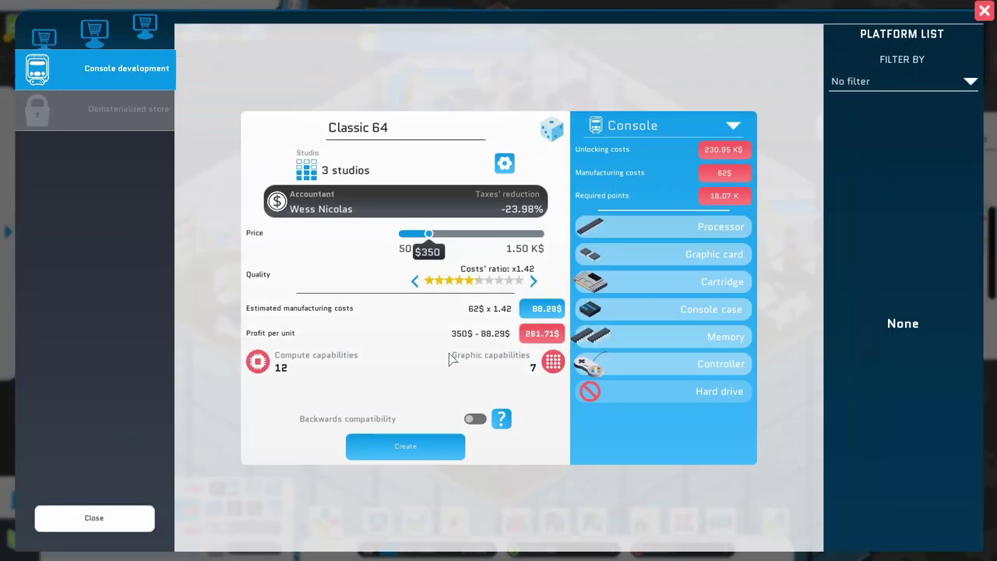
click(659, 226)
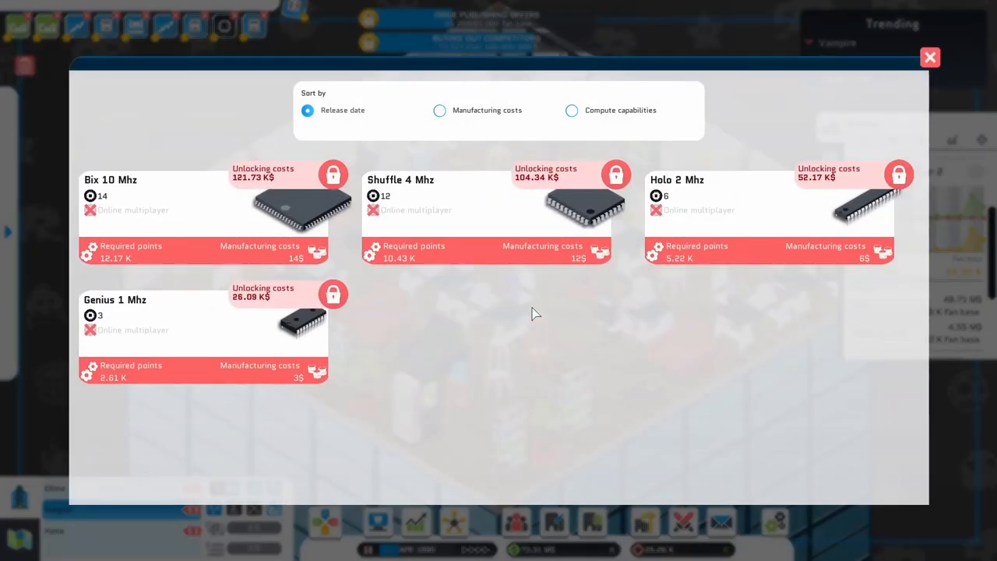
key(Escape)
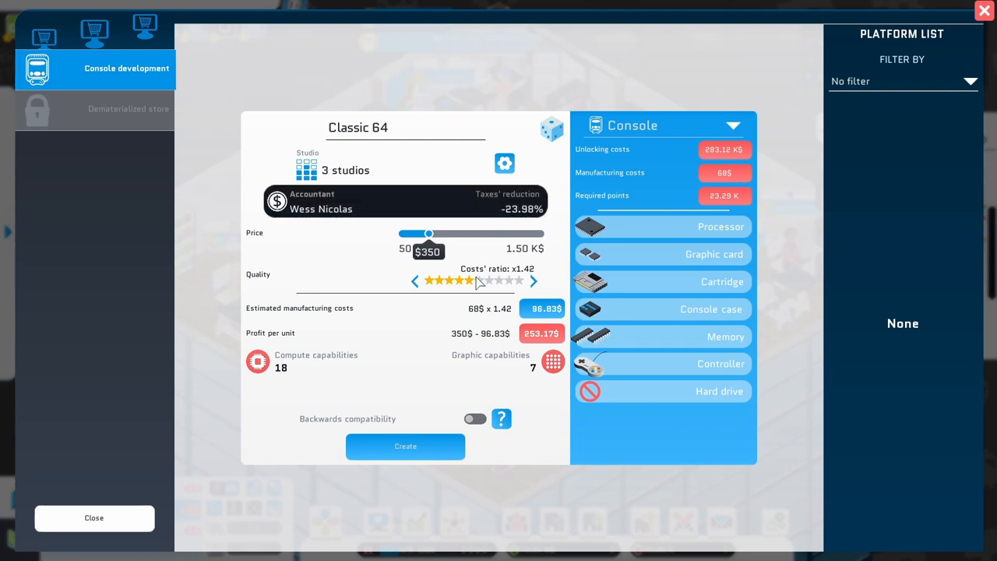
Adjust the Classic 64's quality to maximum stars at a x1.80 cost ratio, 227.60$ unit profit
click(535, 282)
click(535, 281)
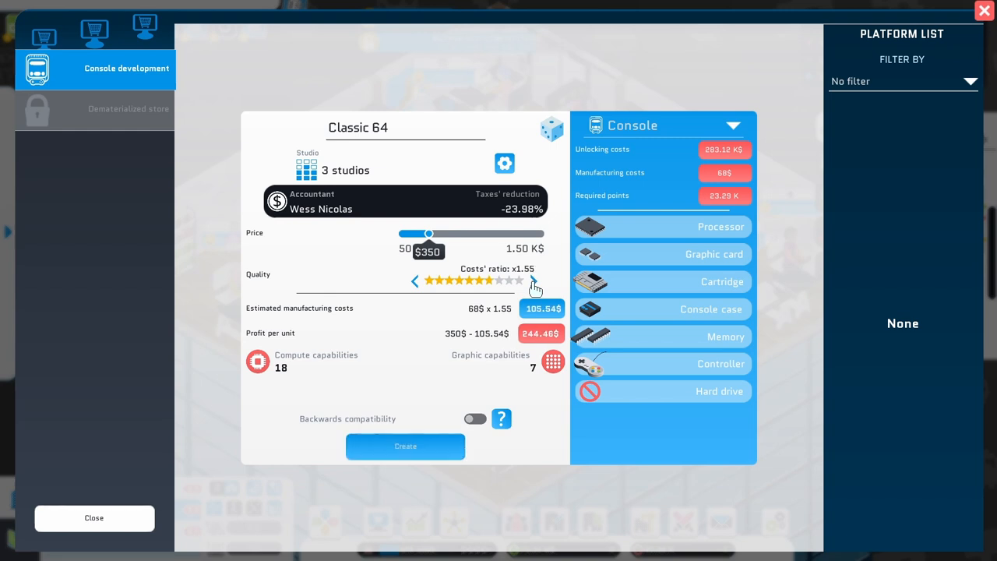
click(534, 282)
click(534, 282)
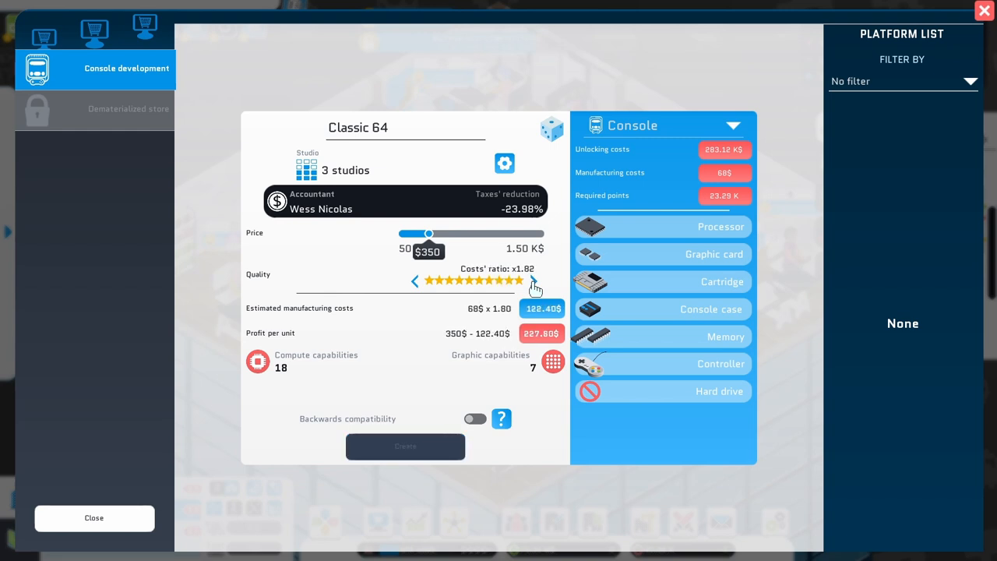
click(535, 282)
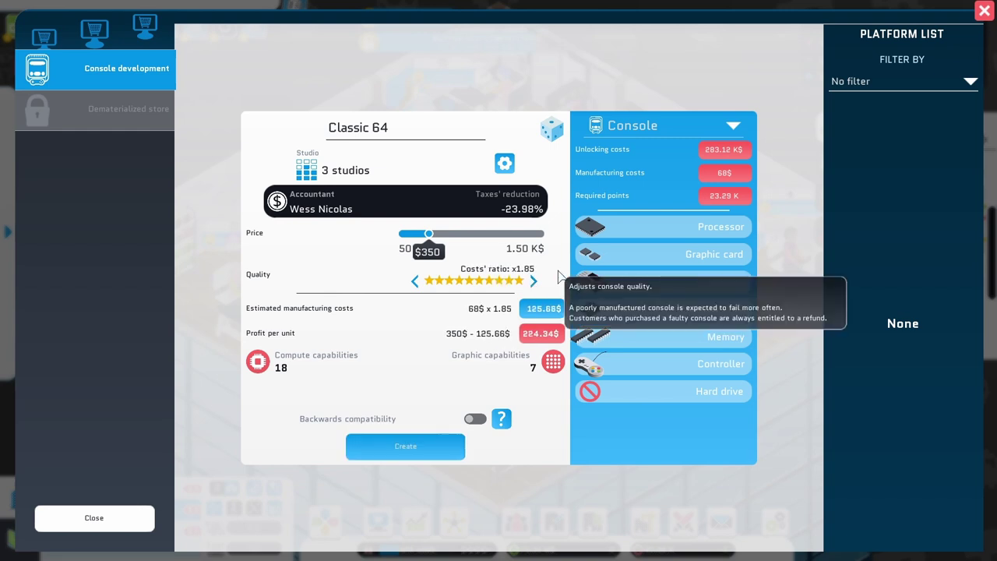
click(415, 281)
click(415, 282)
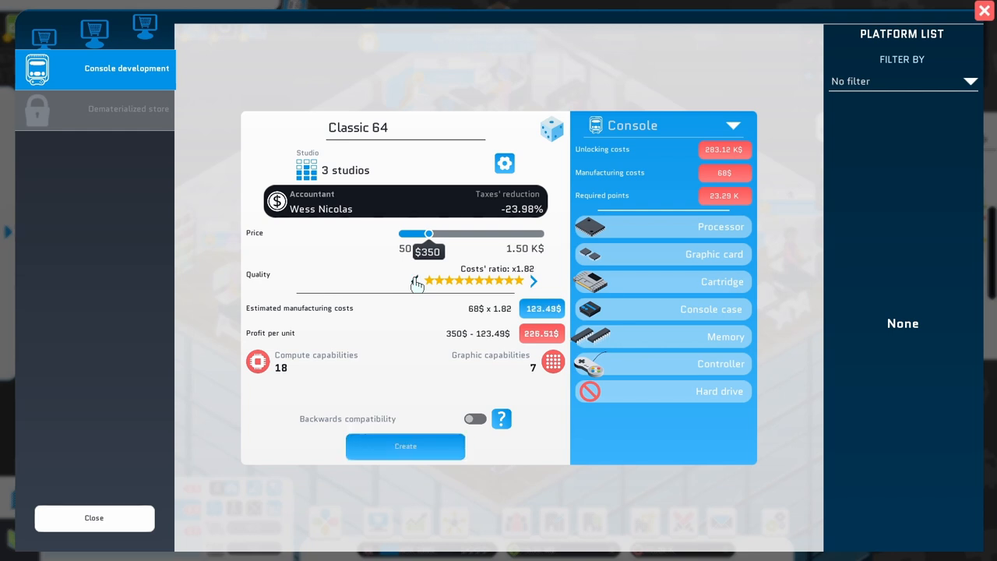
click(415, 281)
click(415, 282)
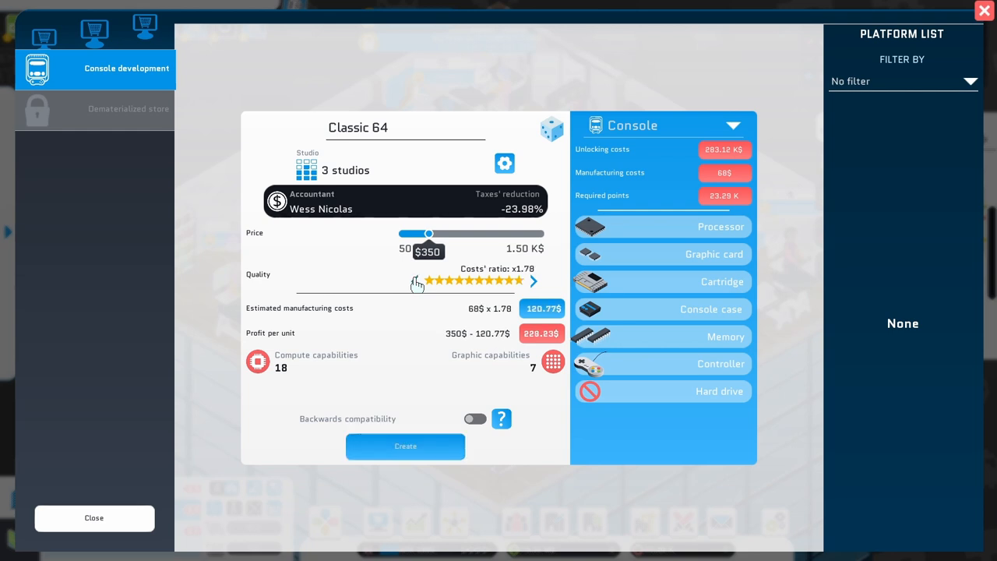
click(532, 281)
click(533, 281)
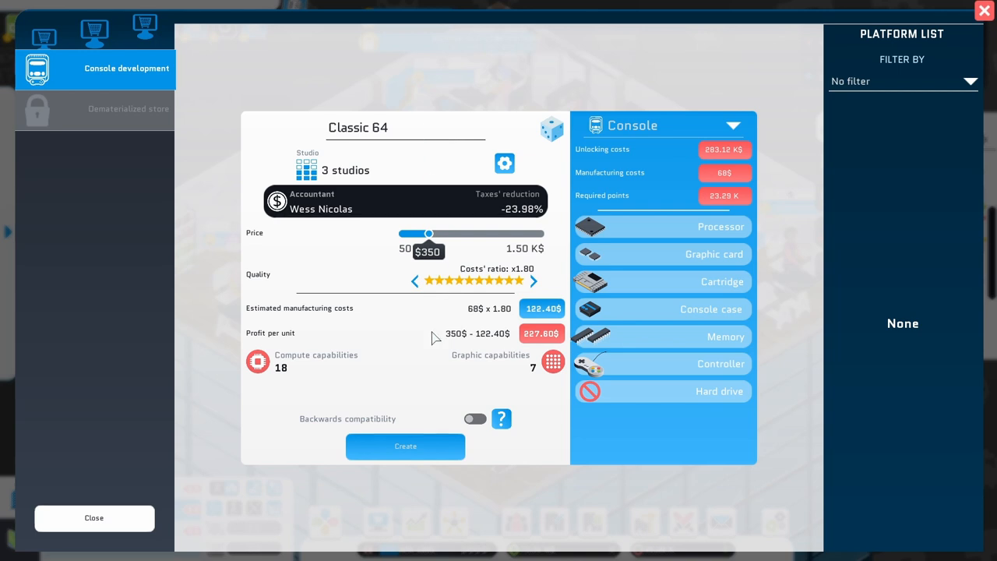
Rename the Classic 64 to Loochara Box and create the console
drag(407, 132, 330, 127)
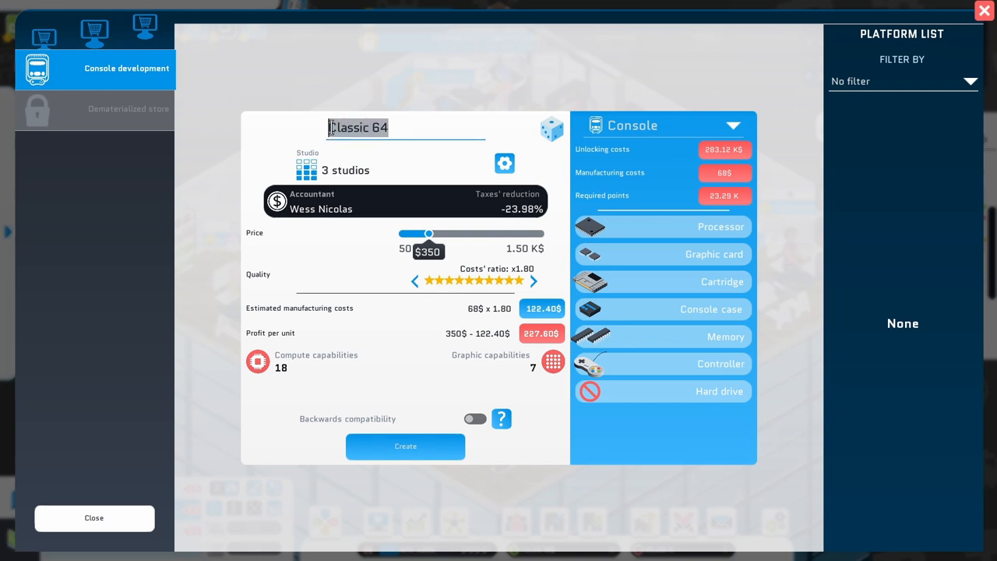
text(Loochara)
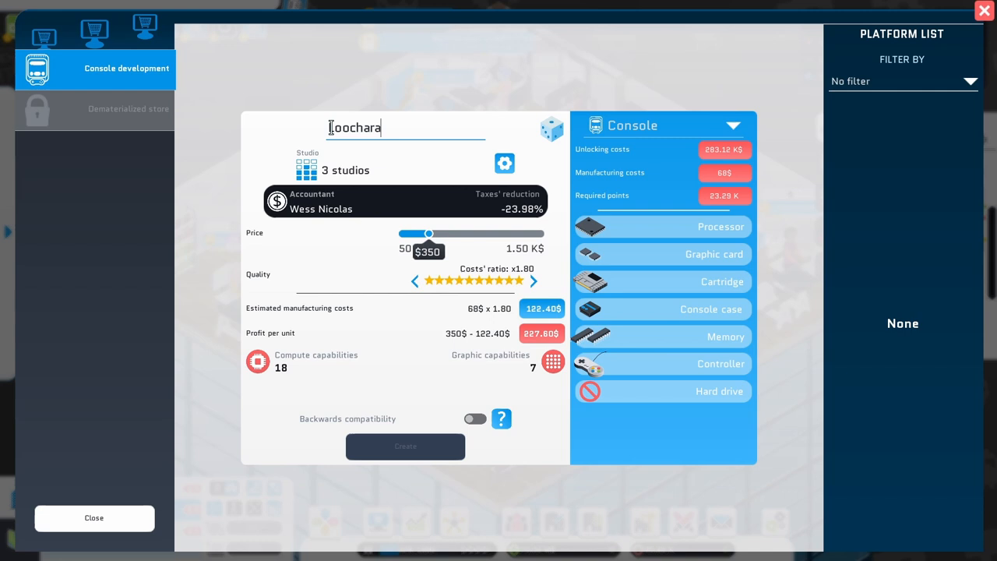
text( Box)
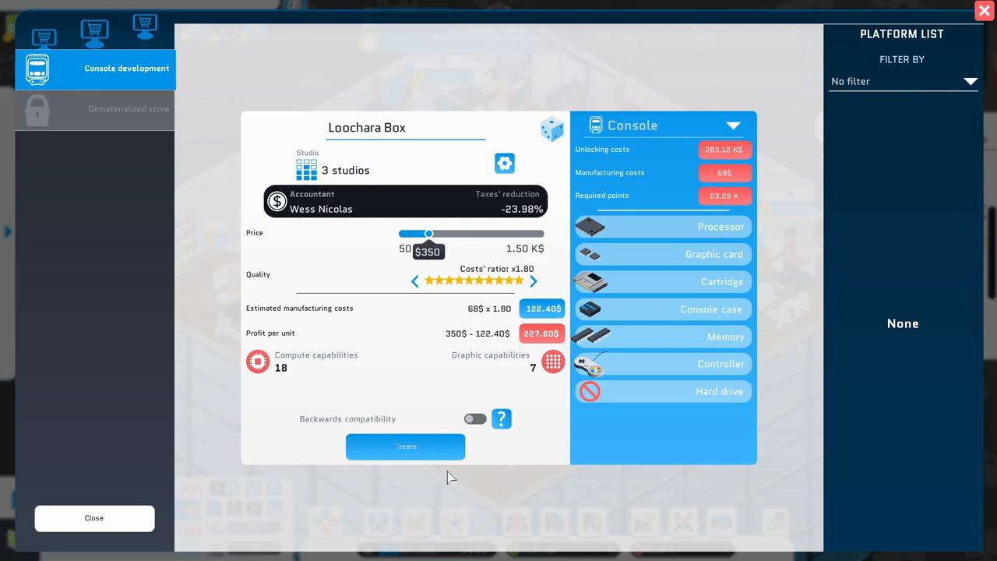
click(404, 446)
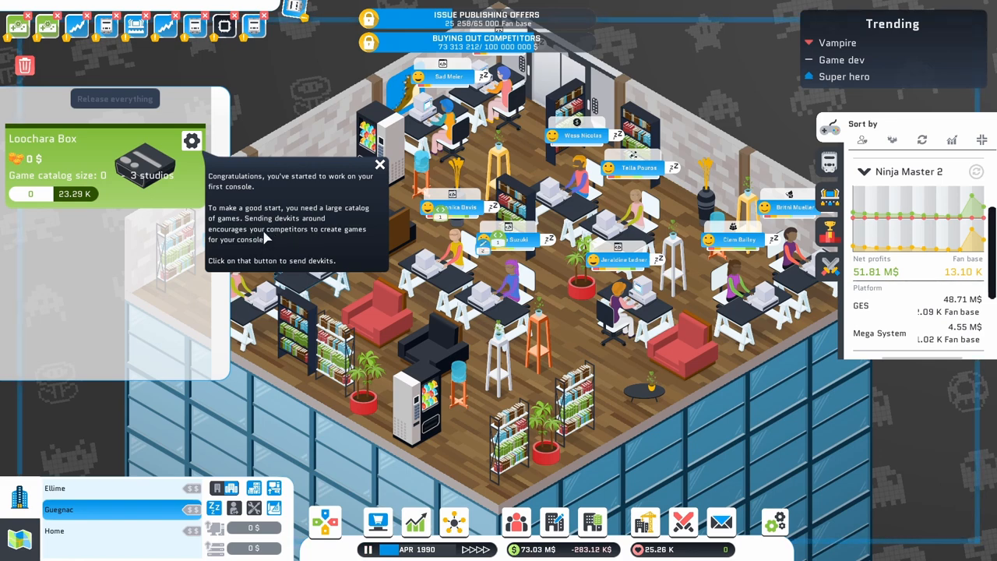
Send Loochara Box dev kits to Minis and all remaining competitors with 24-month exclusivity
click(191, 141)
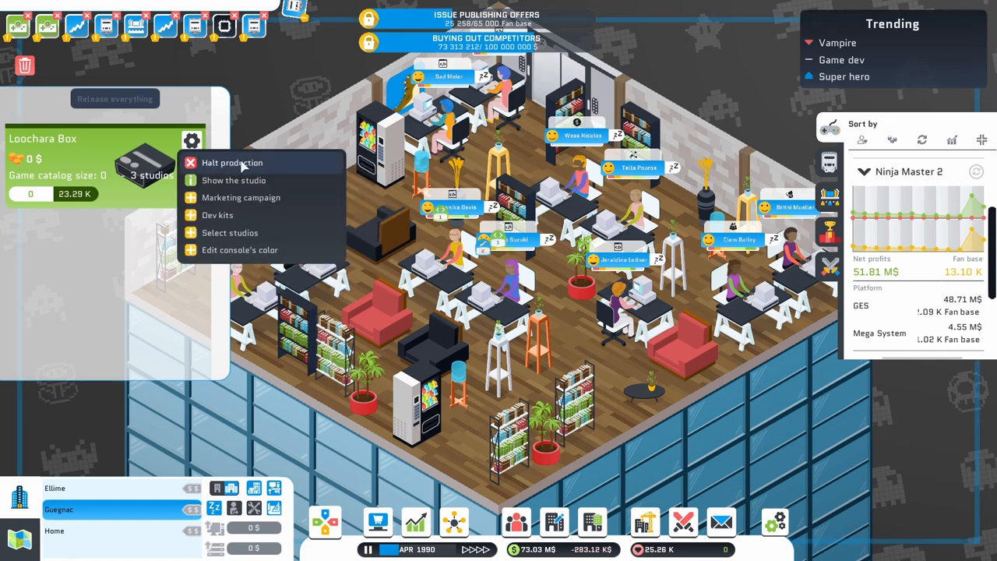
click(226, 217)
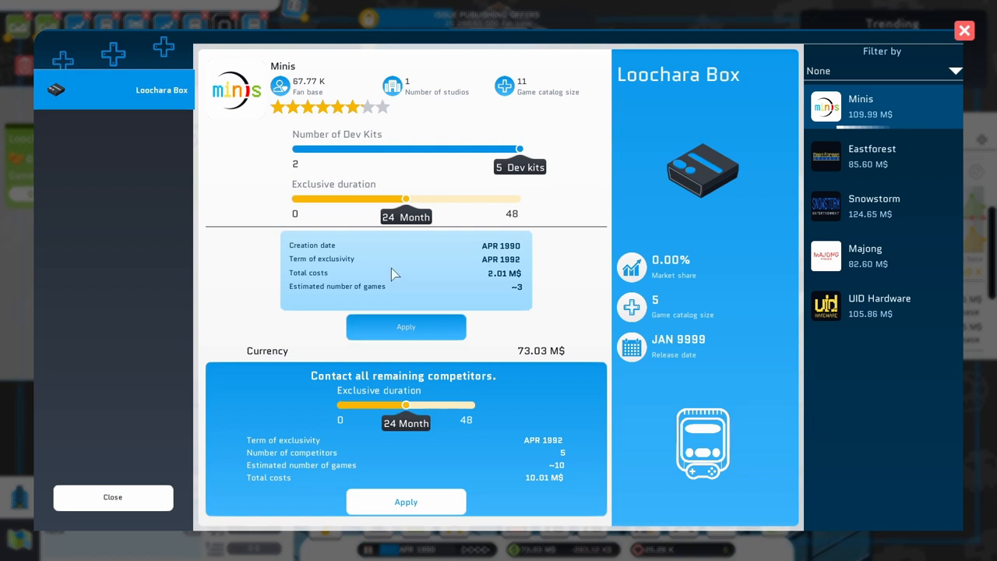
click(405, 327)
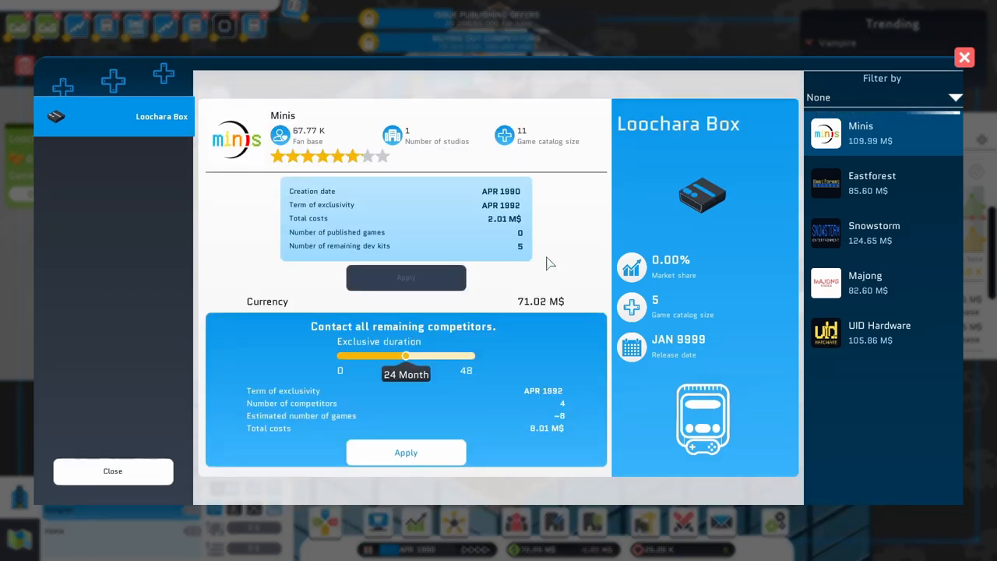
click(427, 461)
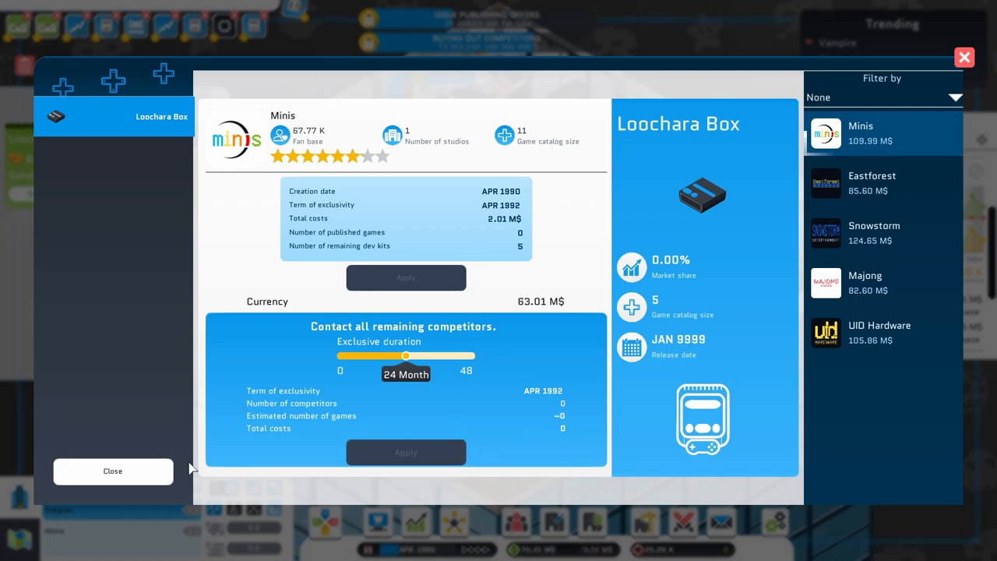
click(113, 471)
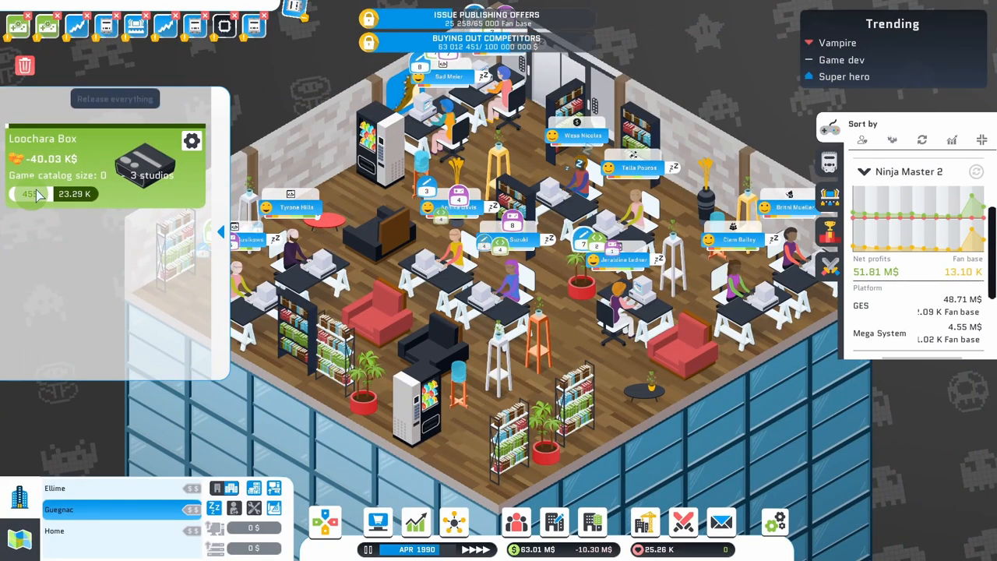
Let time run and hire the spontaneous job applicant
click(45, 211)
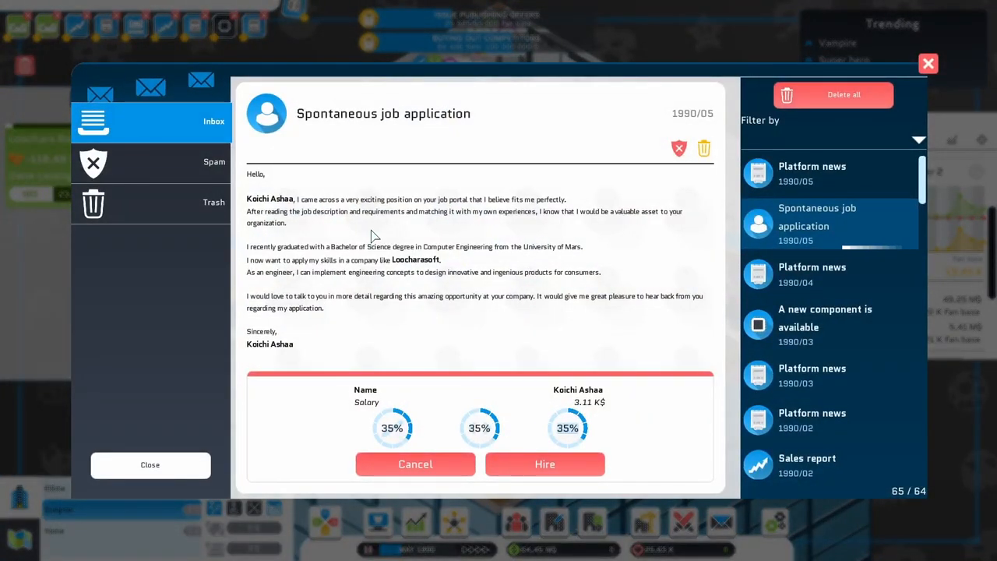
click(543, 465)
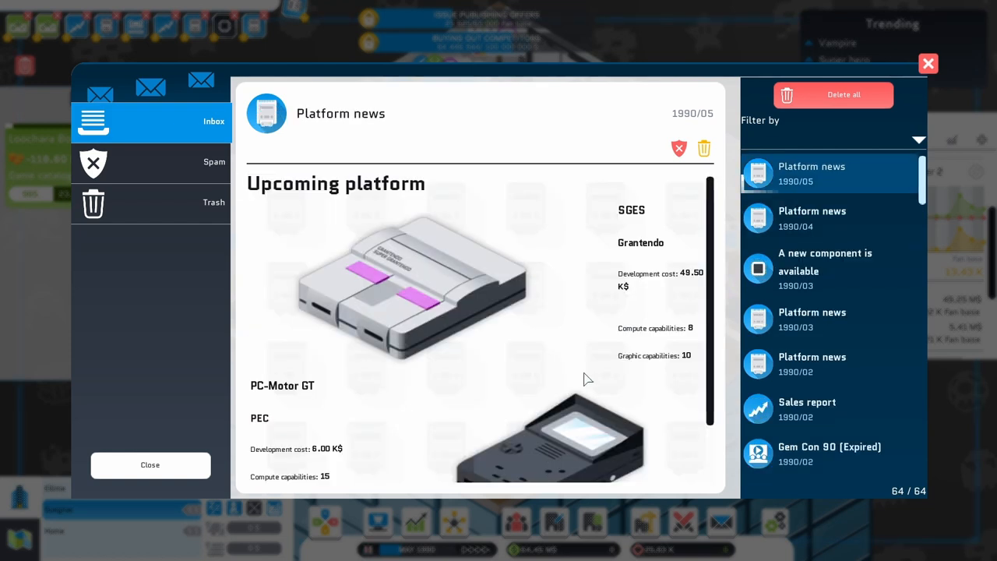
scroll(509, 309, down, 1)
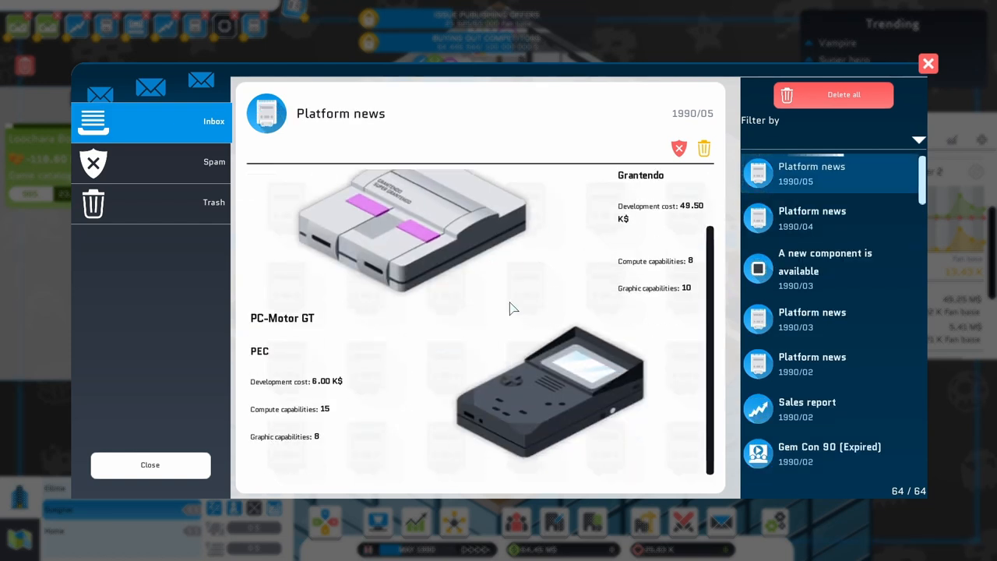
scroll(508, 325, up, 1)
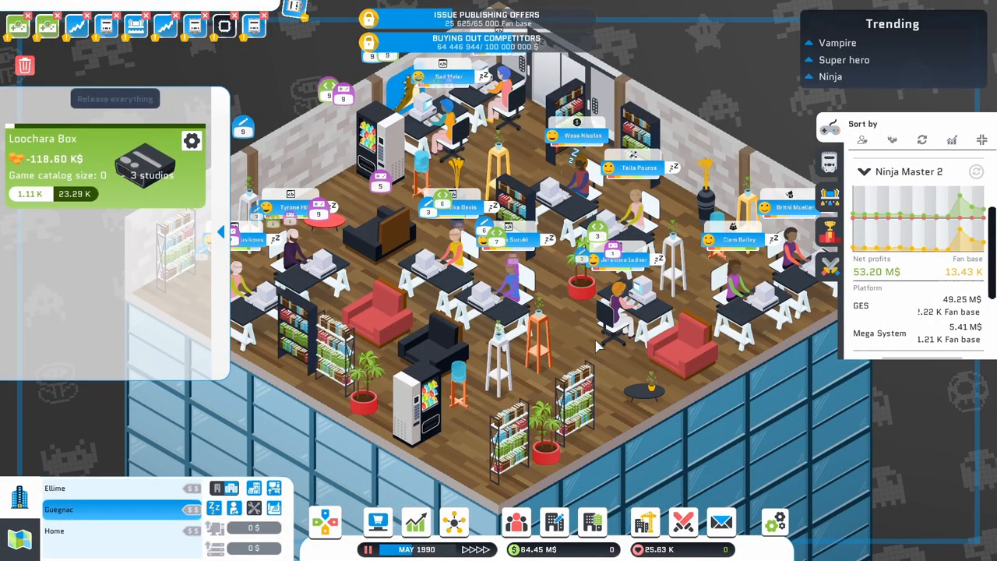
Seat Koichi Ashaa at the empty desk in the Ellime office
click(119, 492)
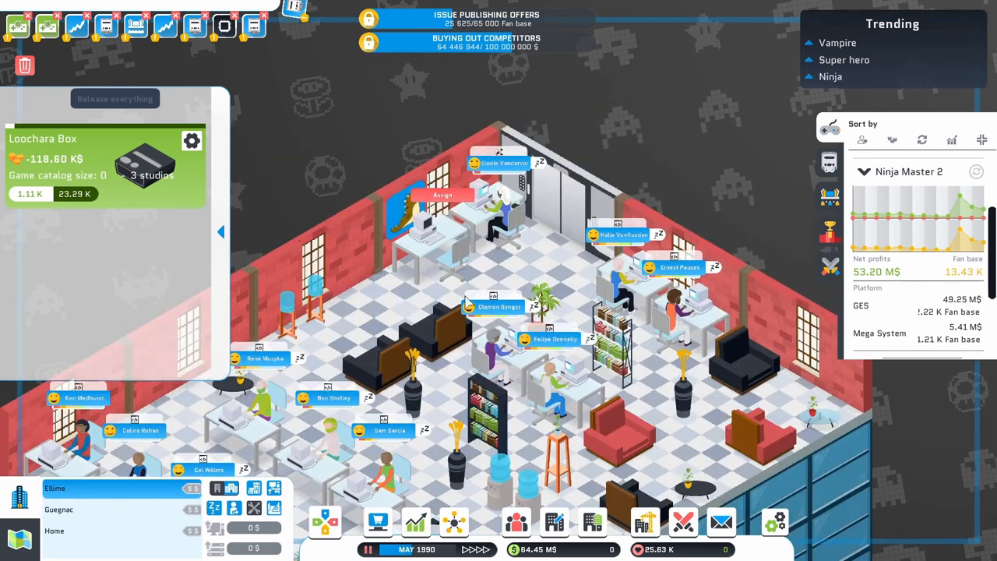
click(441, 195)
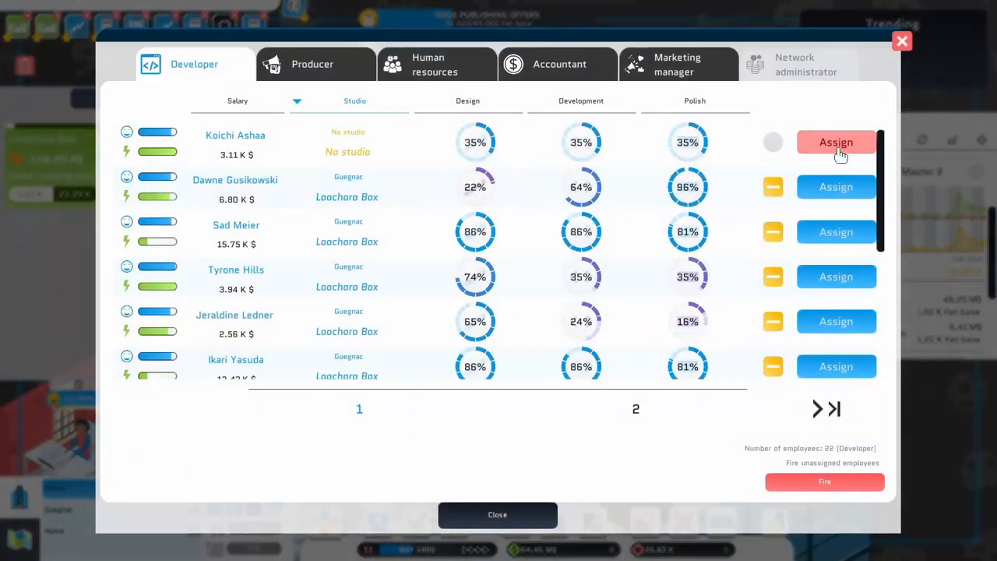
click(832, 142)
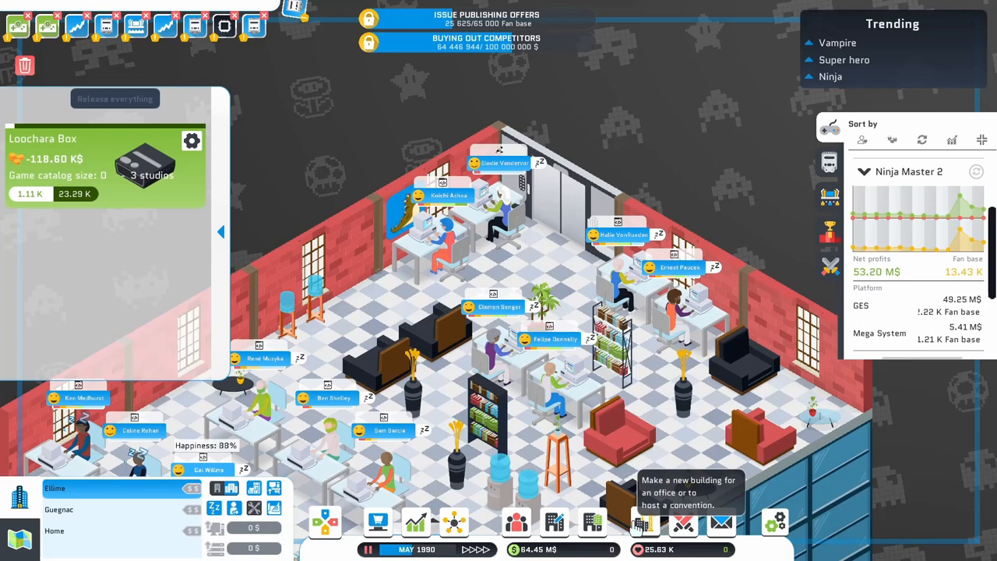
View an available 125 m² studio building costing 32.32 M$ on the city map
click(249, 489)
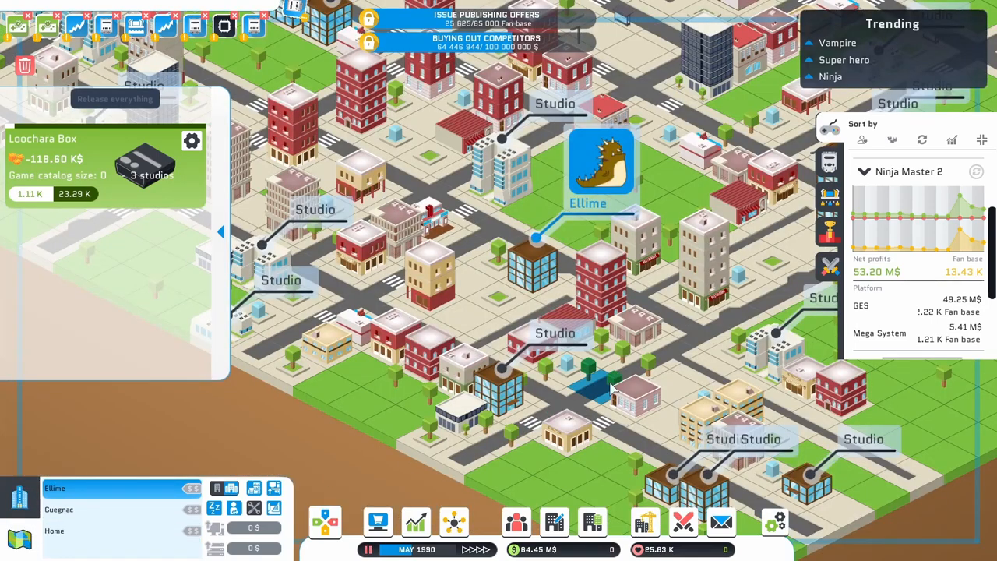
click(501, 401)
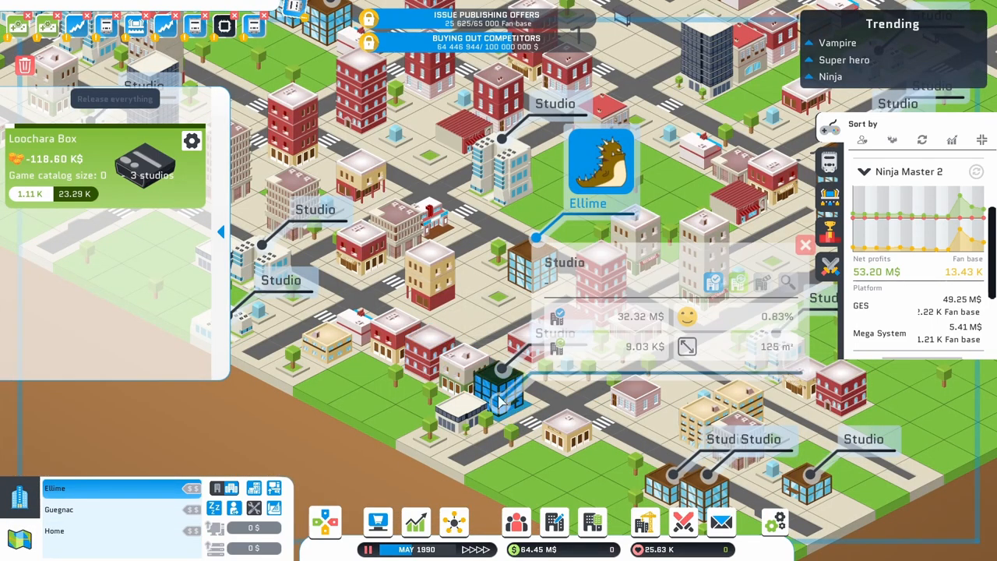
click(737, 285)
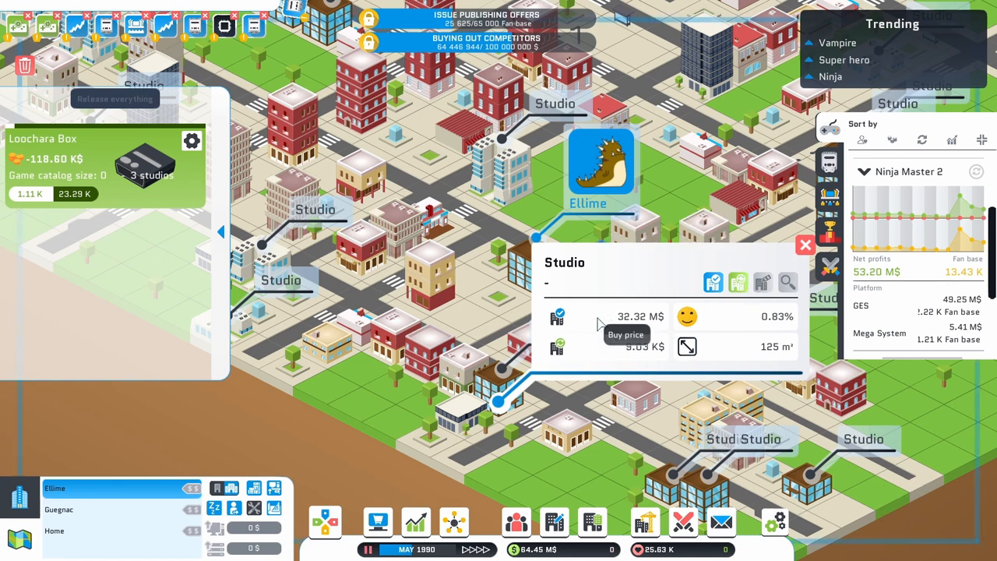
mouse_move(713, 282)
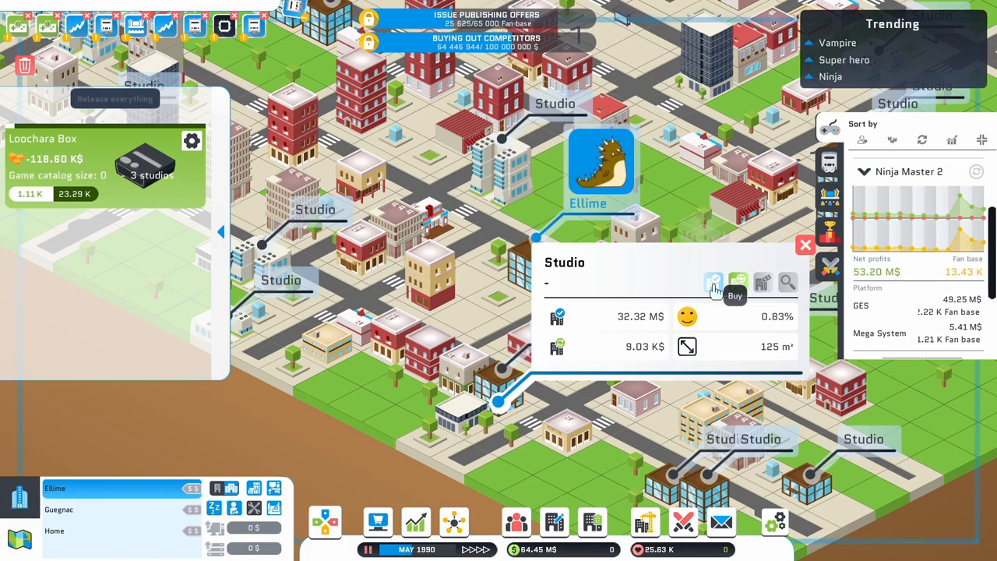
Buy the Llevaca studio, auto-furnish it, and bring up the developer hiring list
click(713, 284)
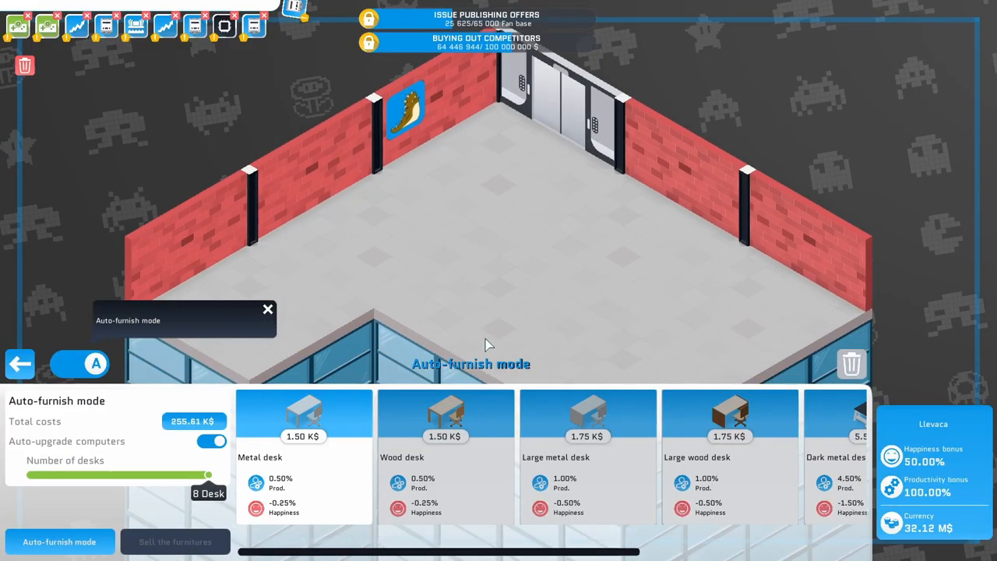
click(50, 543)
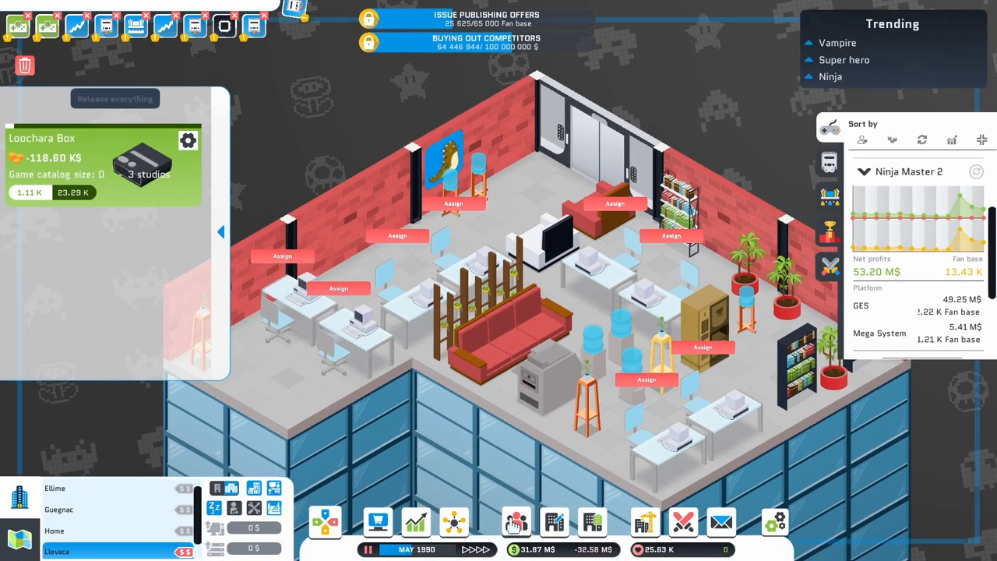
click(516, 522)
click(127, 111)
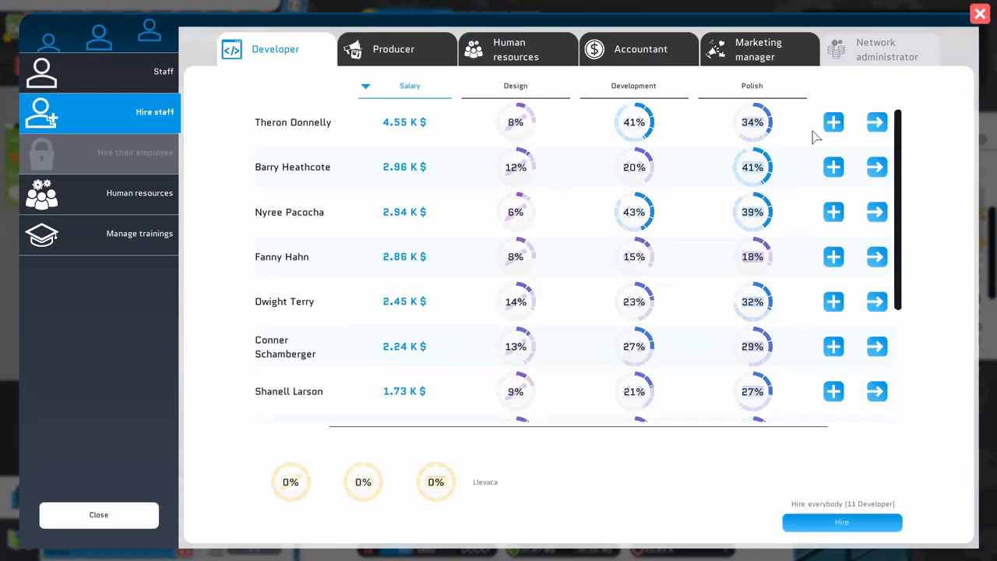
scroll(708, 247, down, 4)
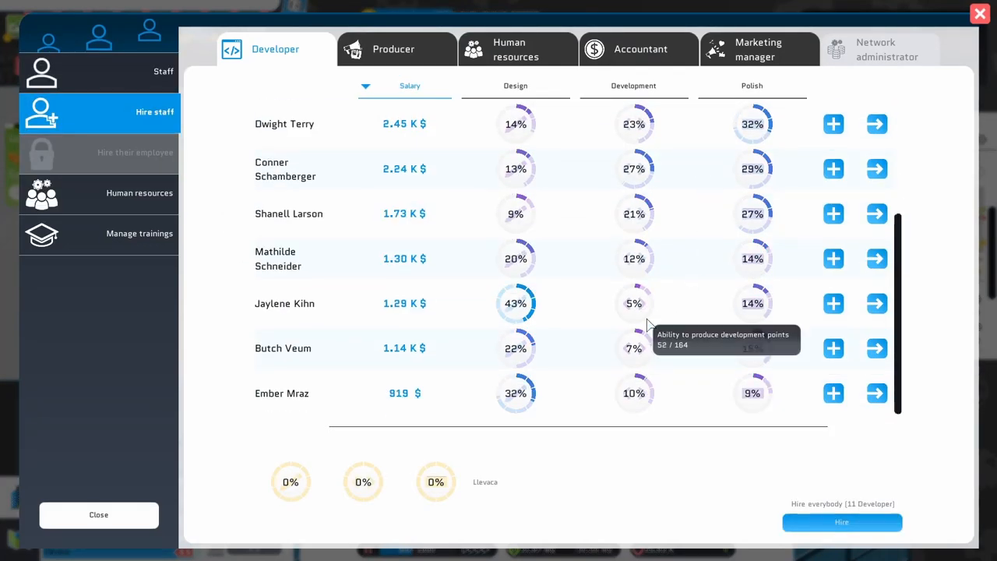
Hire developers Jaylene Kihn, Nyree Pacocha and Dwight Terry
click(832, 303)
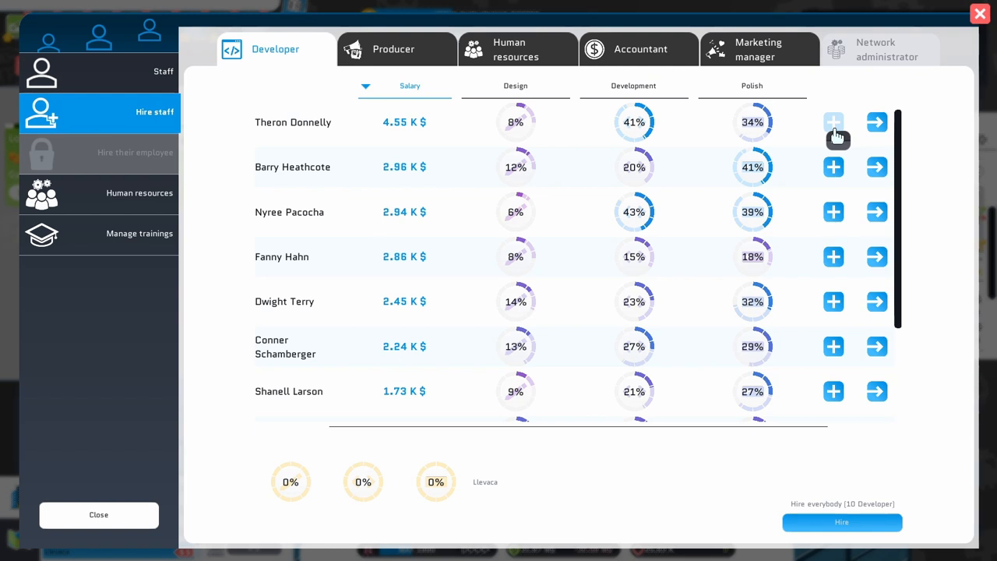
click(833, 212)
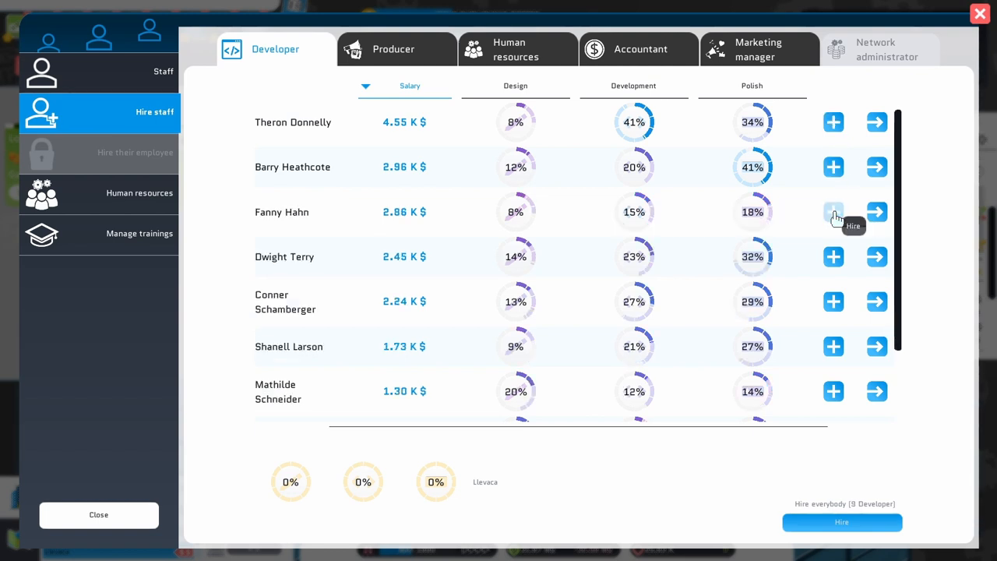
scroll(794, 221, down, 1)
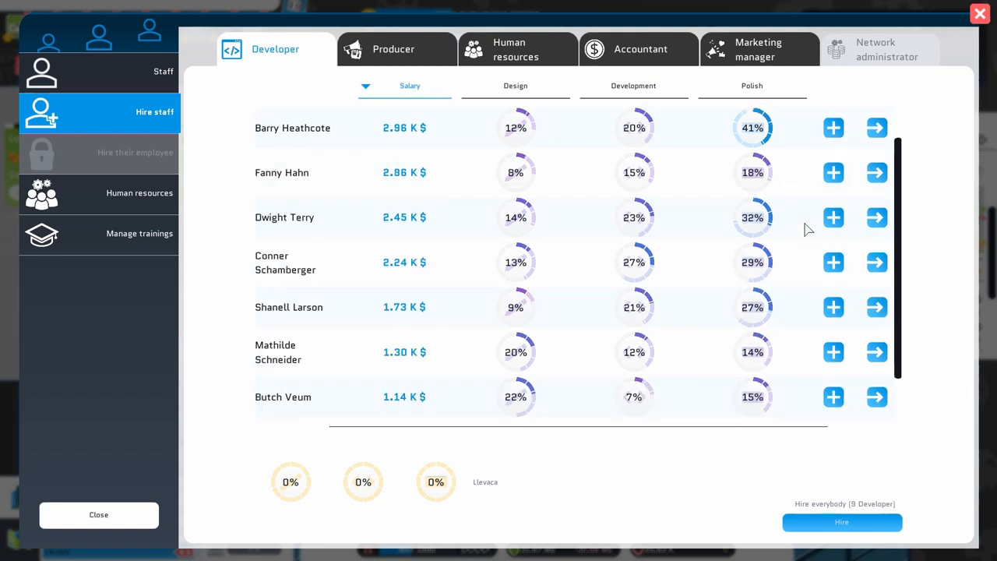
scroll(806, 228, down, 1)
scroll(806, 228, down, 1)
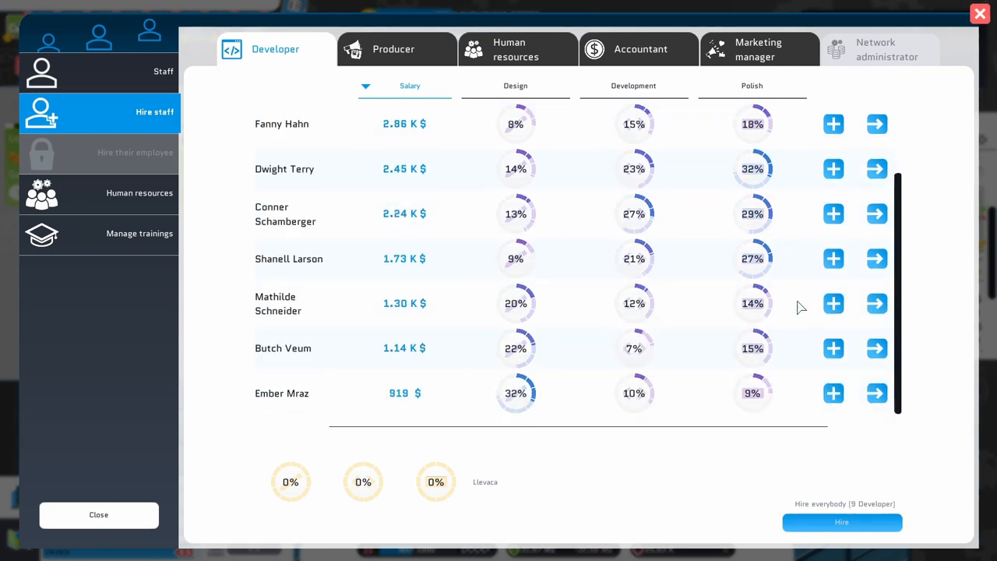
scroll(802, 307, up, 2)
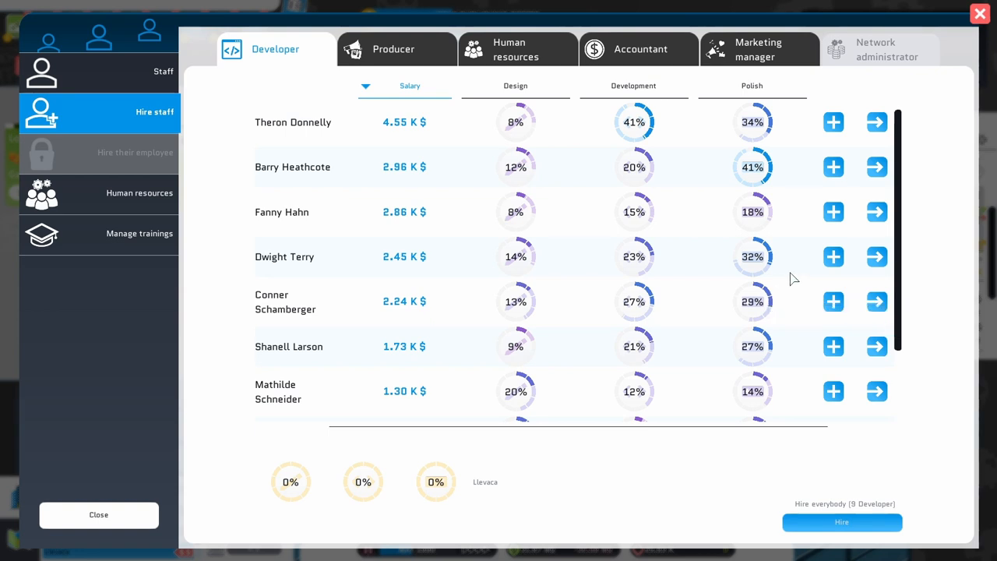
click(827, 263)
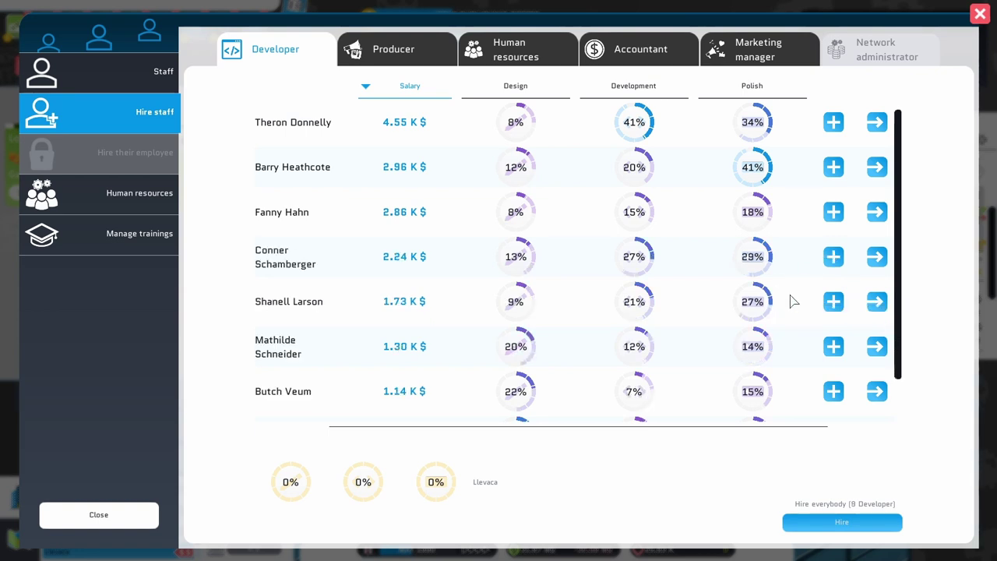
click(147, 514)
click(339, 288)
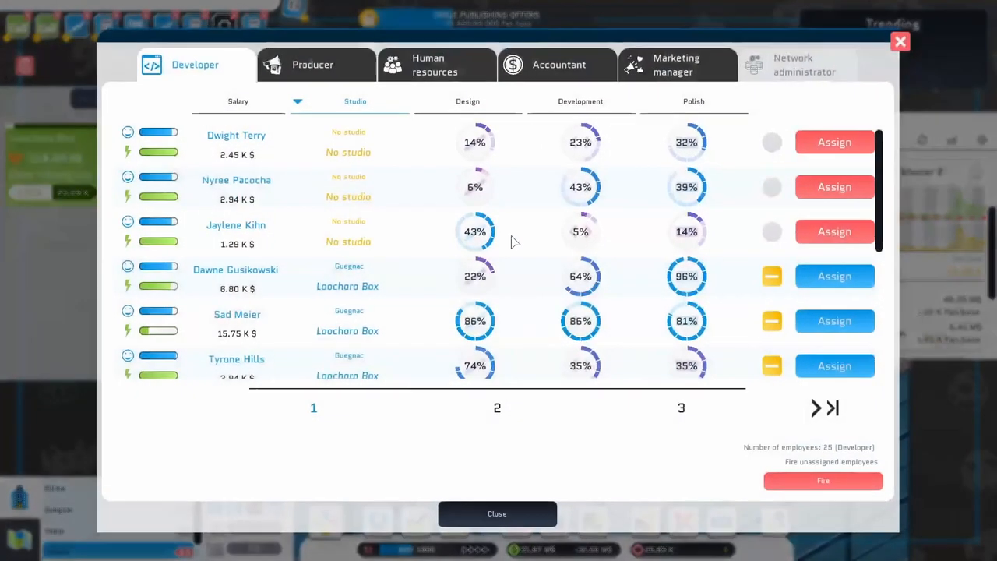
click(834, 140)
click(282, 256)
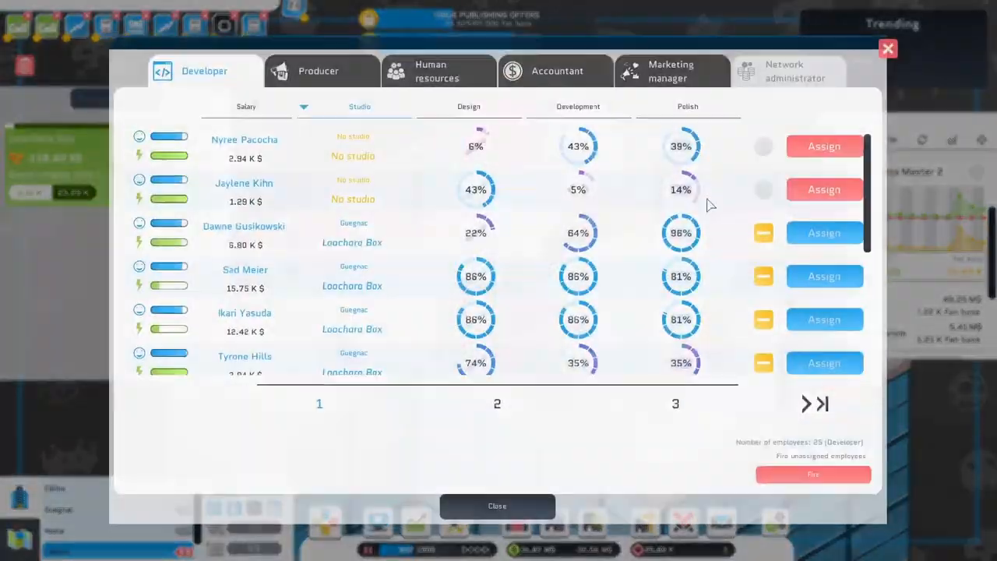
click(823, 190)
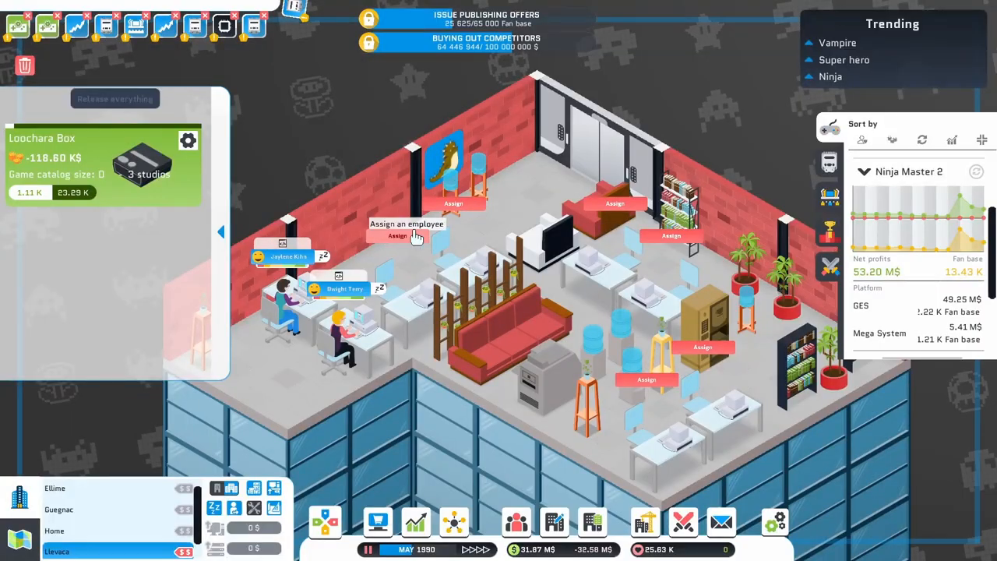
click(397, 235)
click(834, 140)
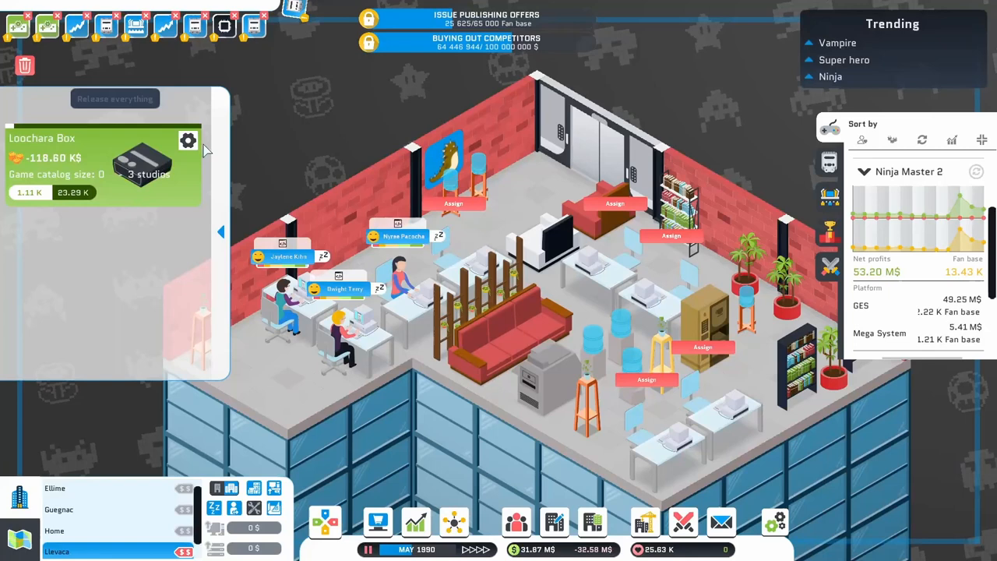
click(188, 141)
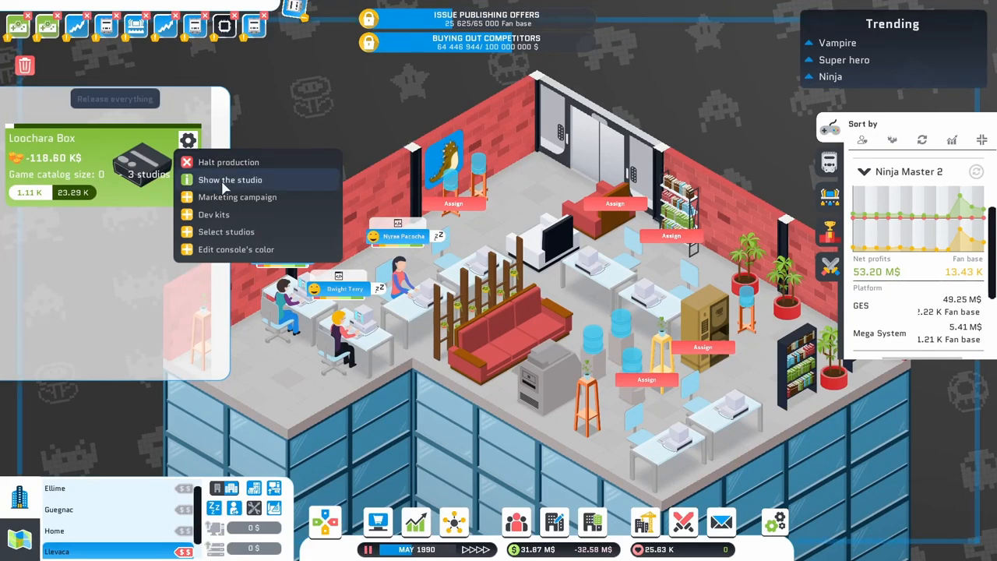
Add Llevaca as a fourth studio producing the Loochara Box console
click(206, 232)
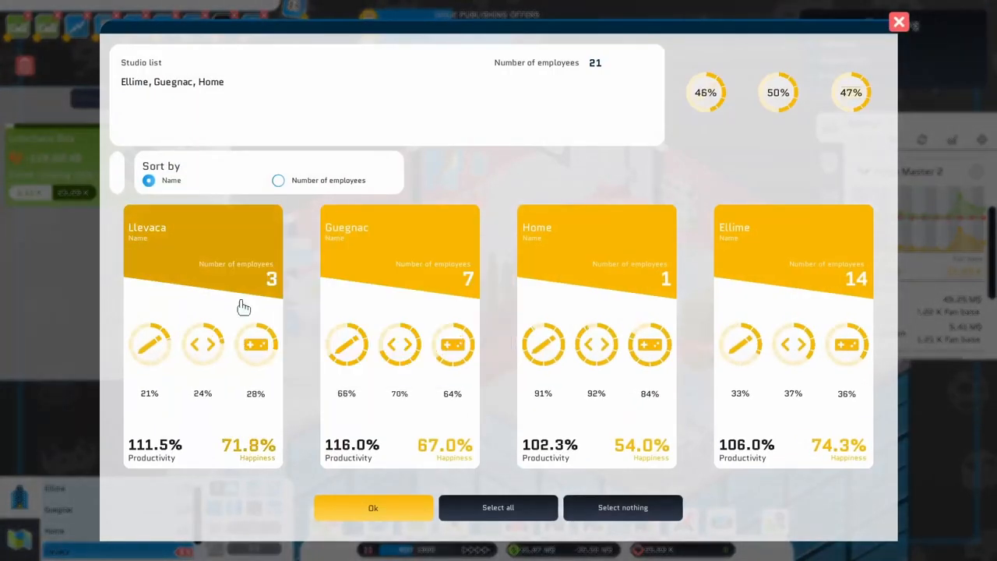
click(224, 286)
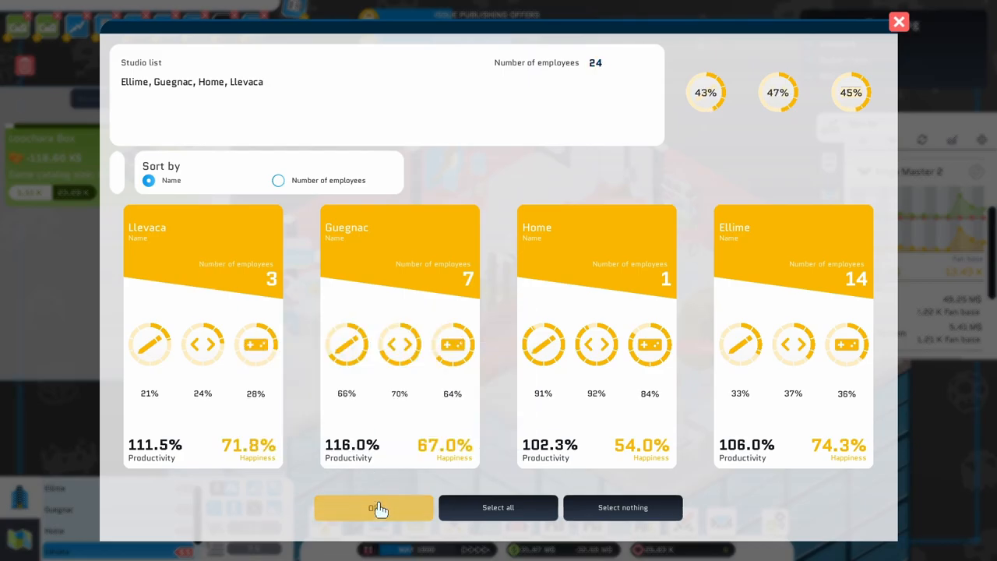
click(379, 508)
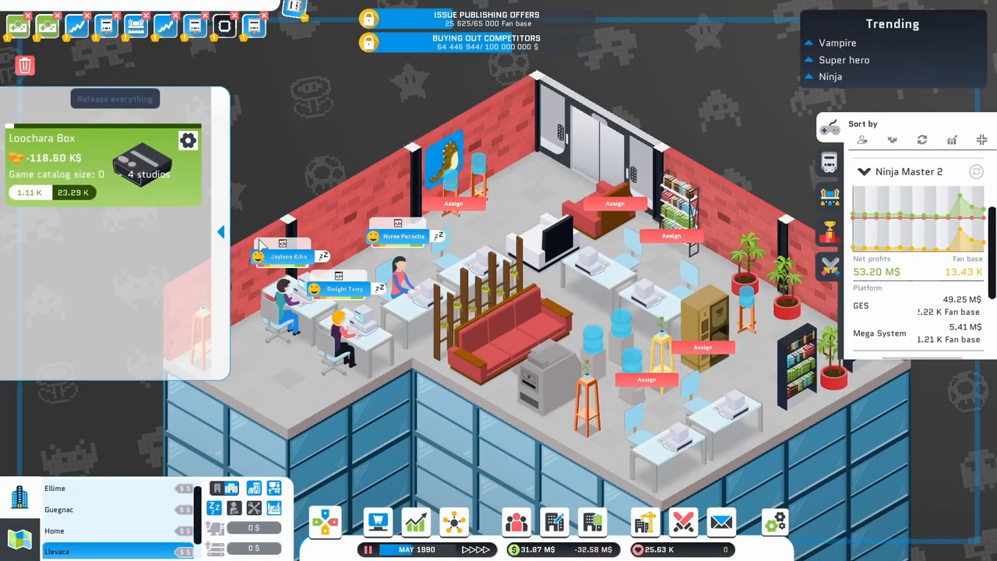
Resume the game clock until the Gem Con 90 event dialog appears
key(space)
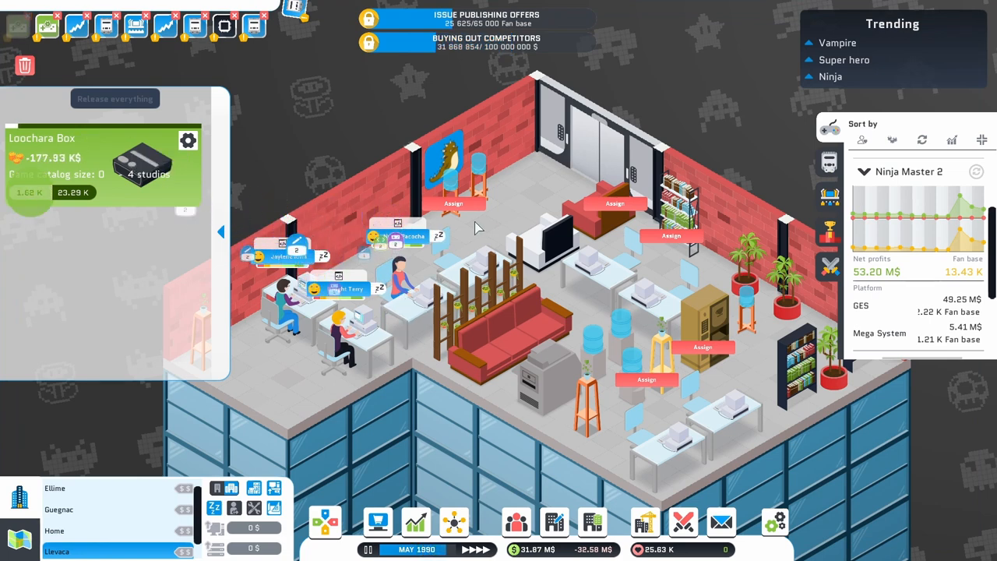
scroll(934, 227, up, 2)
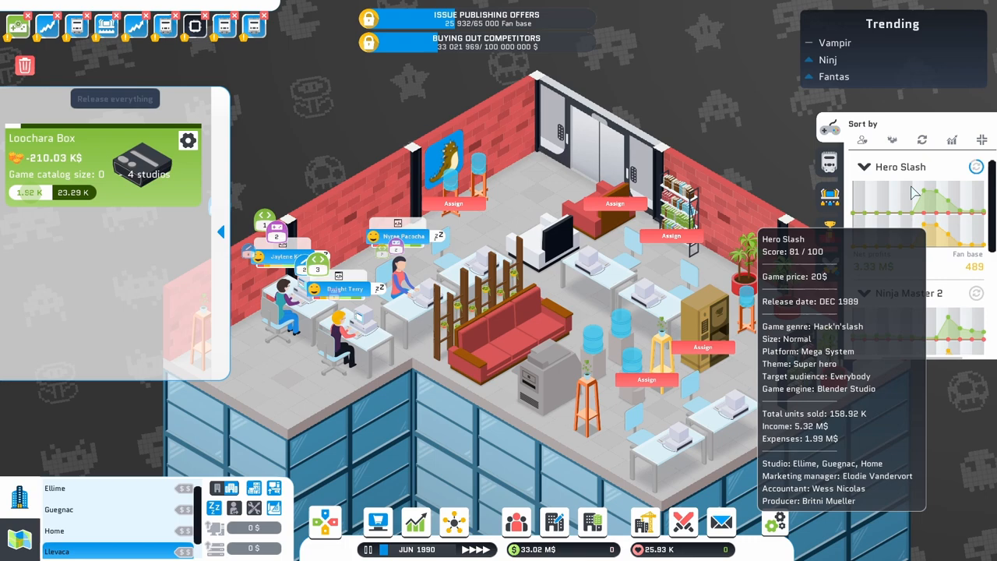
mouse_move(870, 267)
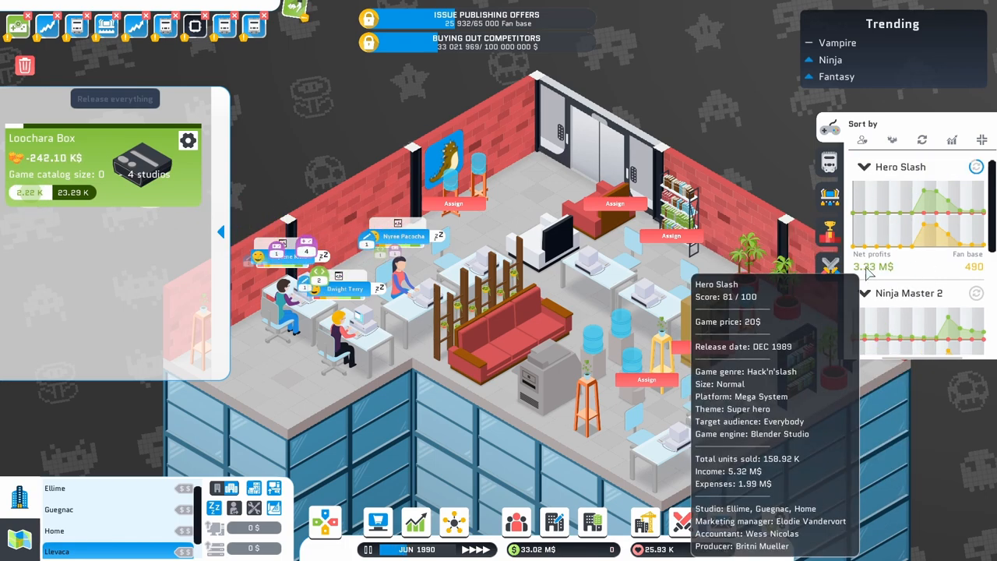
scroll(895, 280, down, 2)
scroll(895, 311, down, 2)
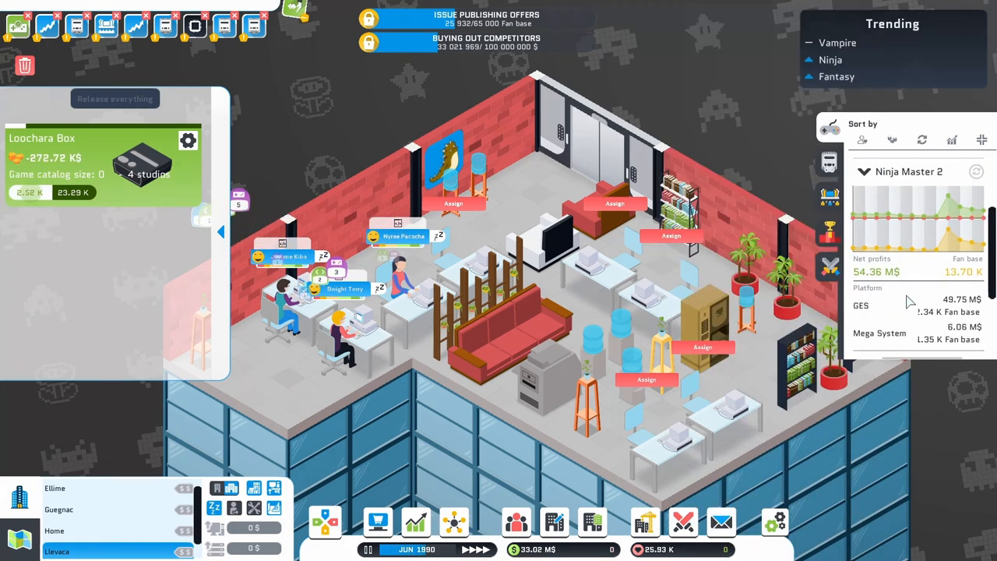
scroll(919, 315, down, 2)
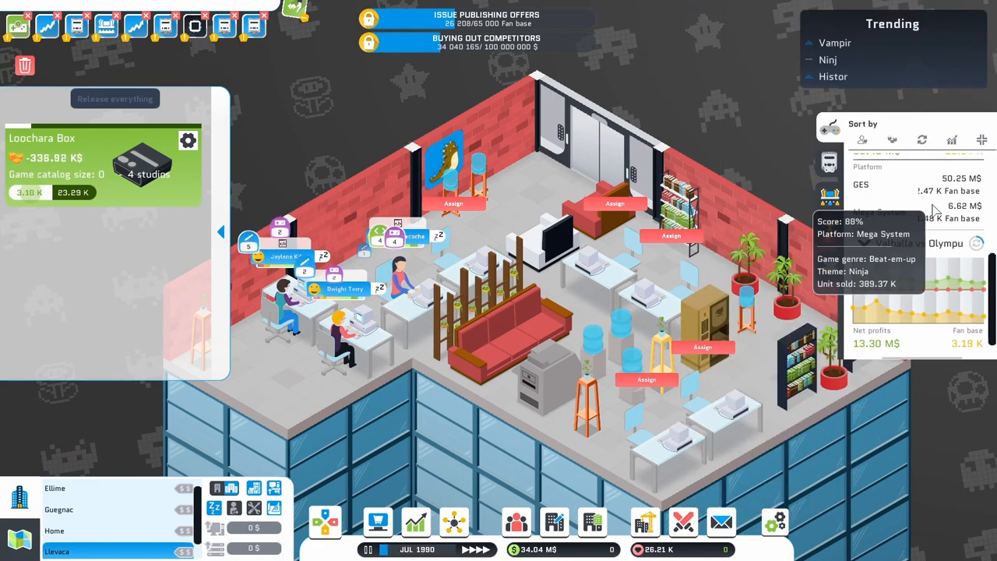
scroll(932, 264, up, 2)
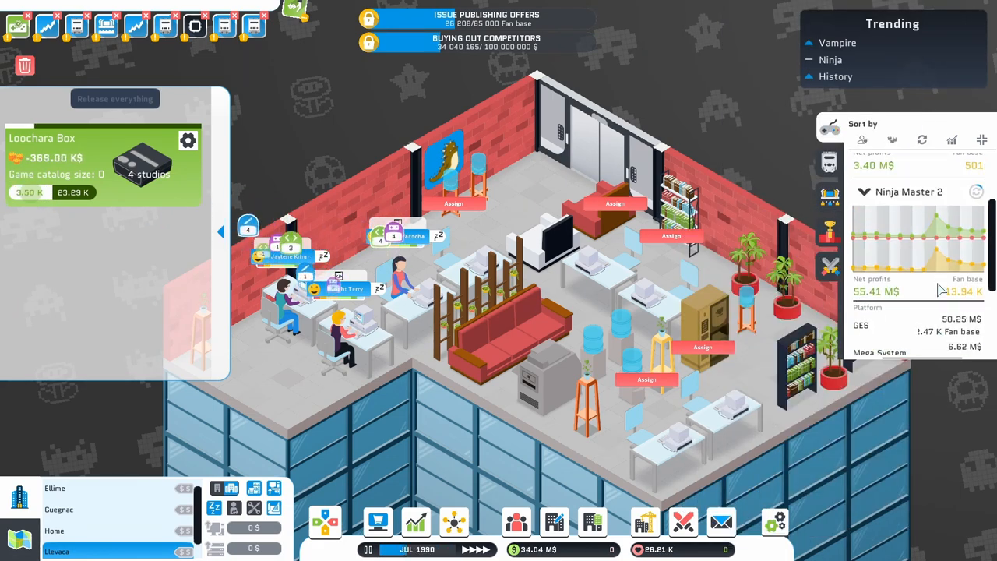
scroll(932, 265, up, 2)
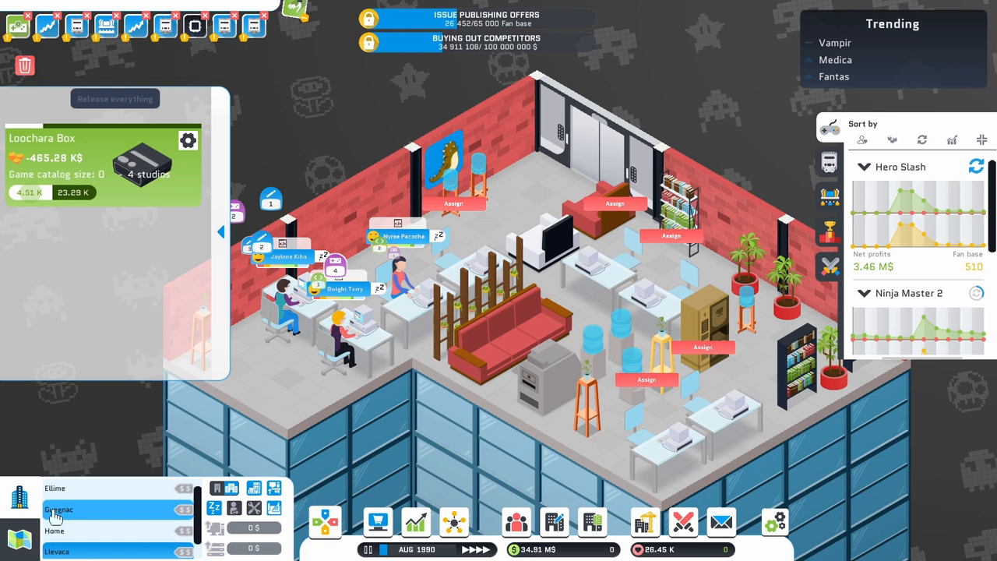
scroll(436, 399, up, 3)
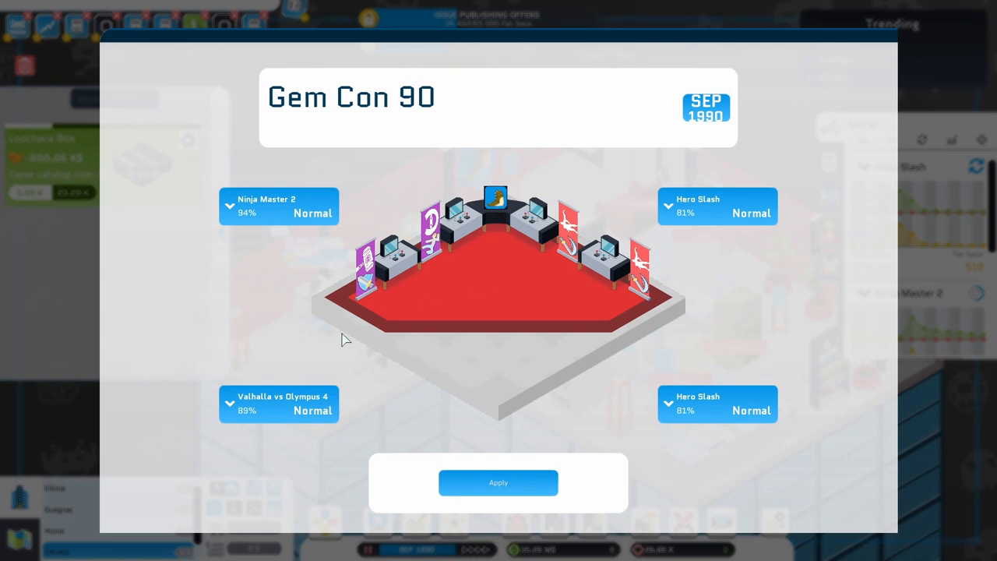
Showcase the four games at Gem Con 90 and dismiss the 12,000-visitor results
click(483, 488)
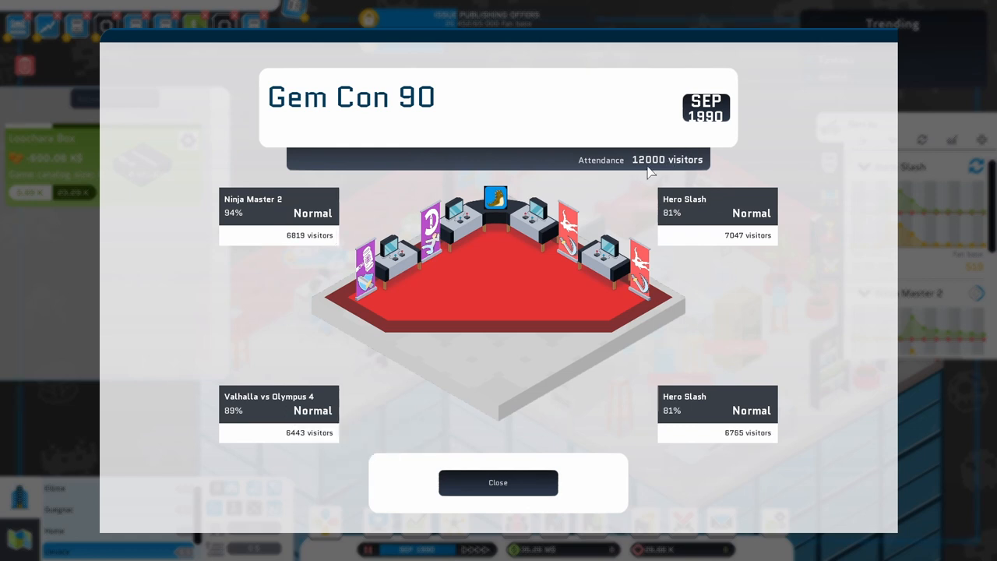
click(536, 489)
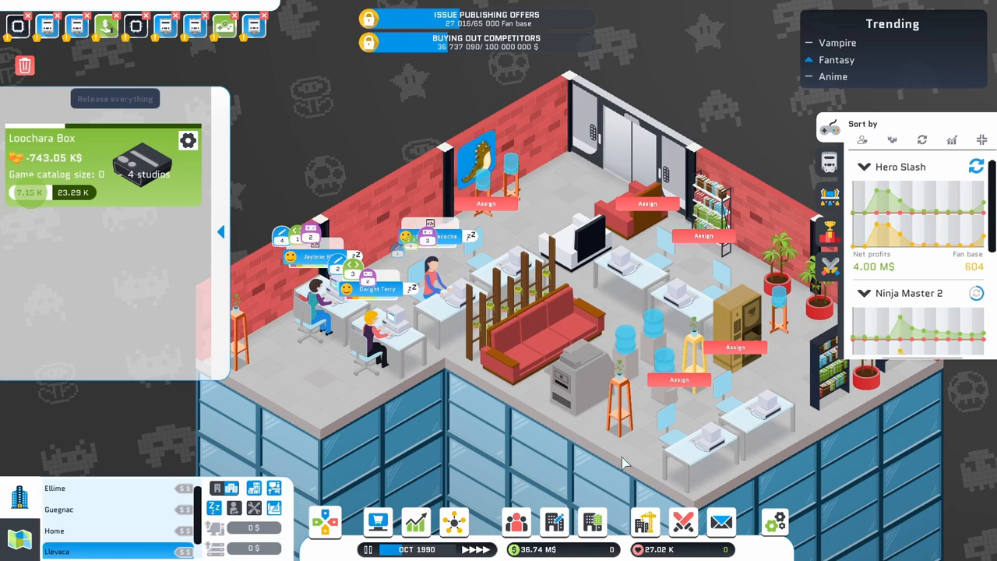
Unlock the Action genre for 15 genre points in the genre tree
click(455, 522)
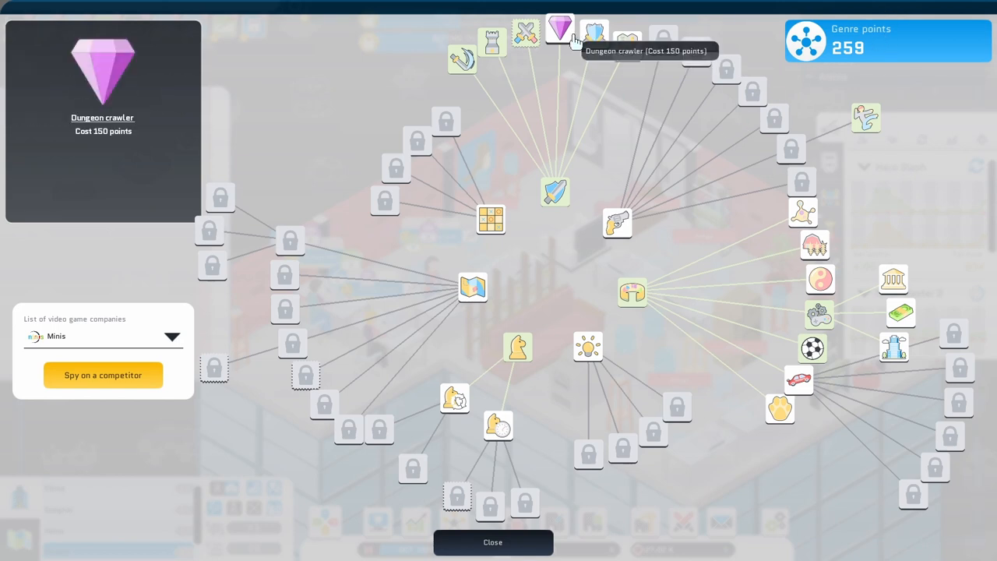
click(616, 228)
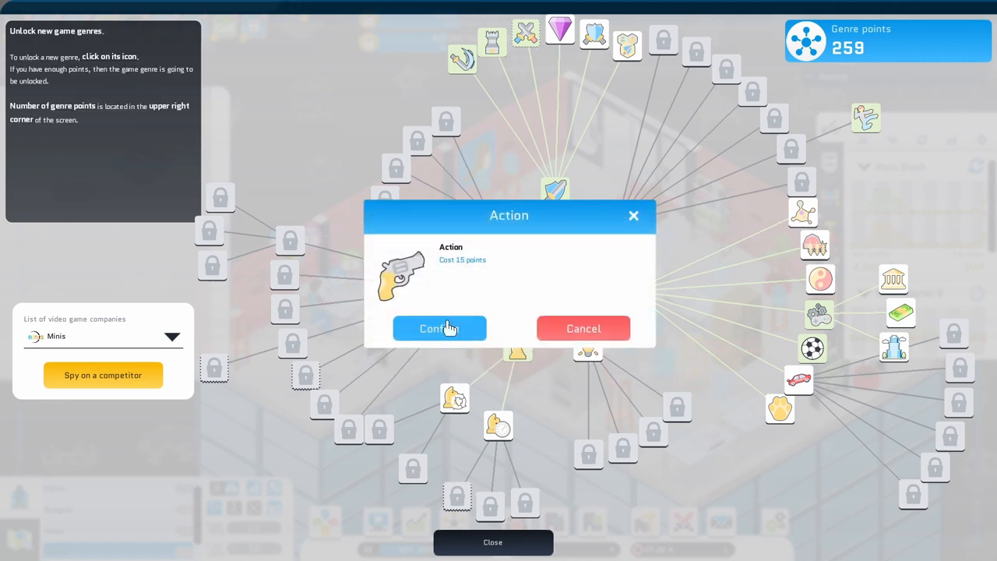
click(447, 327)
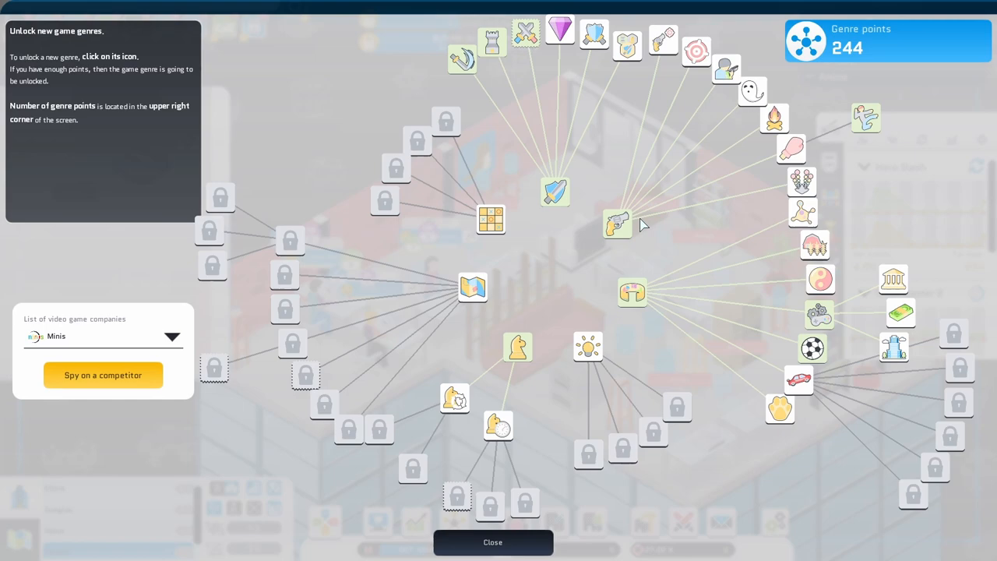
click(467, 541)
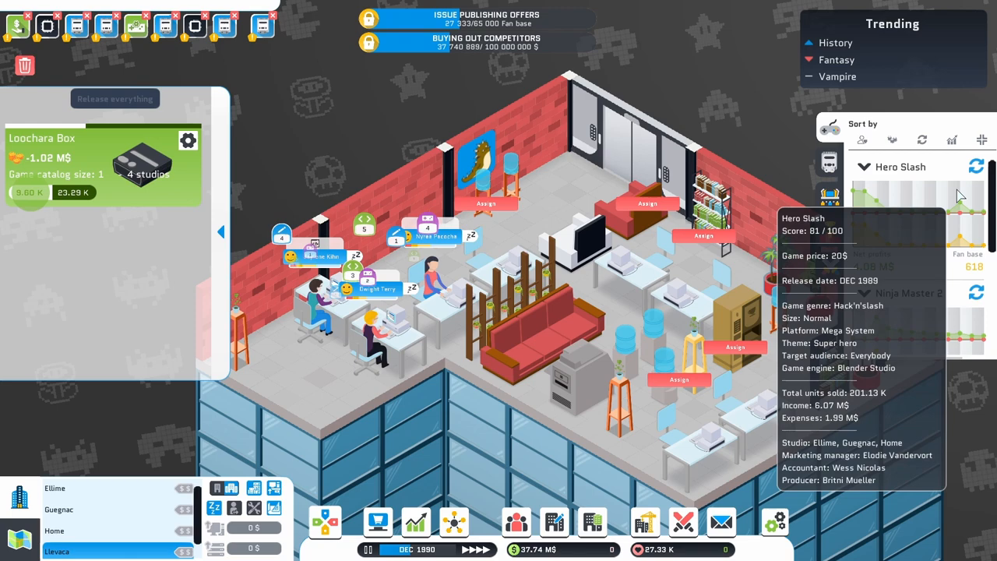
Deselect Guegnac from the Loochara Box studio selection and confirm, leaving 3 studios
click(188, 140)
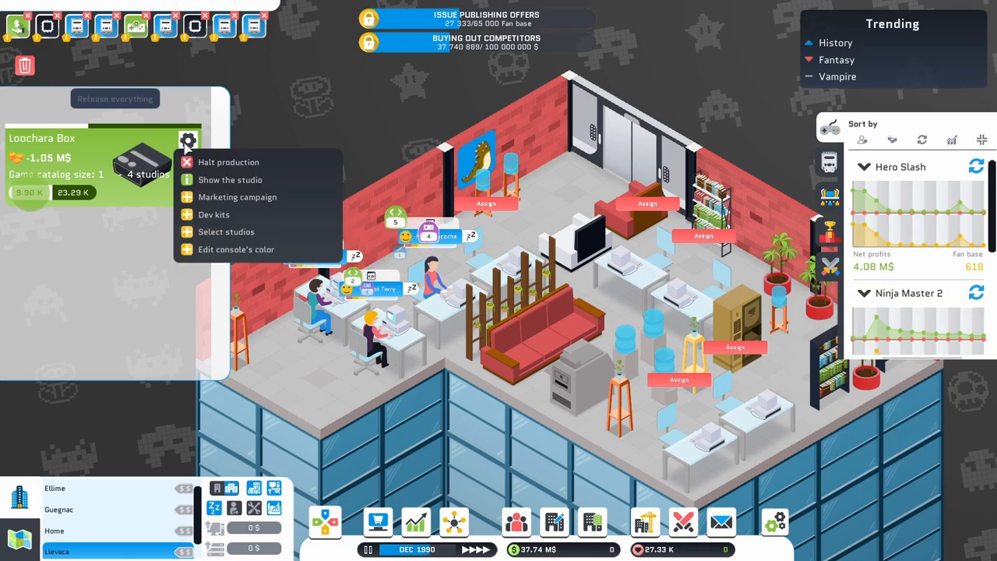
click(226, 231)
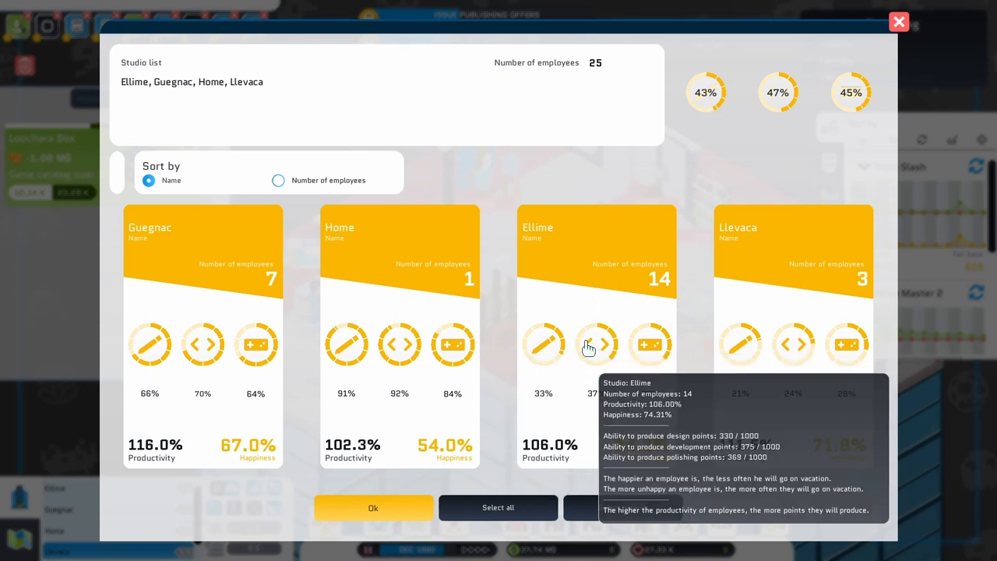
mouse_move(193, 257)
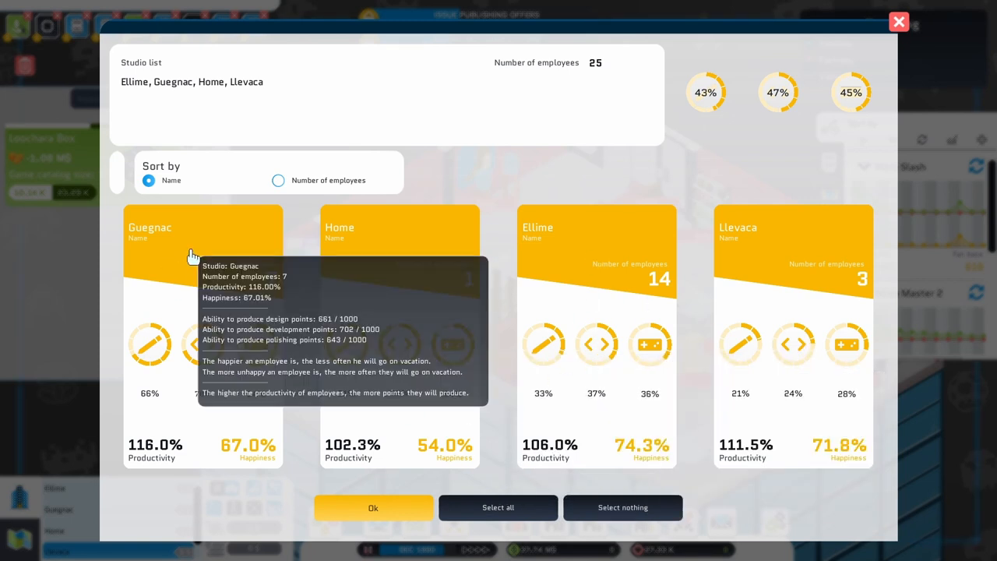
click(187, 257)
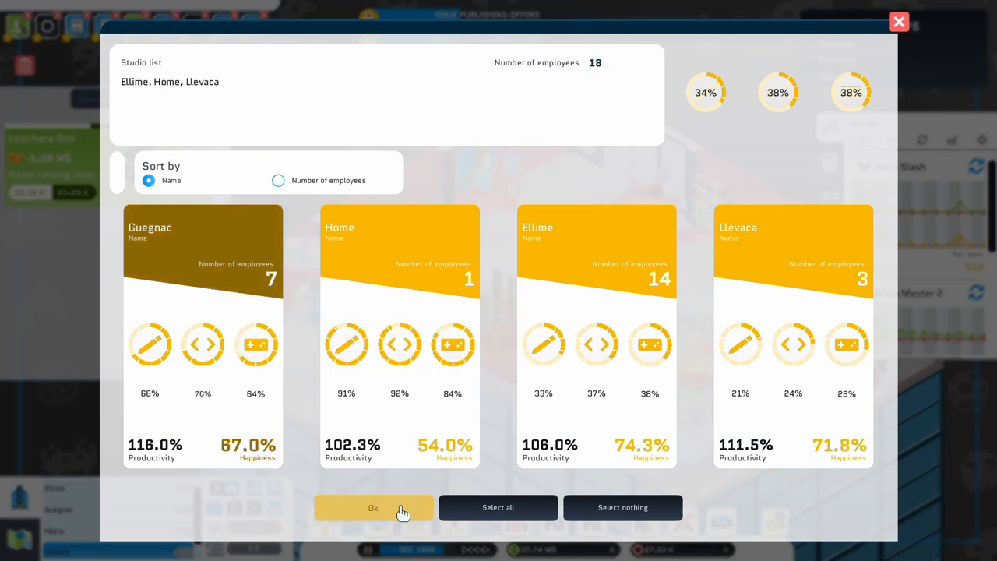
click(373, 508)
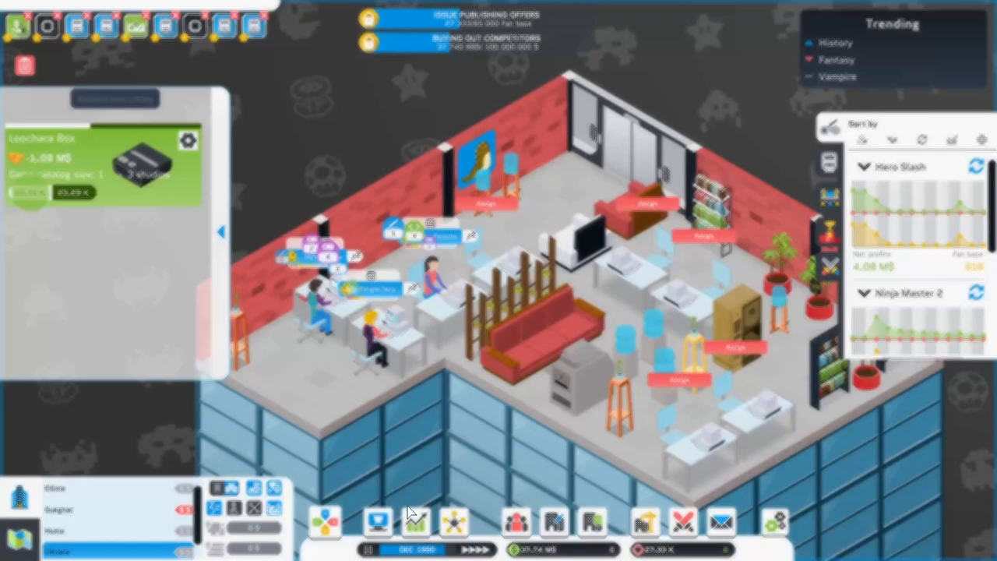
Launch a free Hero Slash update with all features selected and dismiss the cutscenes announcement
click(975, 168)
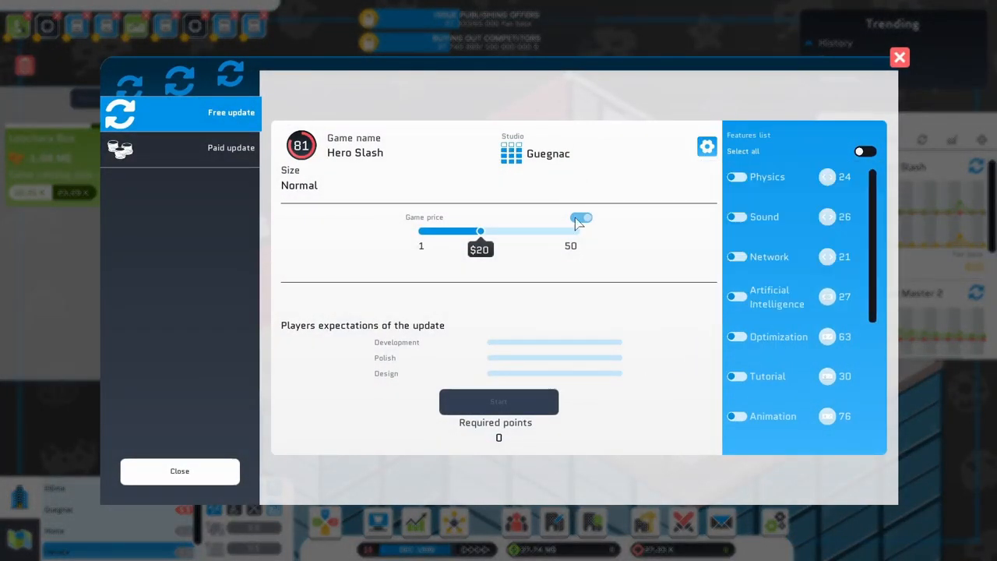
click(864, 151)
click(519, 405)
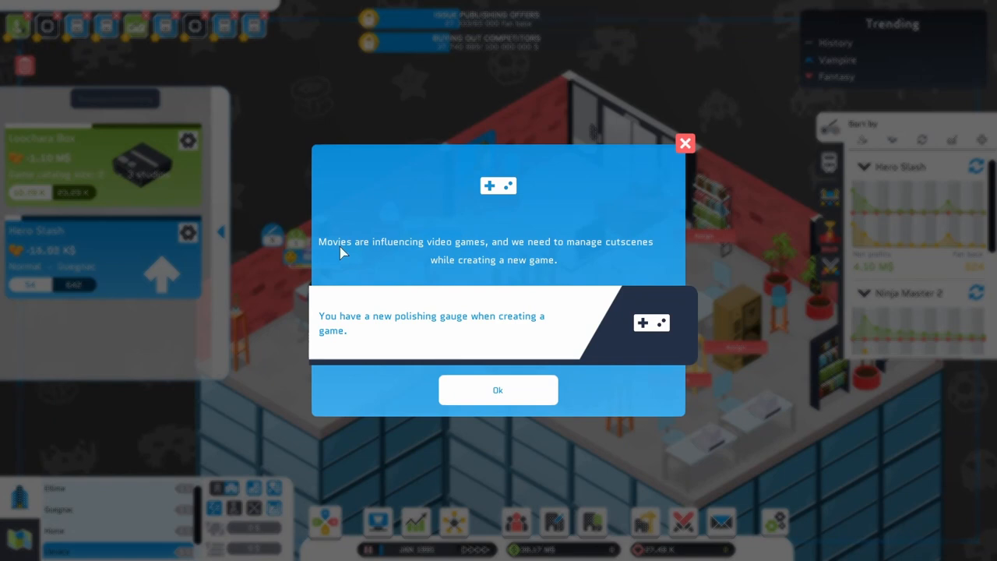
click(500, 393)
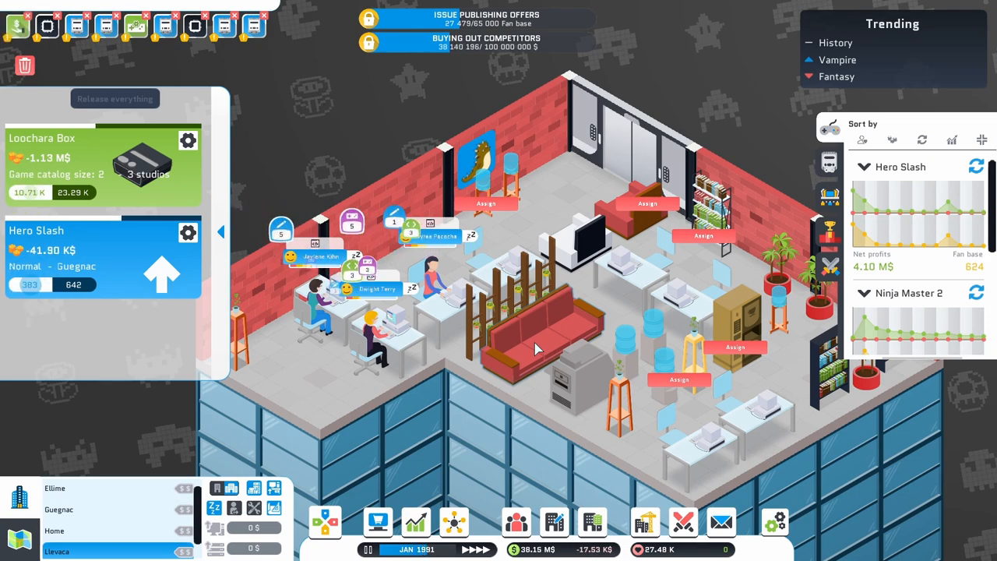
Hire developers Ciara Bruen and Teddy Schultz from the Llevaca hiring list
click(516, 521)
click(117, 112)
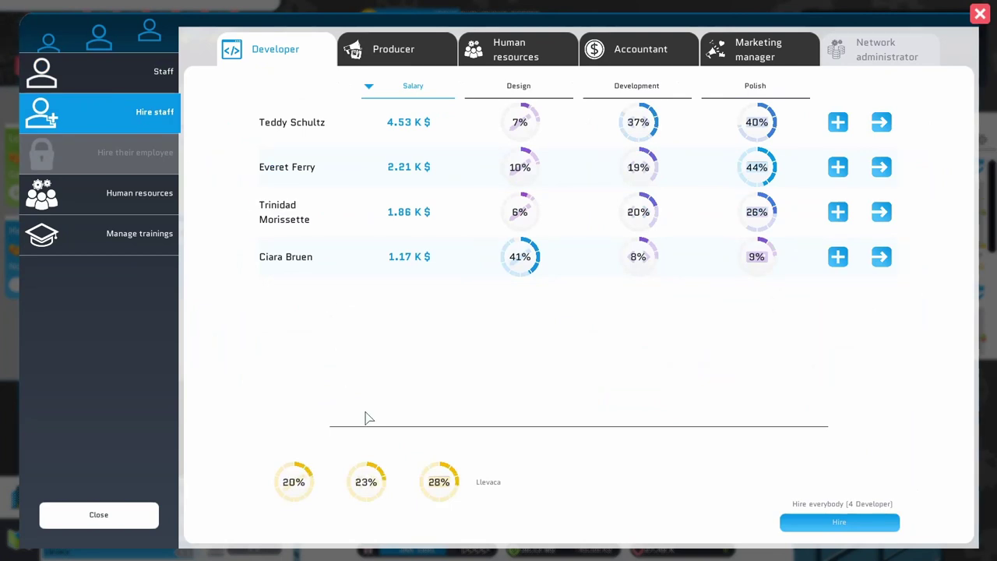
click(835, 265)
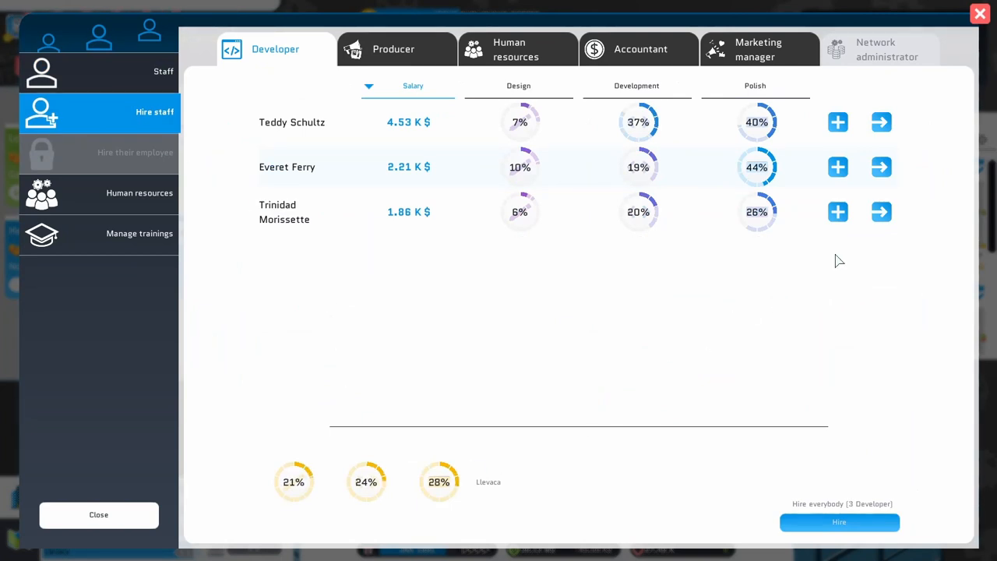
click(837, 123)
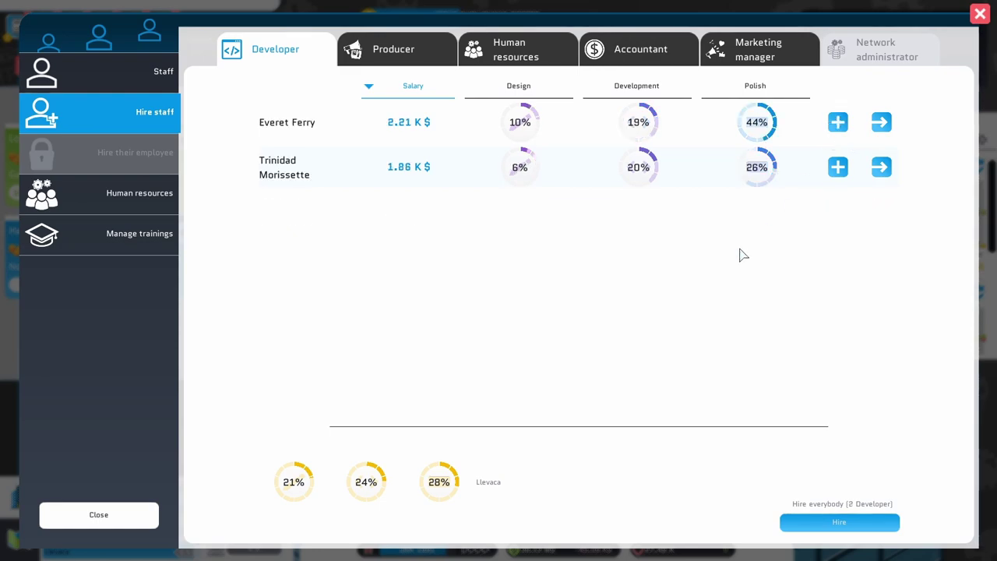
click(99, 515)
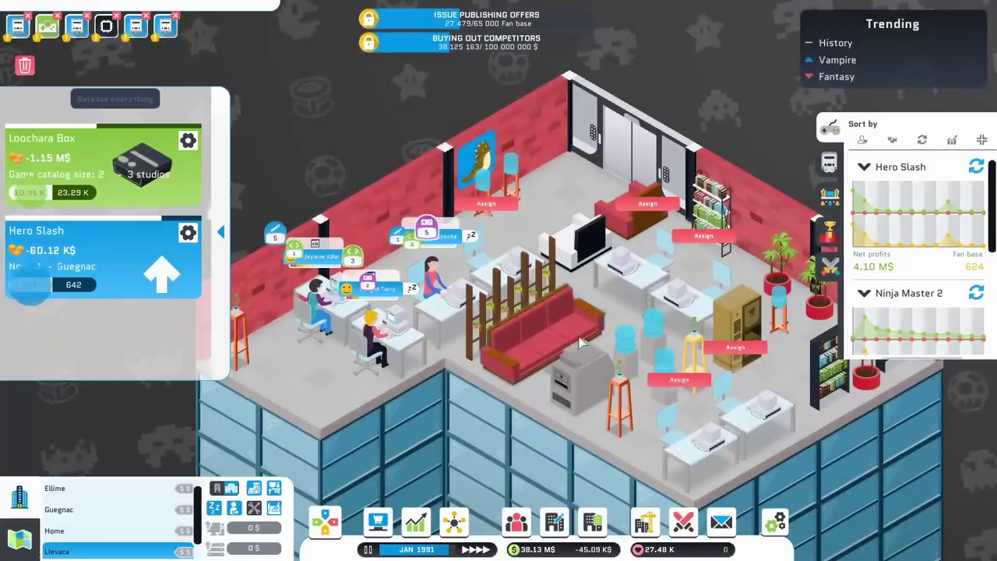
click(498, 205)
click(835, 142)
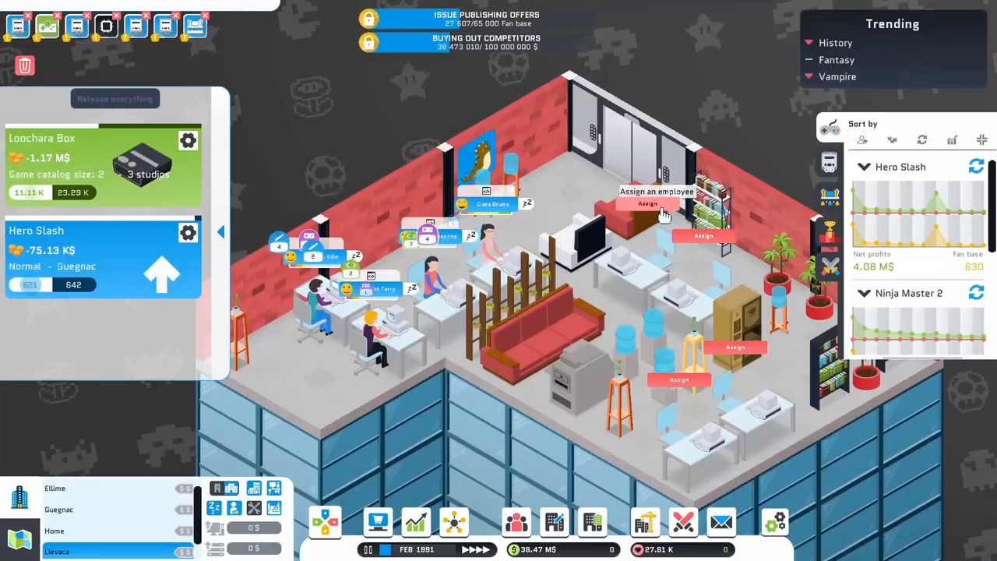
click(665, 218)
click(834, 141)
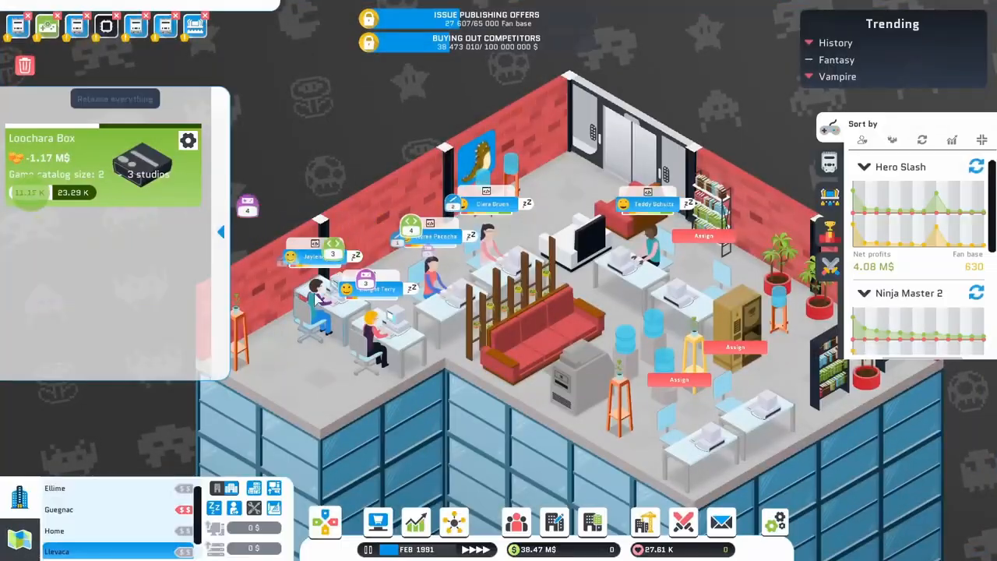
Launch a free Ninja Master 2 update with every feature selected
click(976, 292)
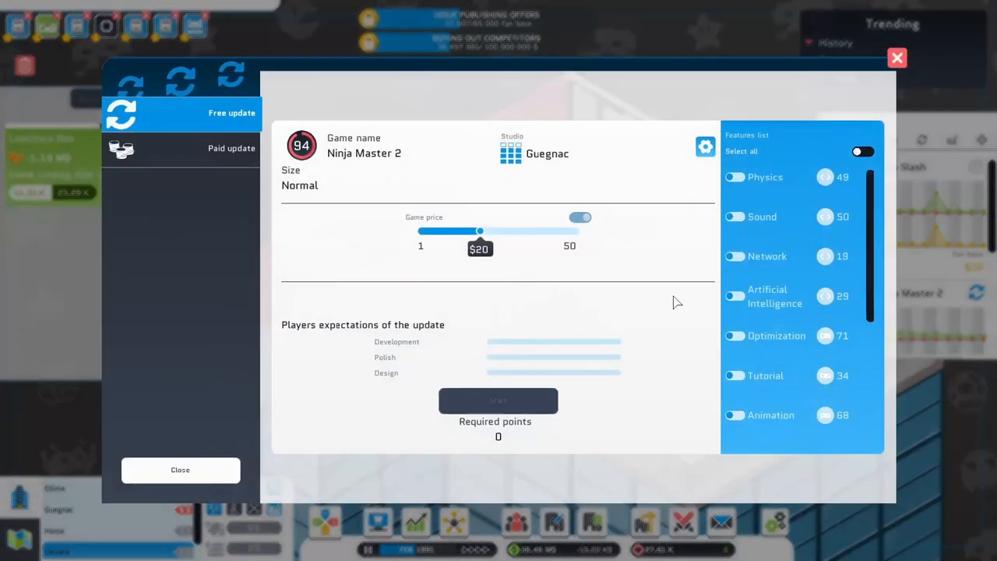
click(864, 152)
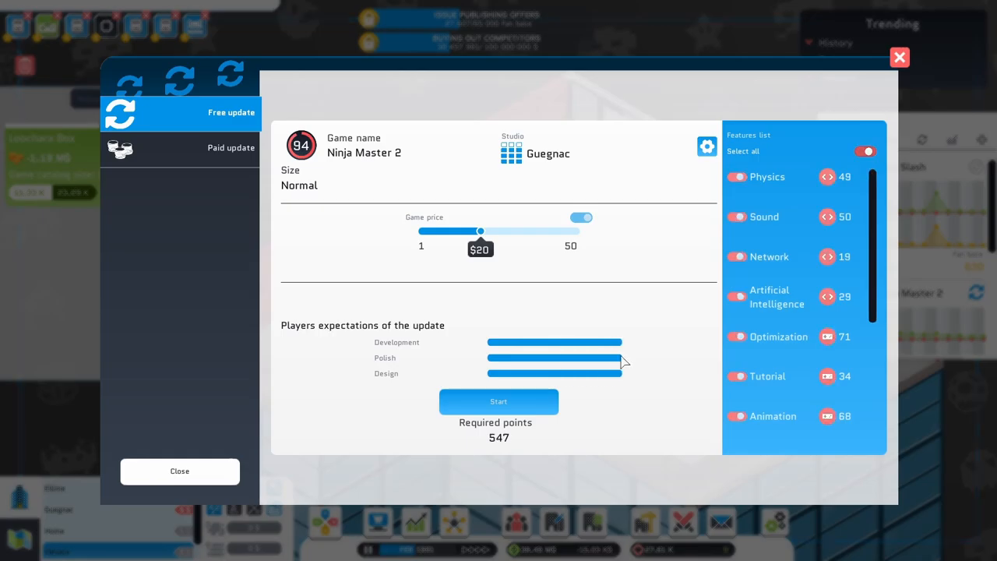
click(523, 402)
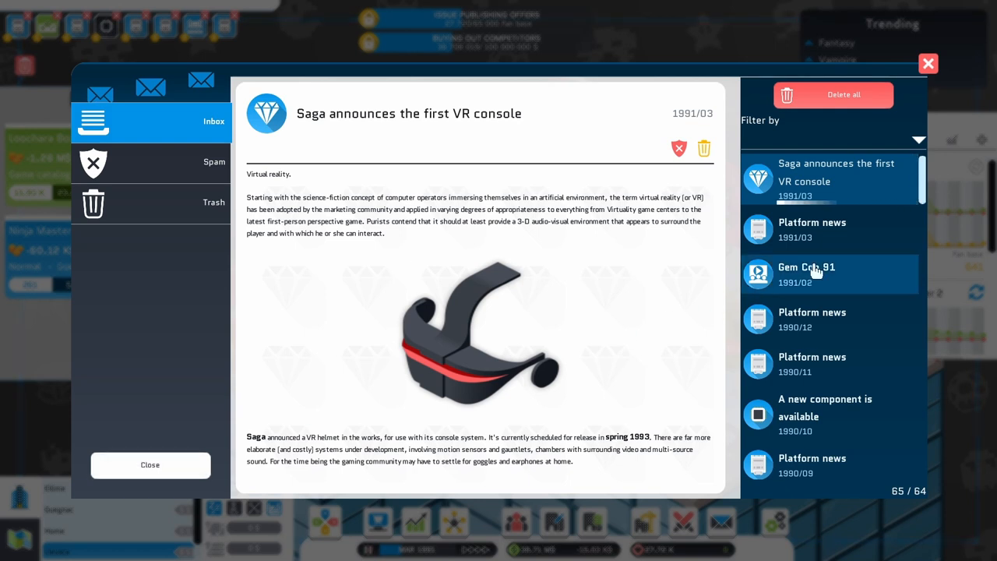
Read the 1991/03 Linux Kernel 1.0 platform news and leave the inbox
click(841, 233)
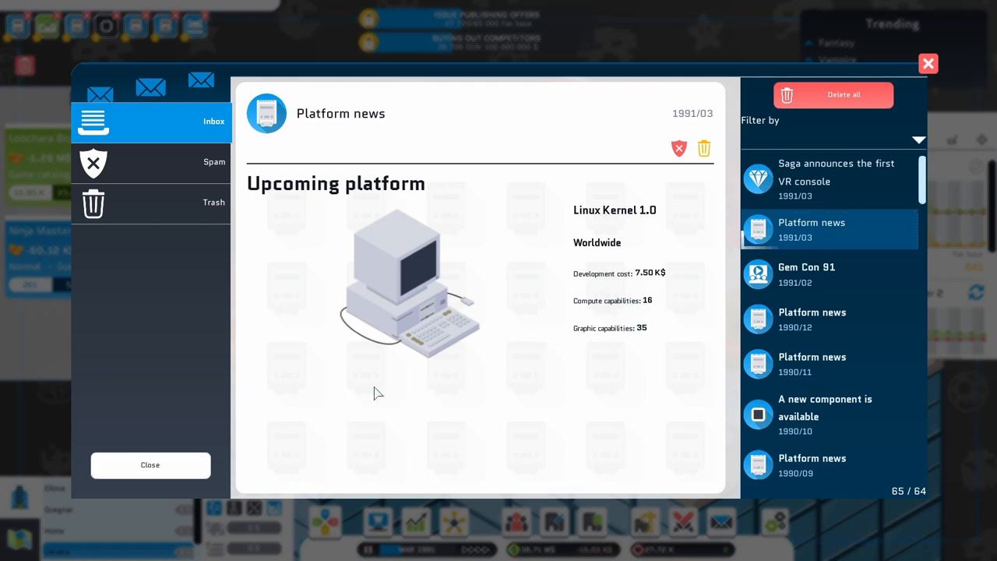
click(140, 467)
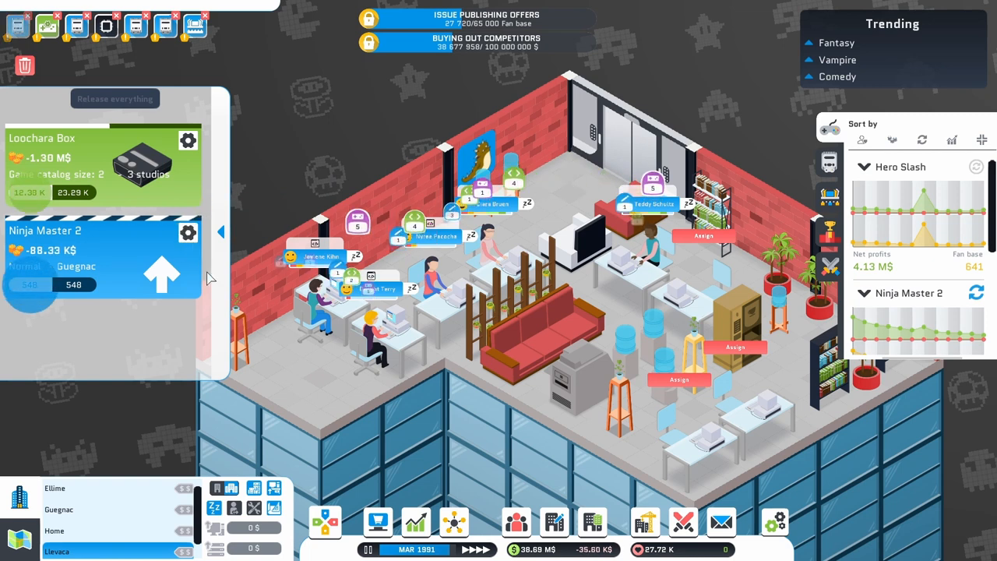
Release the Ninja Master 2 update and launch an all-features free update of Valhalla vs Olympus 4
click(161, 273)
scroll(959, 287, down, 2)
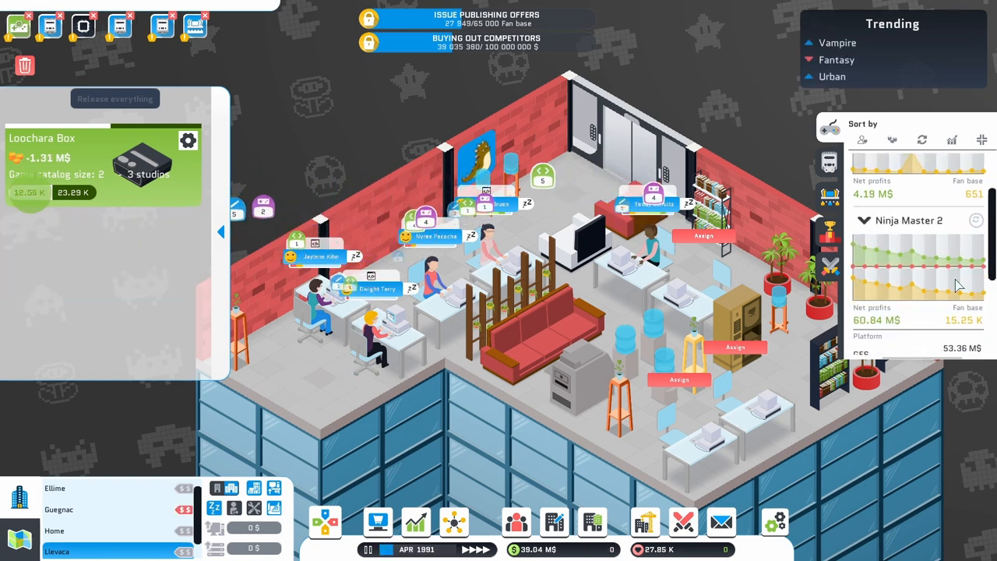
scroll(959, 287, down, 2)
click(976, 243)
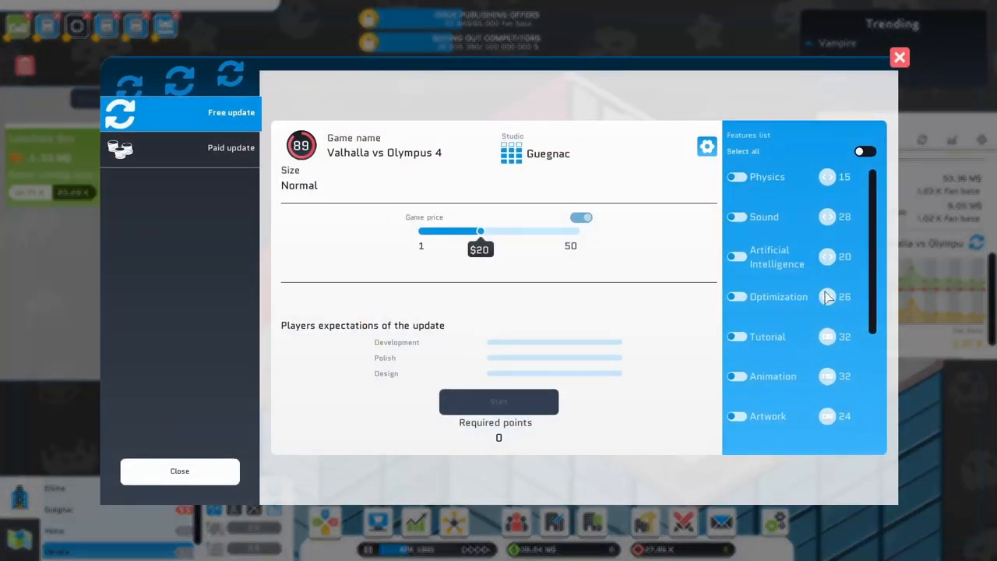
click(872, 158)
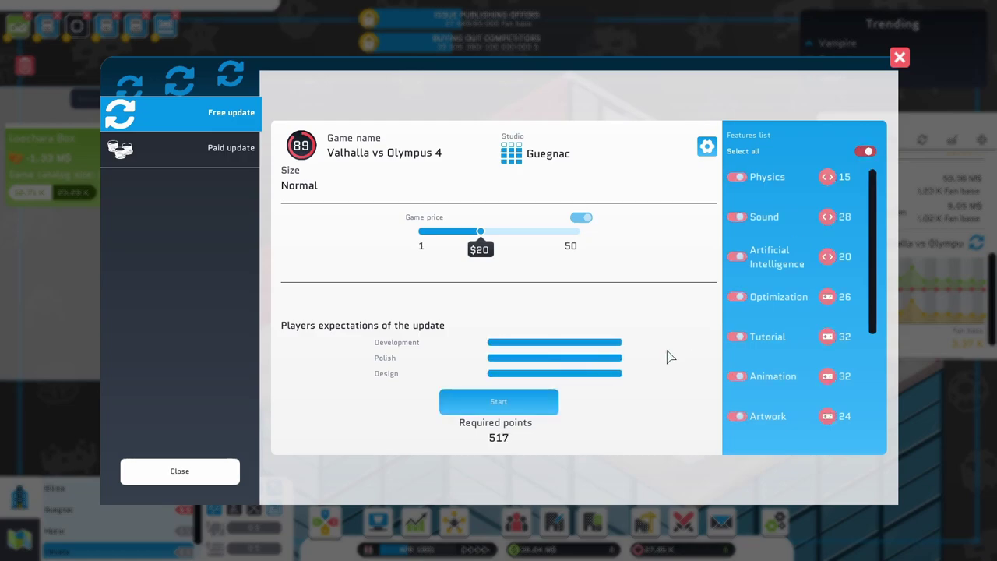
click(505, 403)
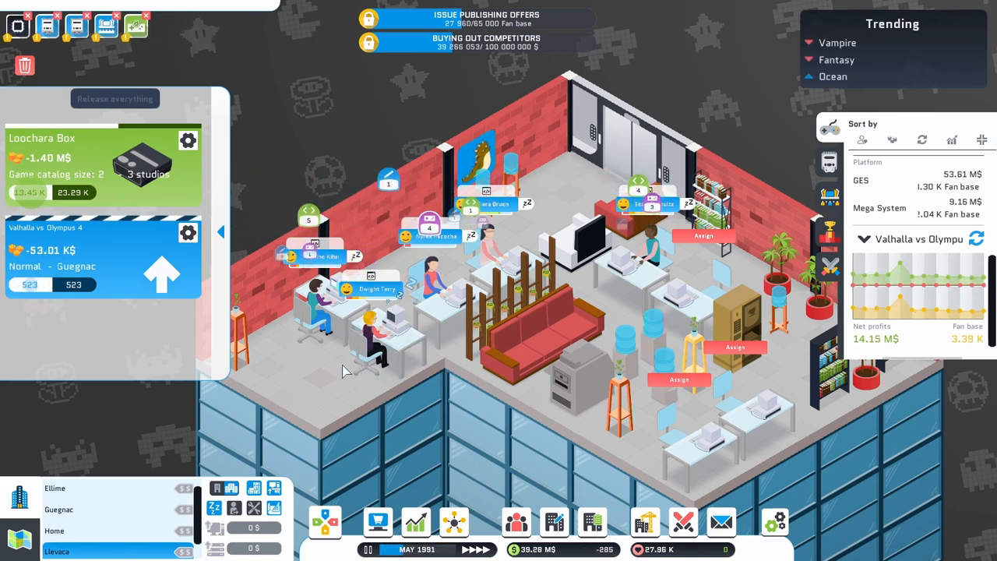
Switch to the Guegnac studio and browse its available publishing contracts
click(66, 512)
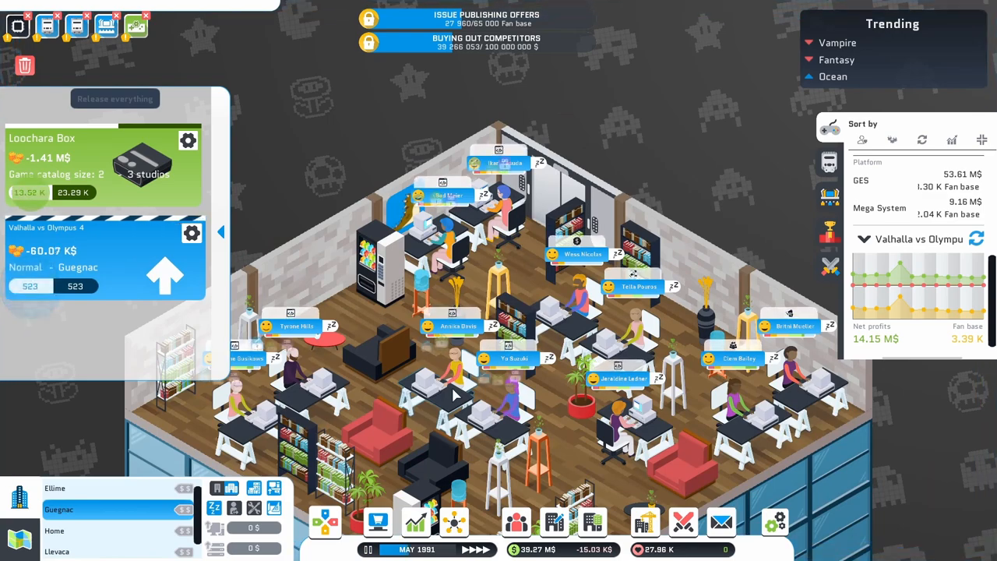
click(329, 523)
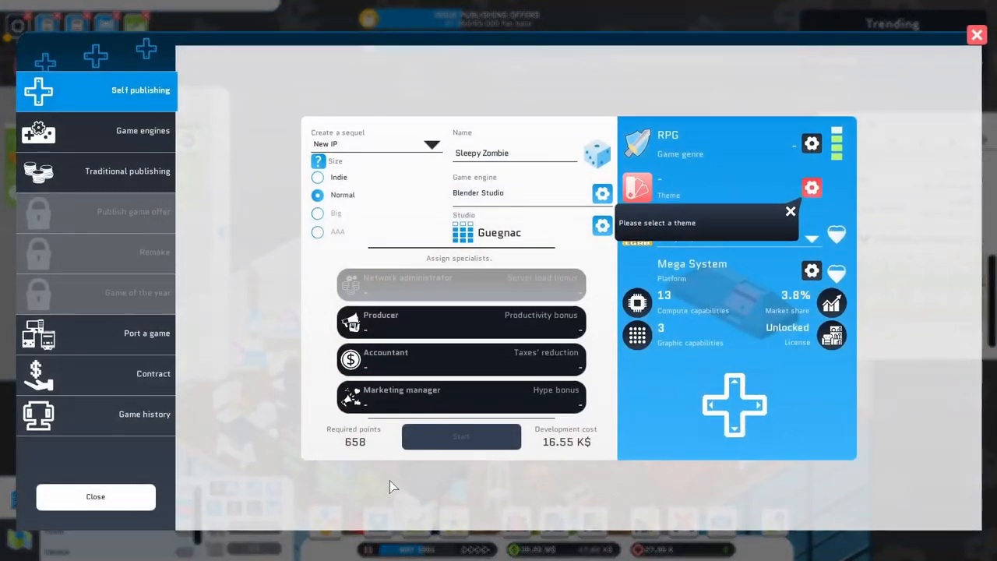
click(119, 376)
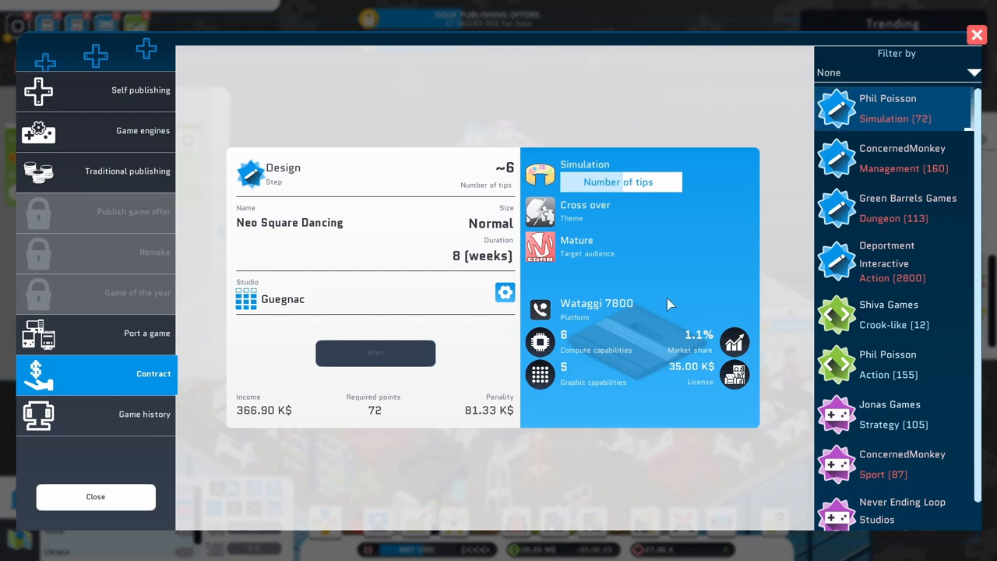
scroll(910, 211, down, 1)
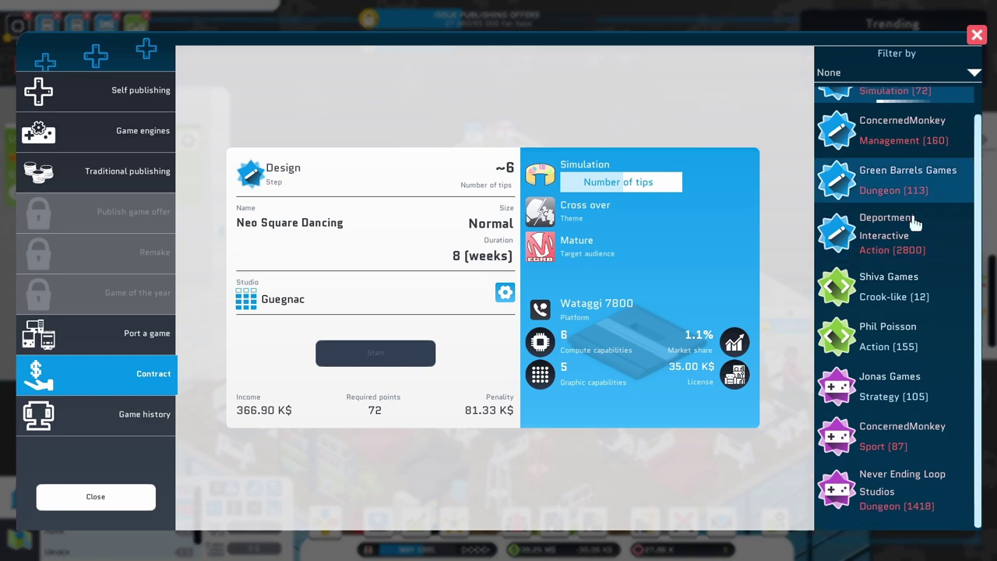
Choose the Neo Square Dancing Simulation (72) contract and contact Wataggi about the Wataggi 7800 license
click(877, 302)
click(888, 100)
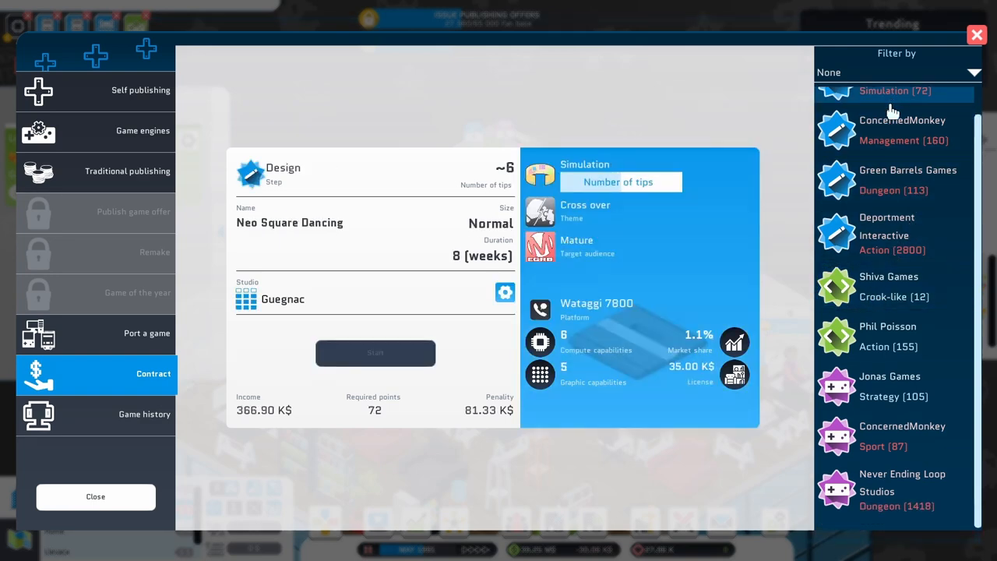
click(540, 310)
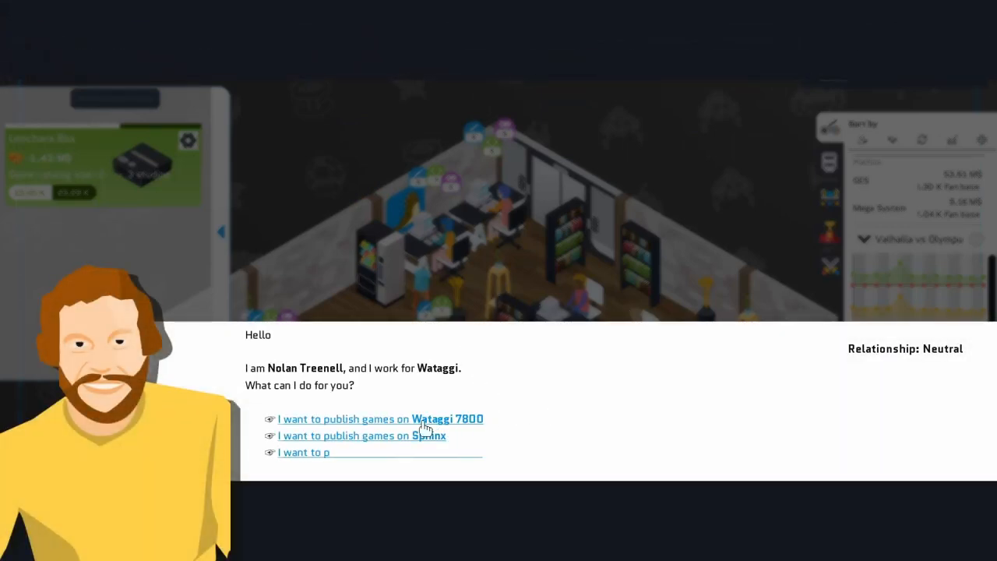
Offer Wataggi a 140 000 $ cheque for a Wataggi 7800 publishing license and end the talks
click(473, 421)
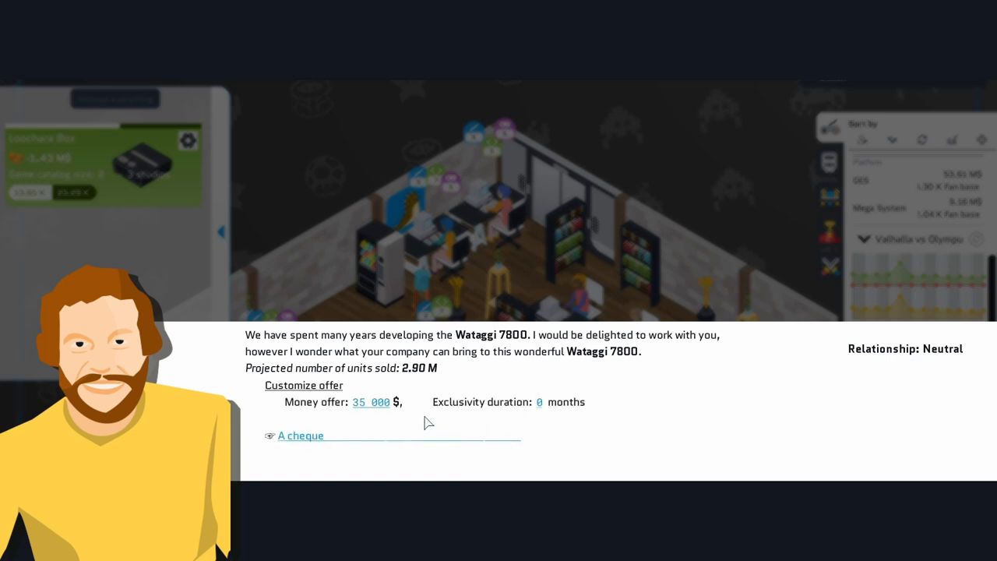
click(378, 407)
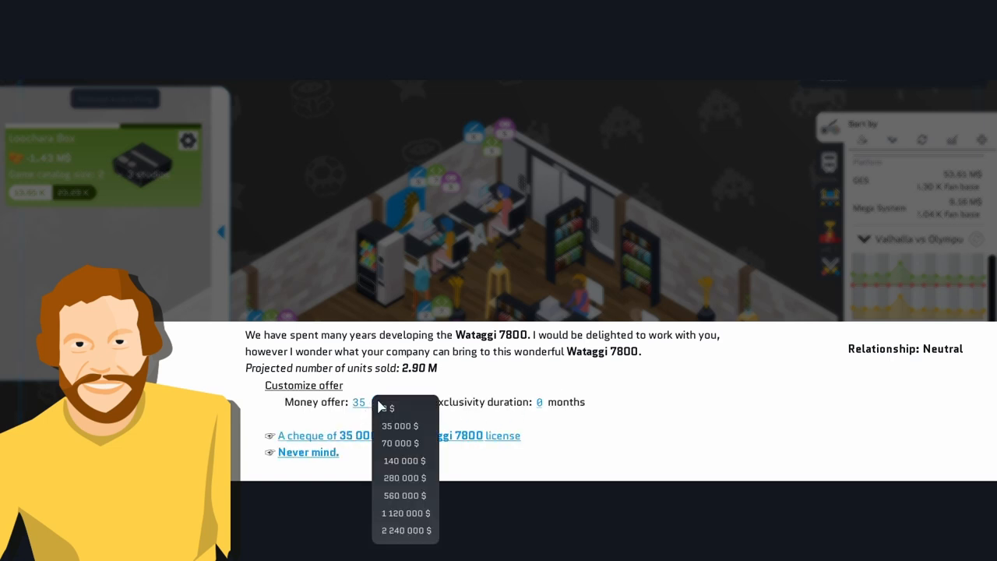
click(403, 460)
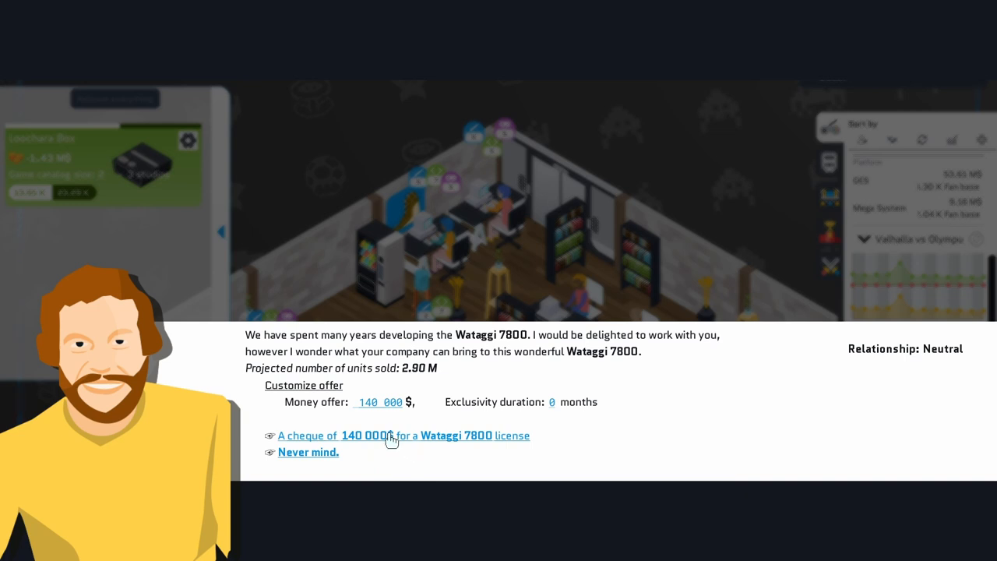
click(393, 435)
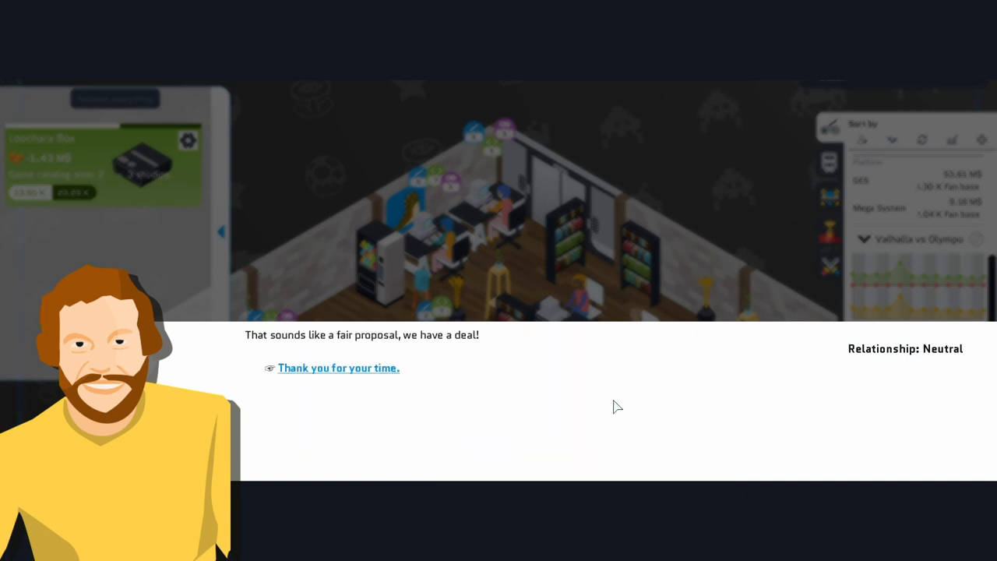
click(359, 369)
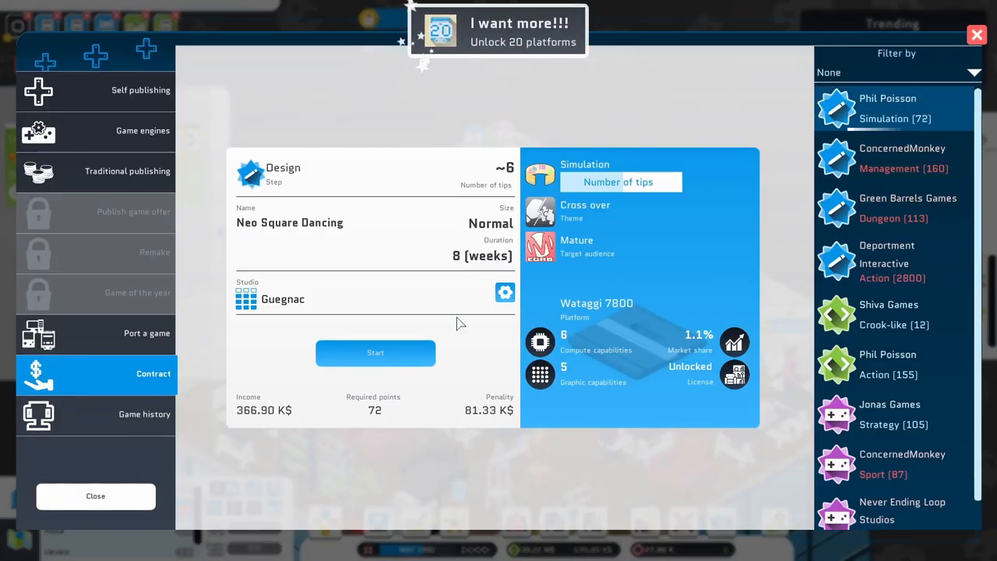
Start the Neo Square Dancing contract and dismiss its 72/72 design progress report
click(377, 354)
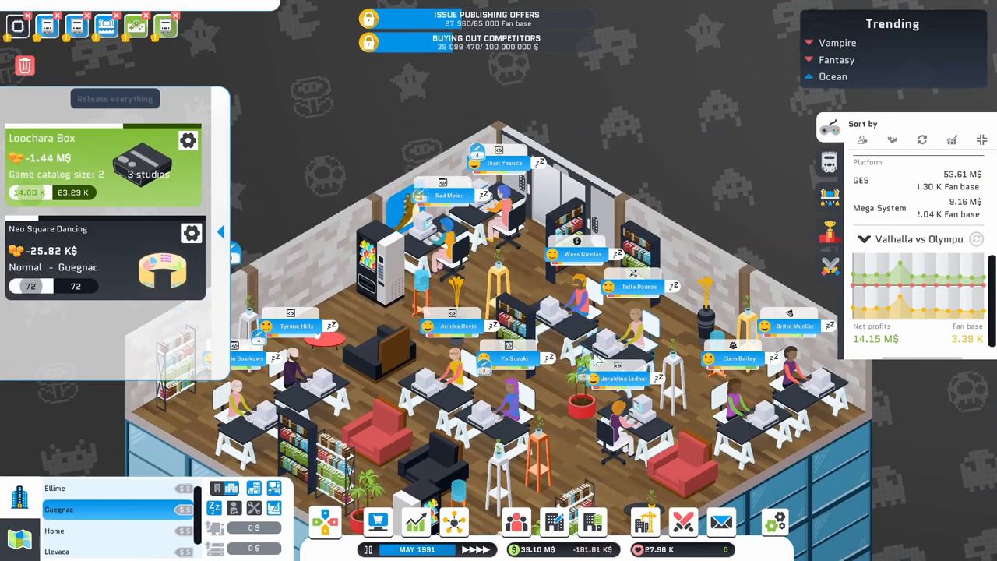
click(594, 352)
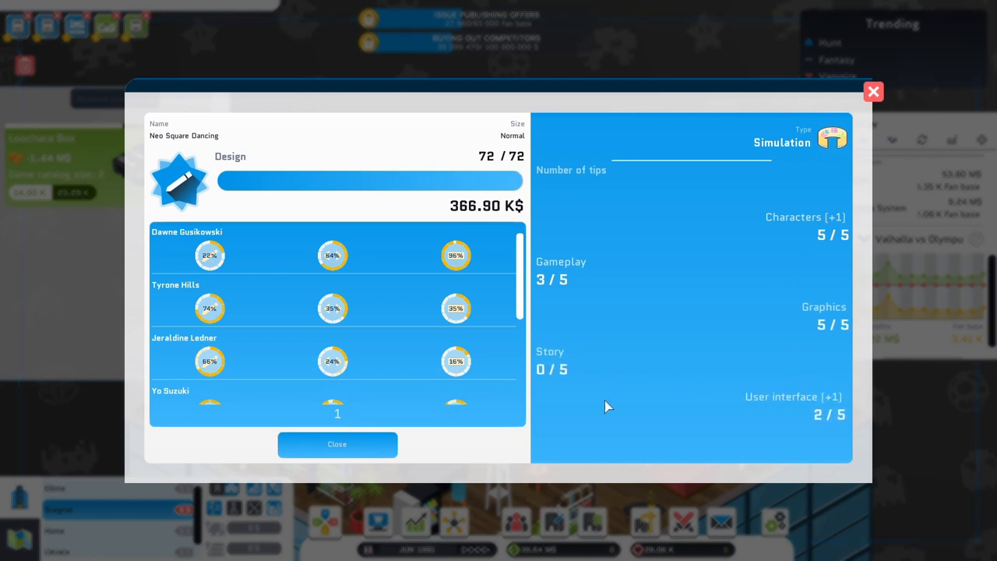
click(347, 444)
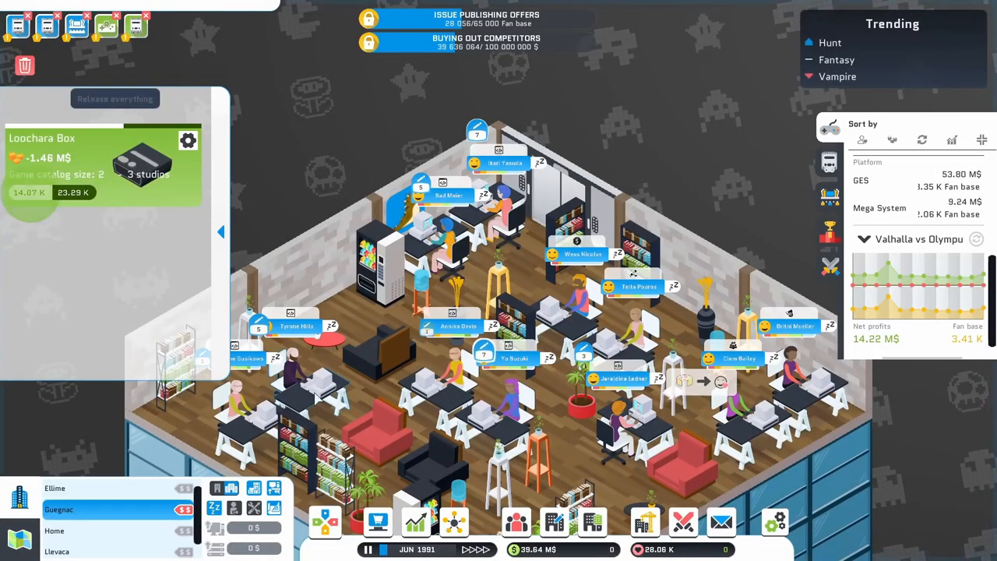
Add Guegnac to the Loochara Box producing studios and confirm, reaching four studios
click(186, 148)
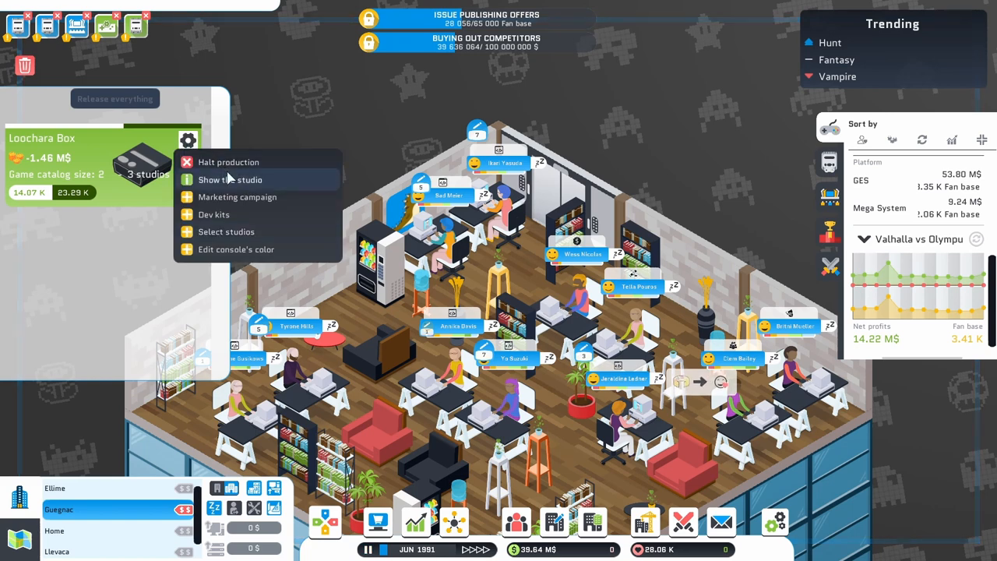
click(225, 234)
click(211, 244)
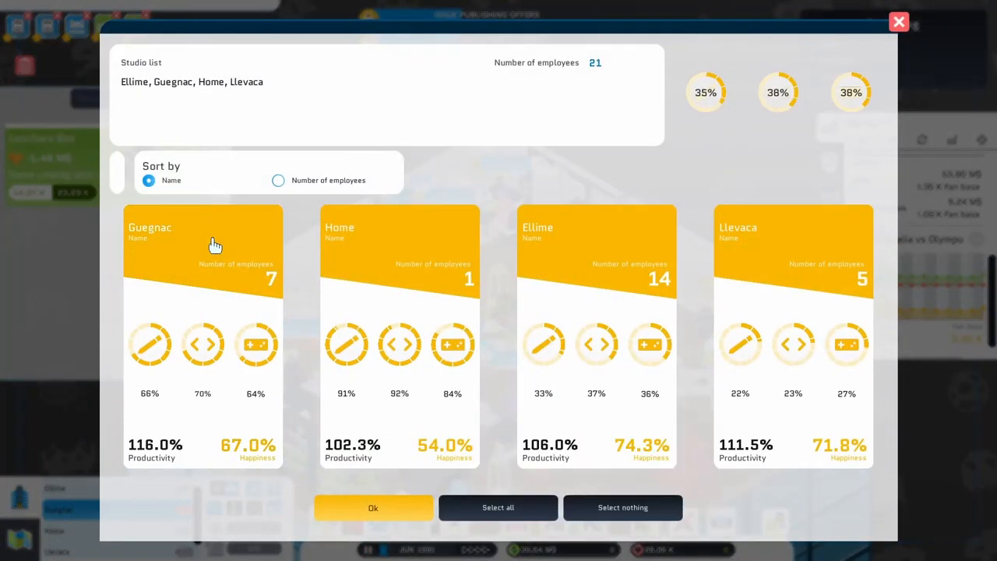
click(375, 508)
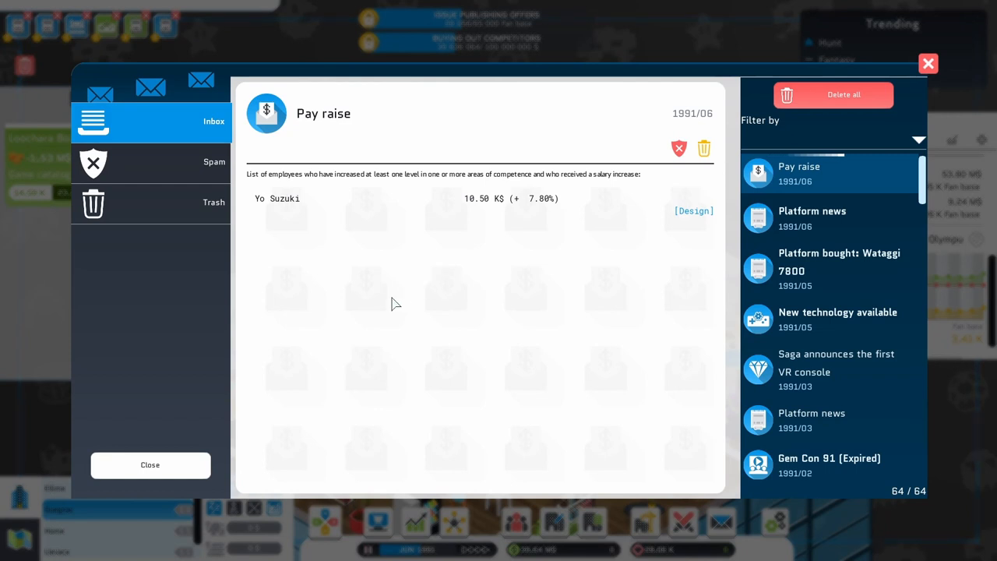
Read the June 1991 Platform news message and close the mailbox
click(802, 220)
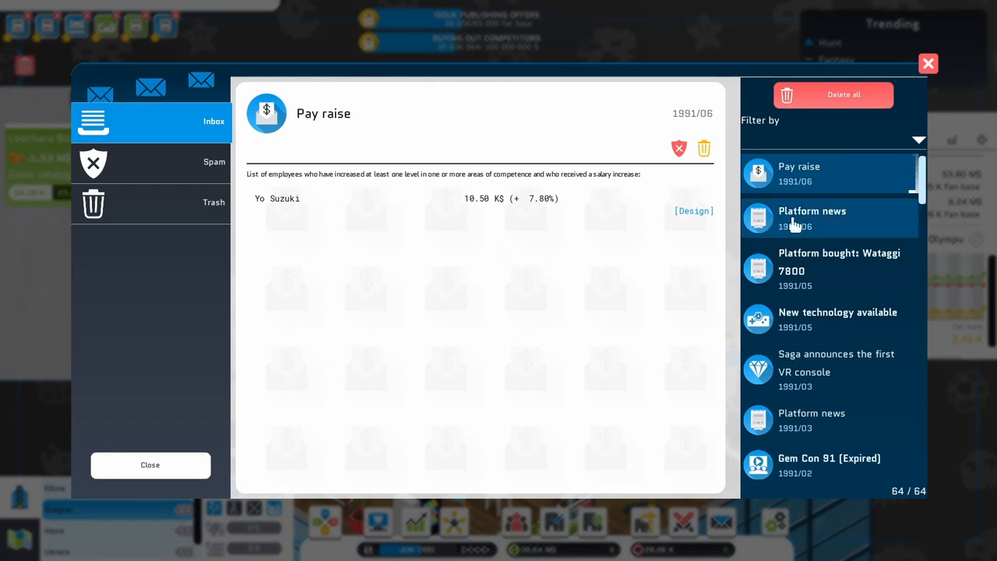
scroll(584, 215, down, 2)
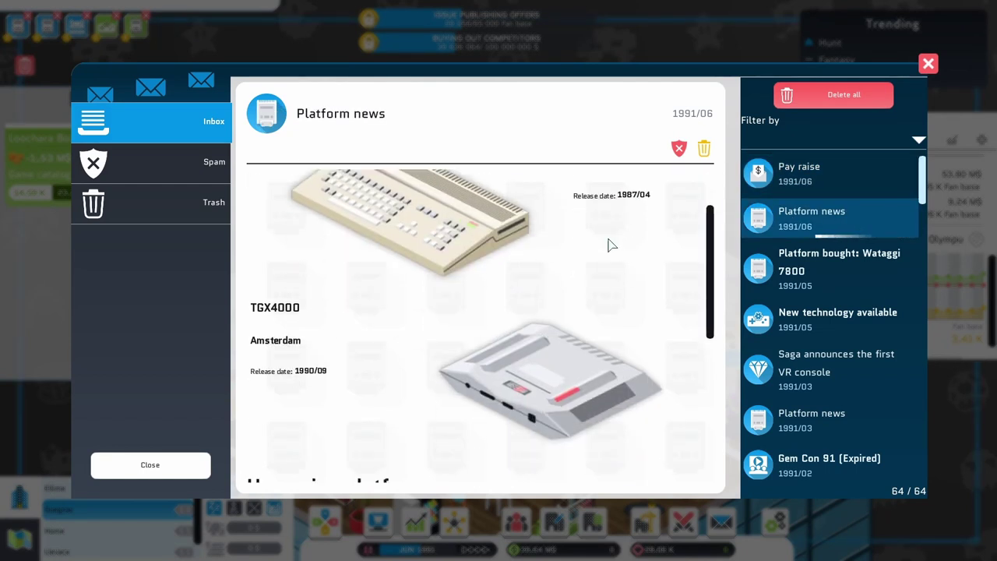
click(184, 464)
Bring up the Loochara Box marketing campaign and assign Guegnac's idle marketing manager
click(192, 141)
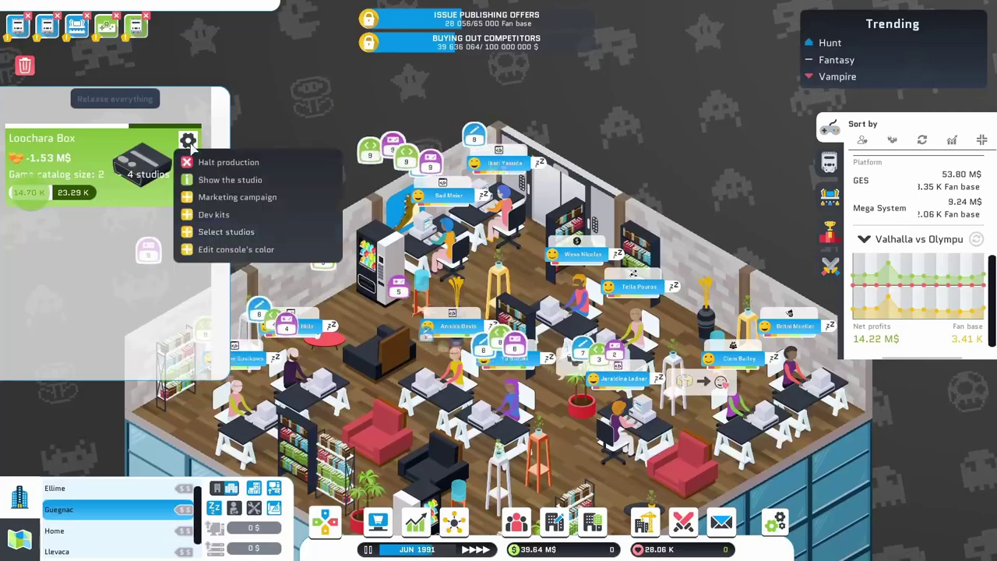
click(237, 194)
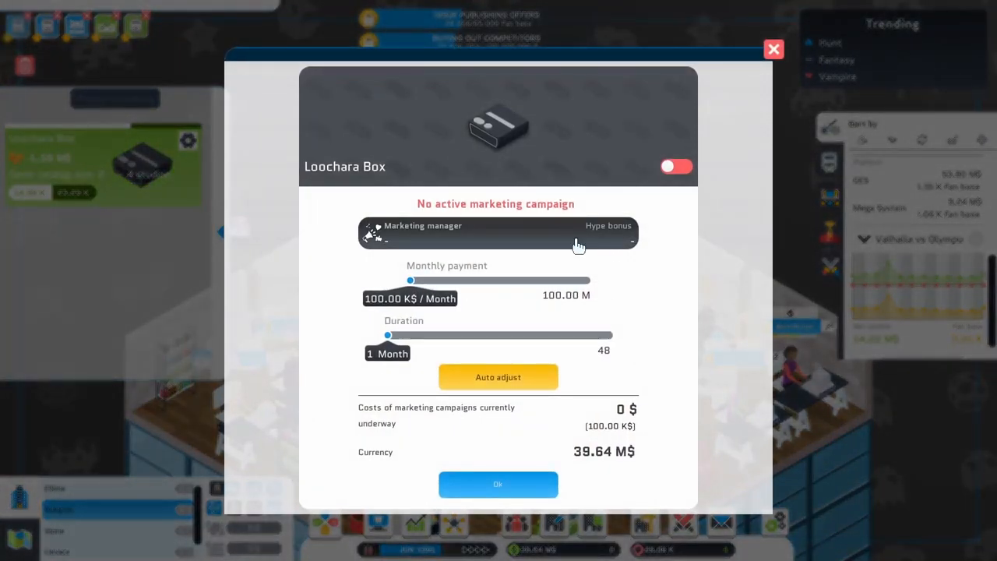
click(573, 241)
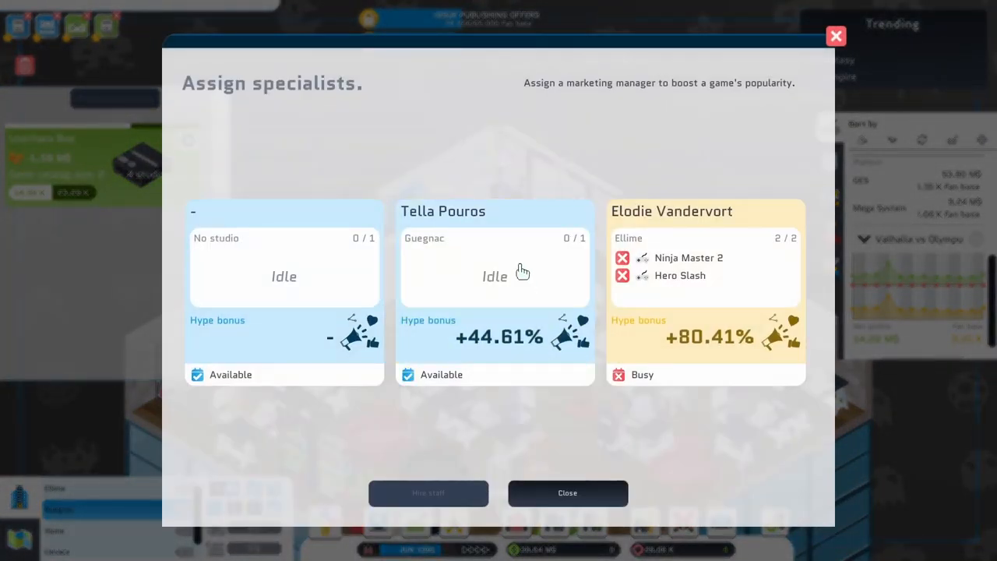
click(522, 271)
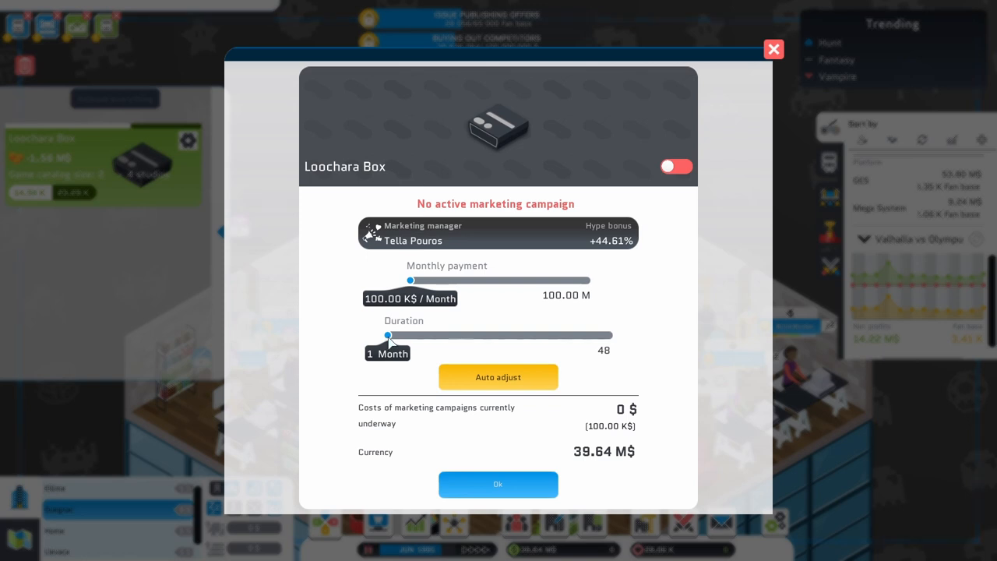
Auto-adjust the campaign to 3.30 M$ per month for 12 months and confirm it
click(471, 378)
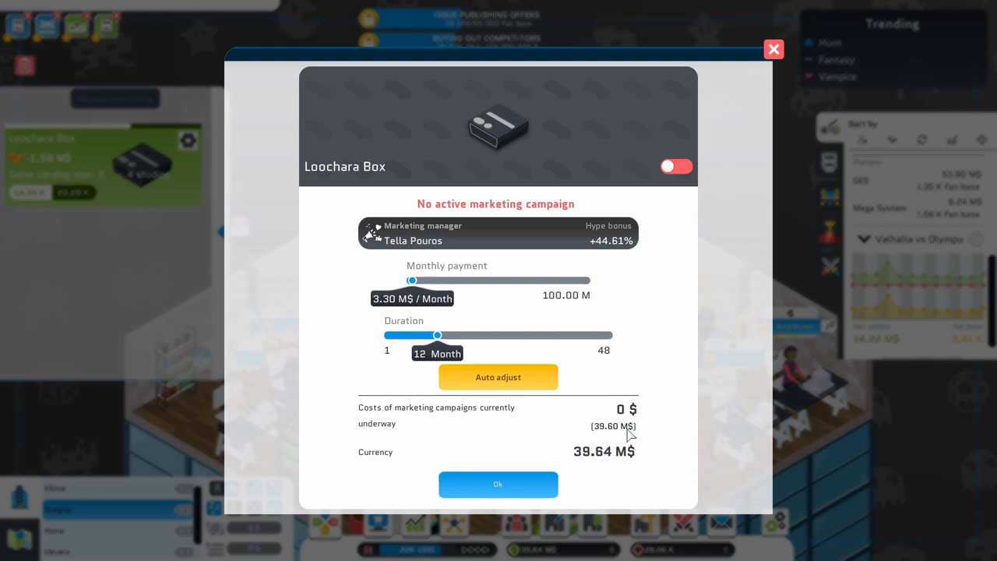
click(774, 52)
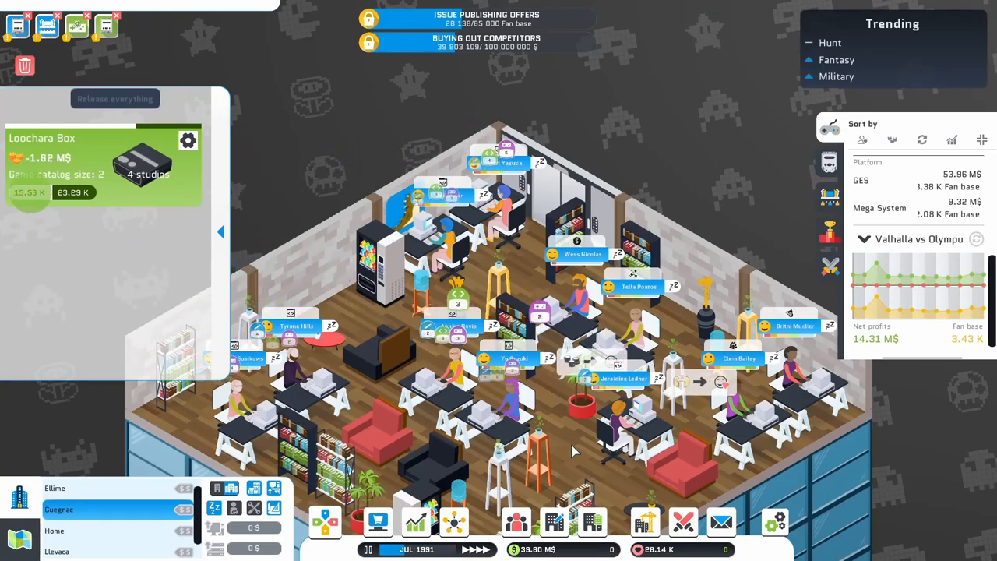
click(188, 141)
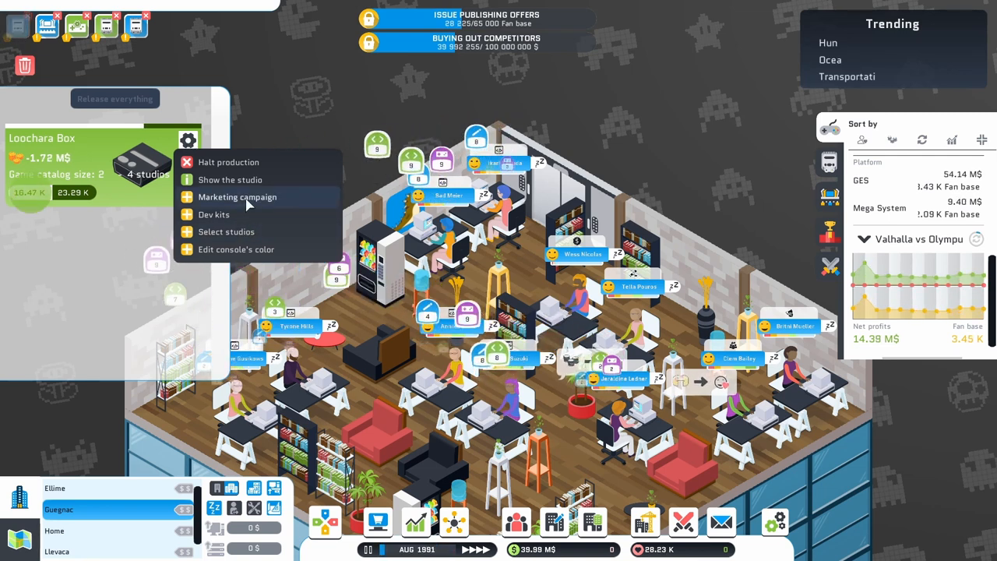
Review the Loochara Box dev kits overview and close it
click(214, 215)
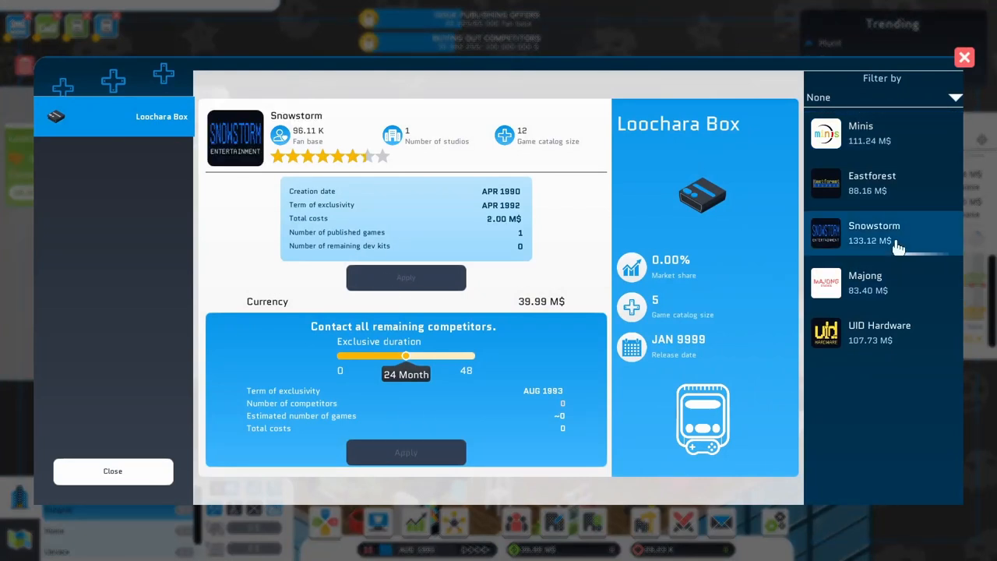
click(163, 471)
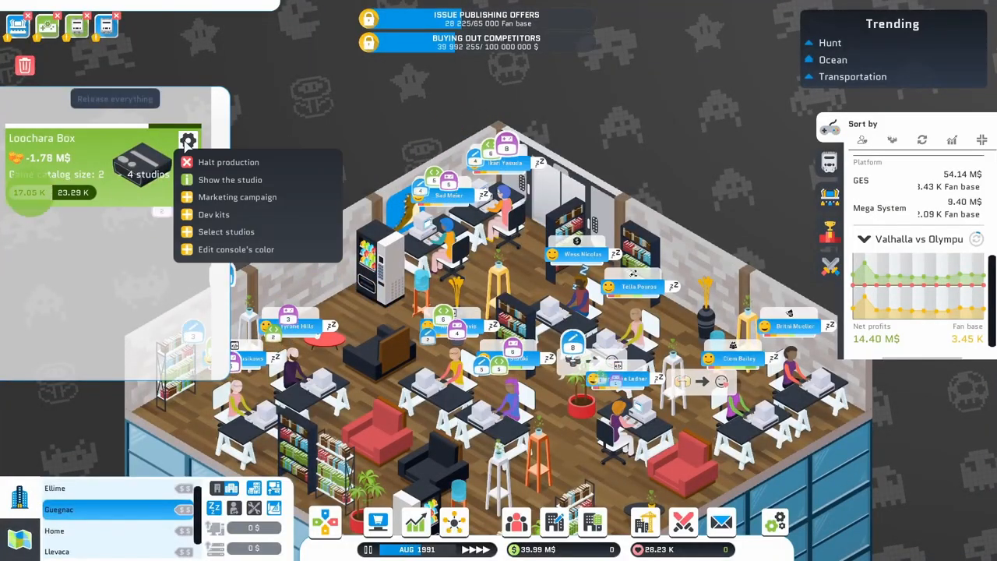
Auto-adjust the Loochara Box campaign to 3.30 M$ monthly for 12 months and confirm it starting at release
click(248, 198)
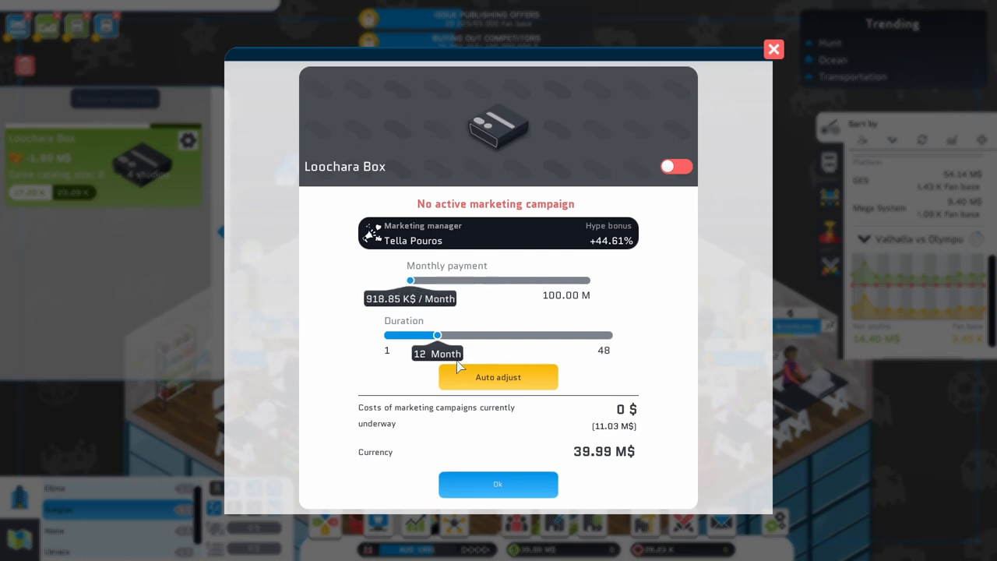
click(471, 385)
click(481, 382)
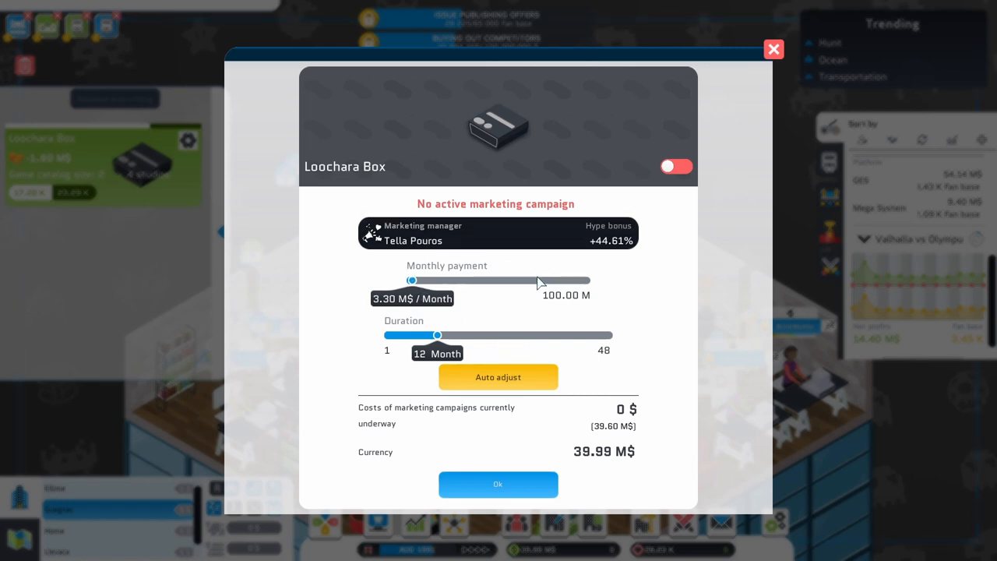
click(495, 486)
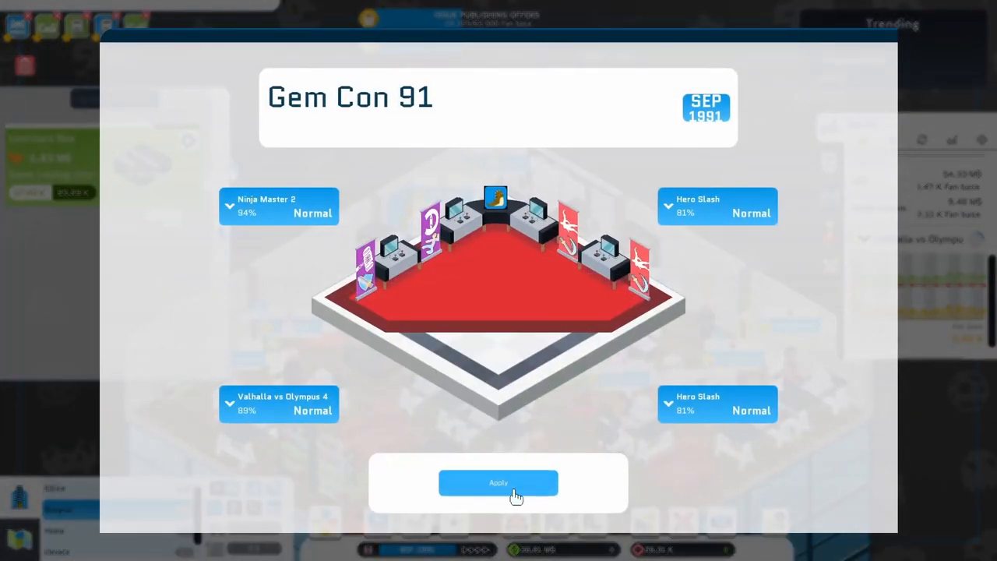
Hold Gem Con 91, drawing 15,000 visitors, and close the results
click(517, 485)
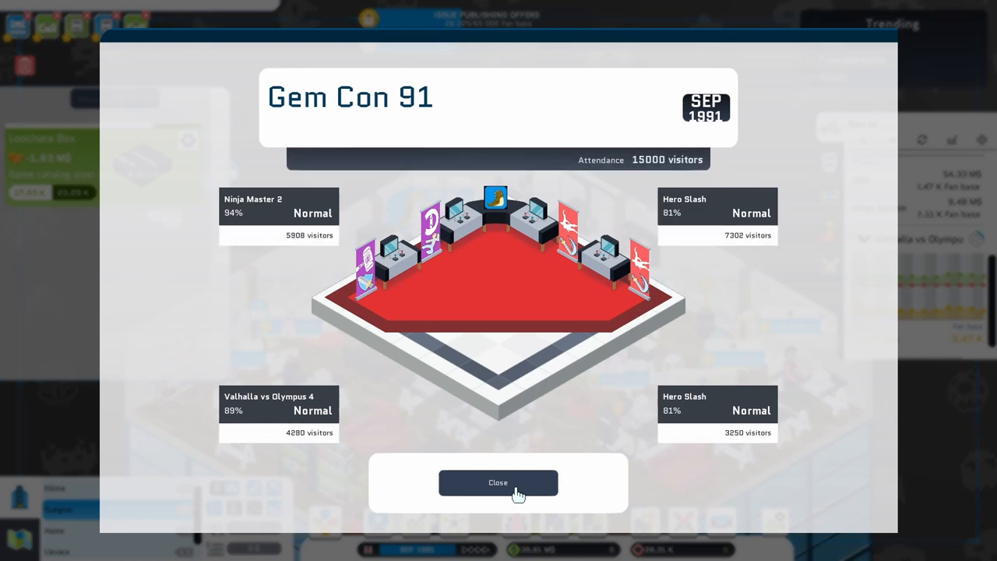
click(518, 489)
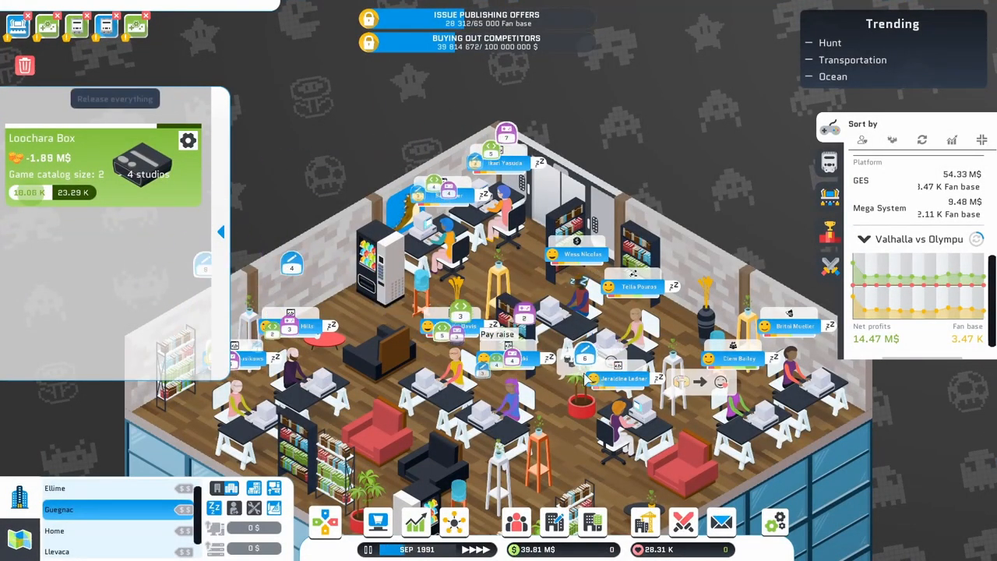
Hire applicant Aaron Ward as a developer from his mail, then switch to the city map
key(m)
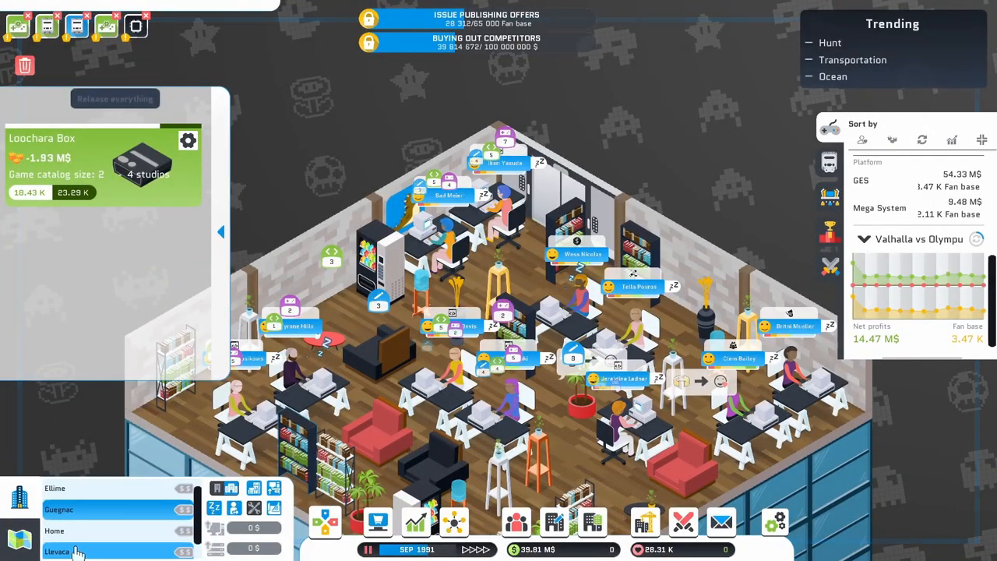
click(636, 288)
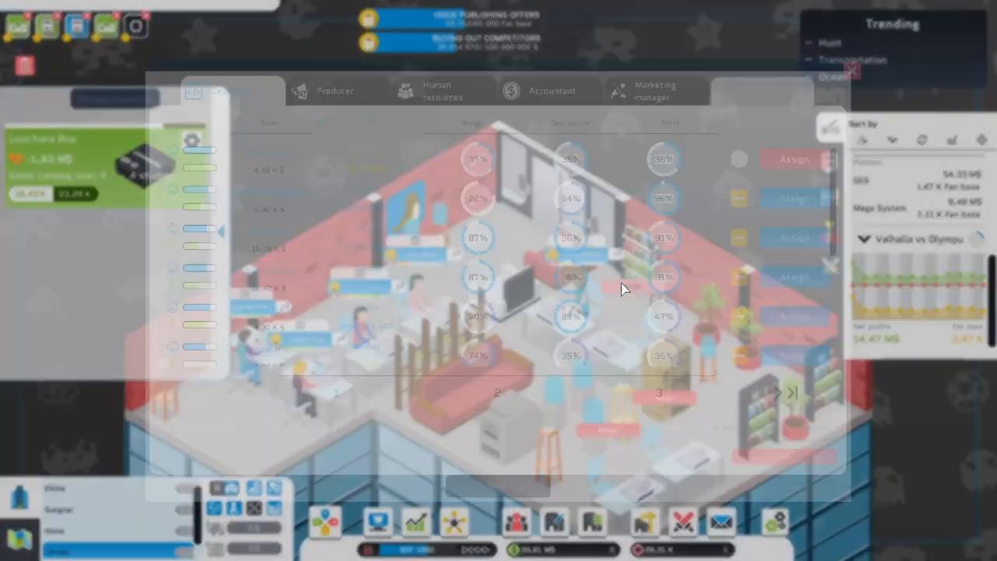
click(846, 149)
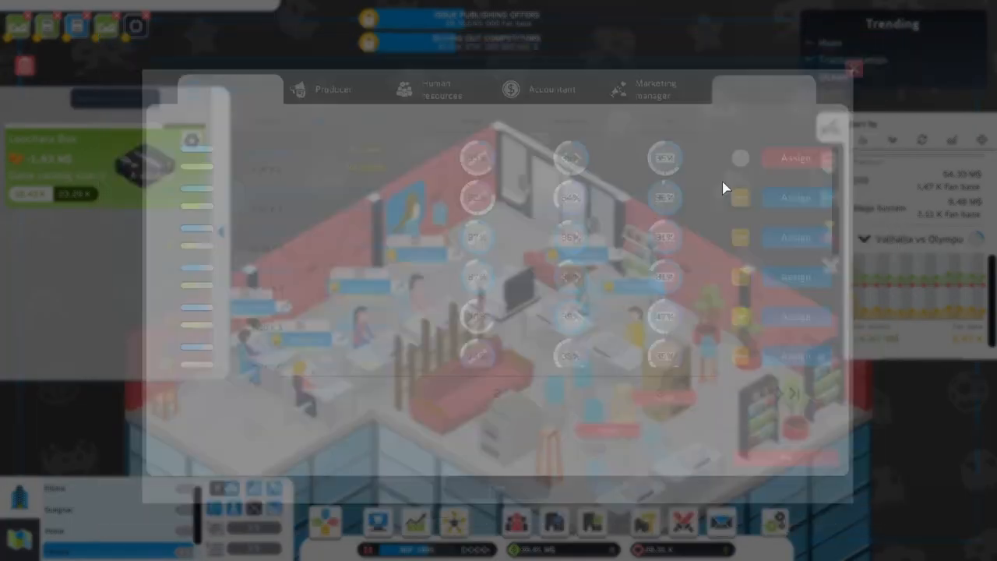
click(25, 539)
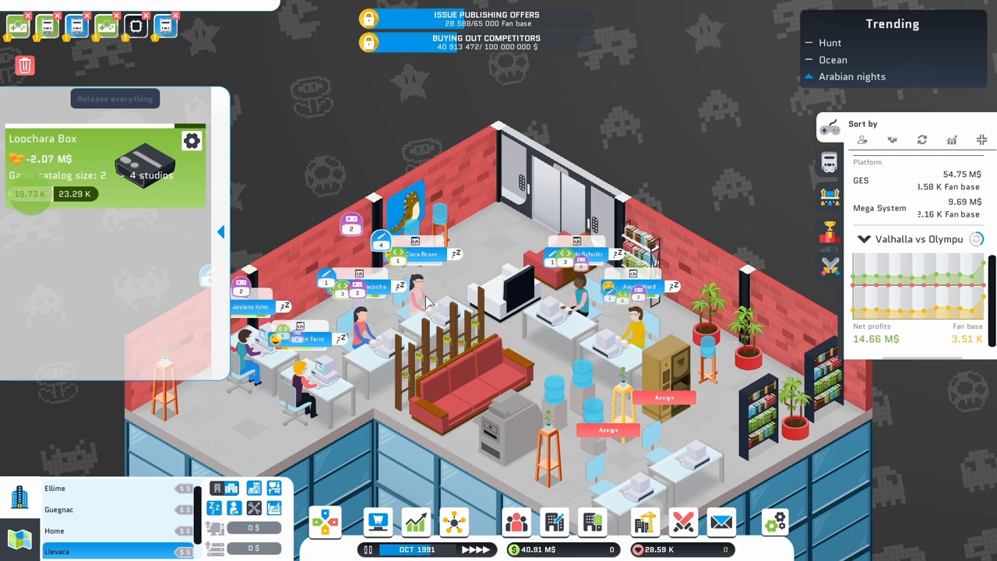
scroll(925, 286, up, 3)
scroll(924, 286, up, 2)
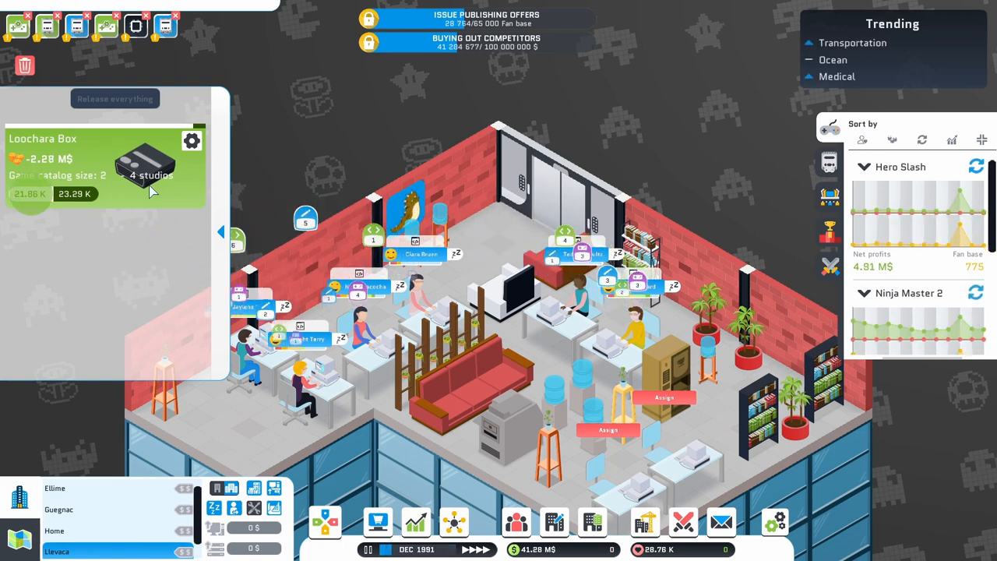
Confirm a Loochara Box marketing campaign at 3.30 M$ per month for 12 months
click(191, 141)
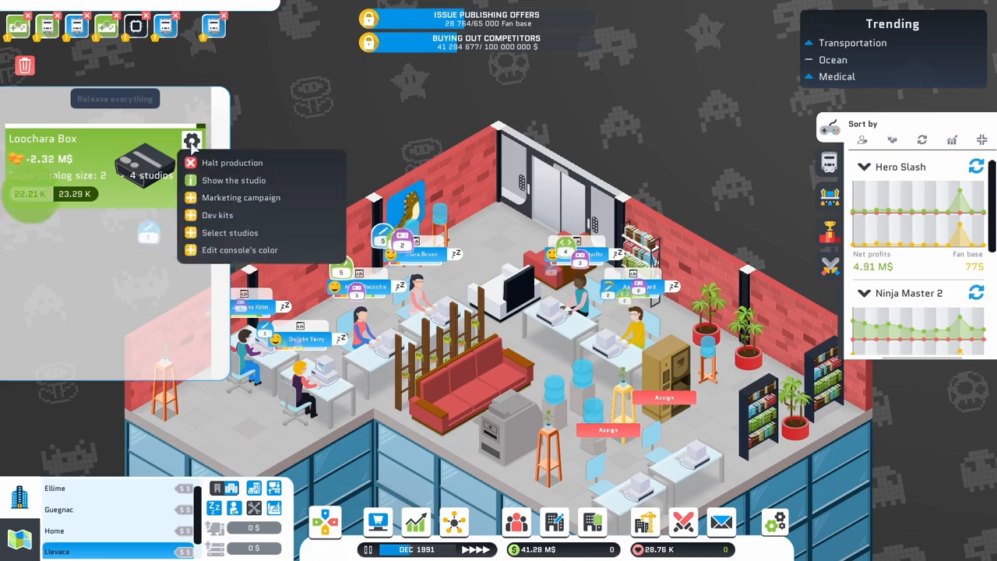
click(237, 202)
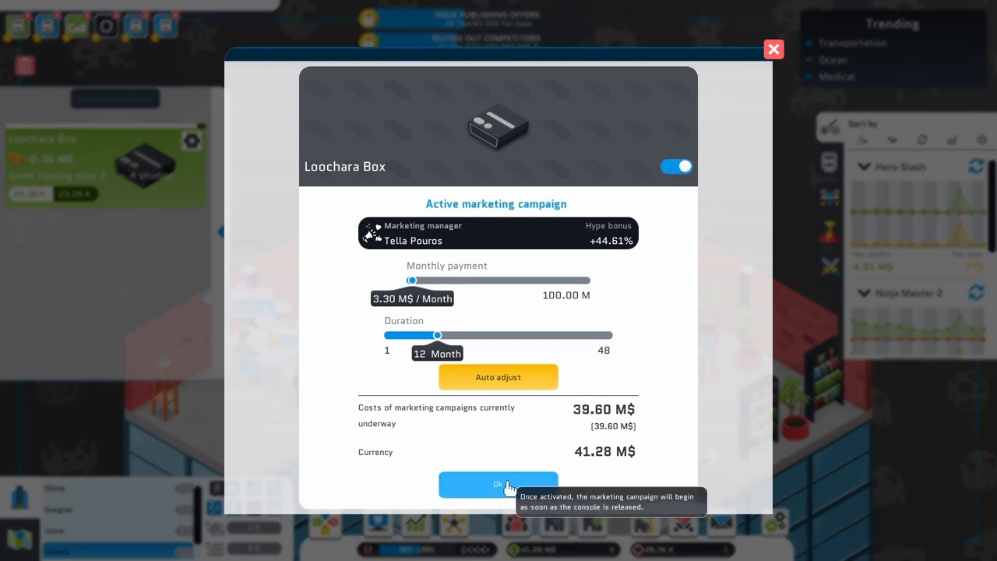
click(507, 487)
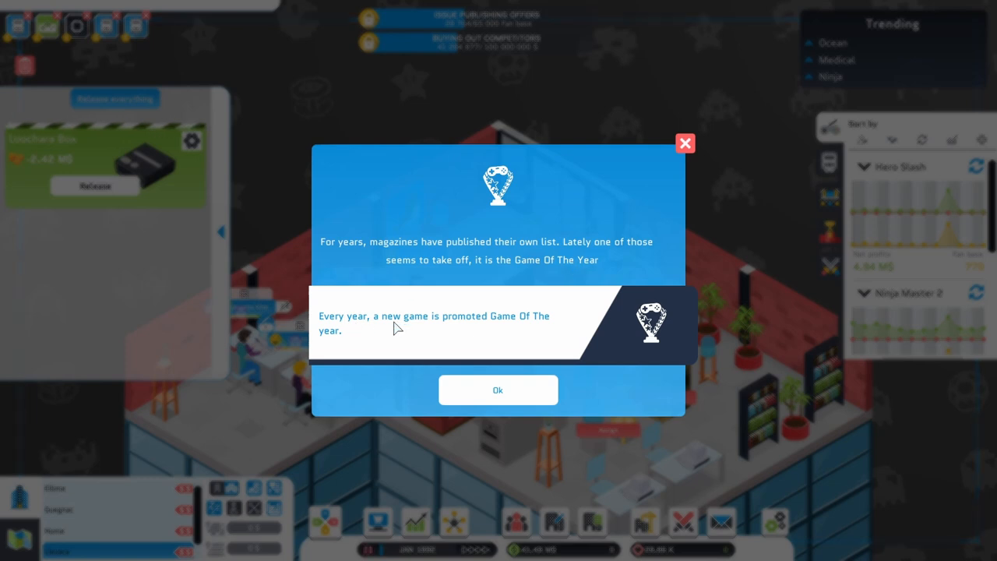
Dismiss the Game Of The Year notice and release the Loochara Box console
click(499, 391)
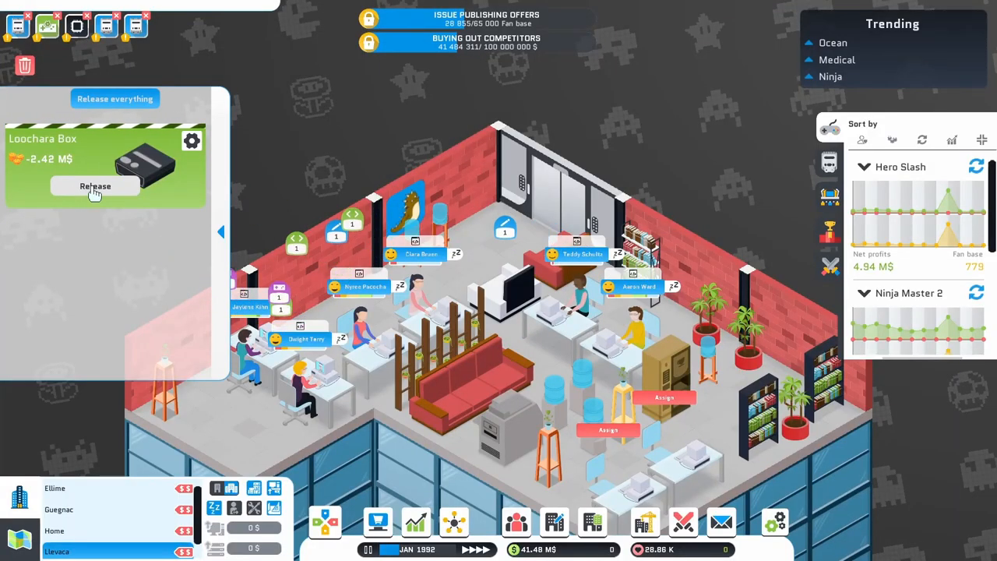
click(95, 187)
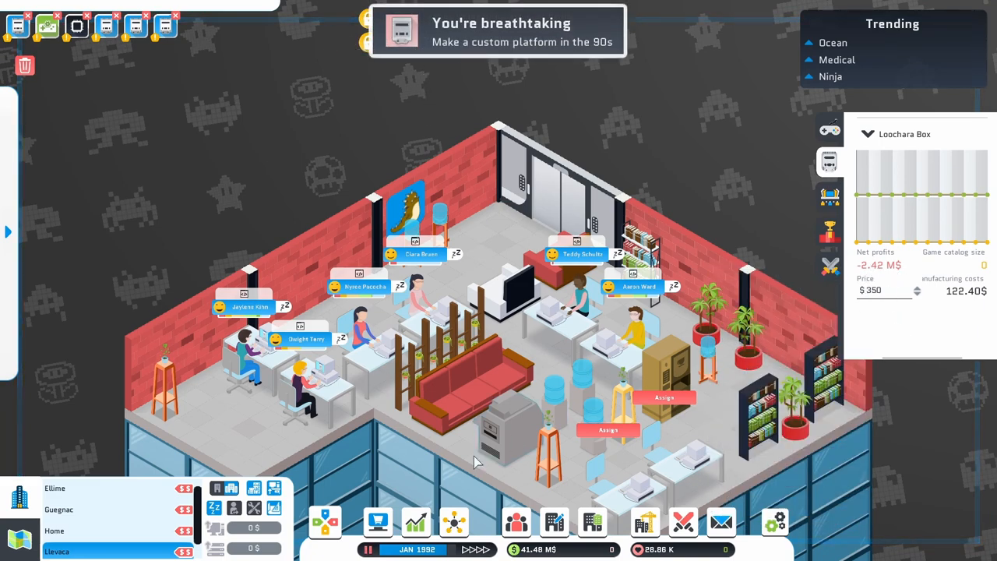
Start a new game draft and compare the Game of the year and Self publishing sections
click(311, 534)
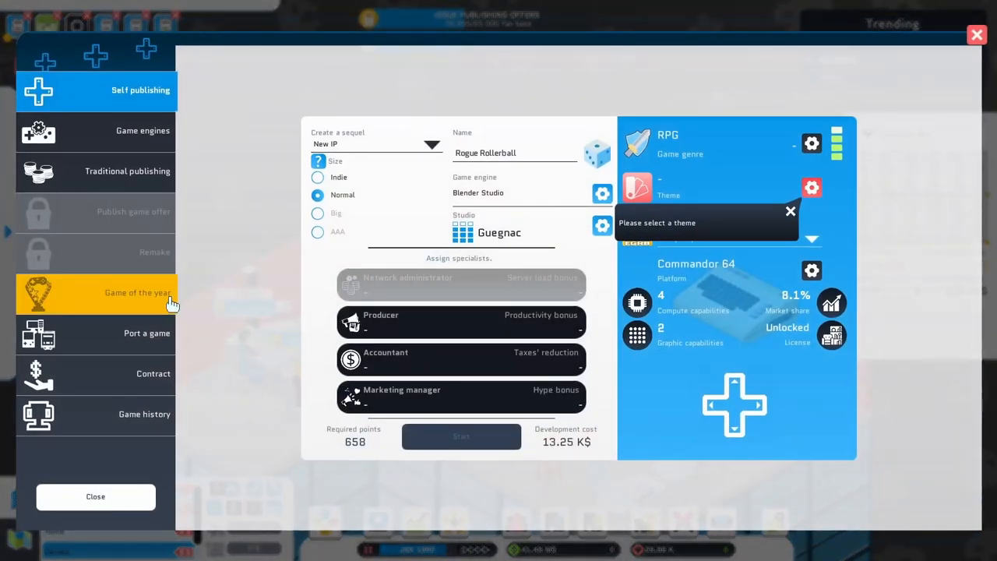
click(117, 299)
mouse_move(379, 207)
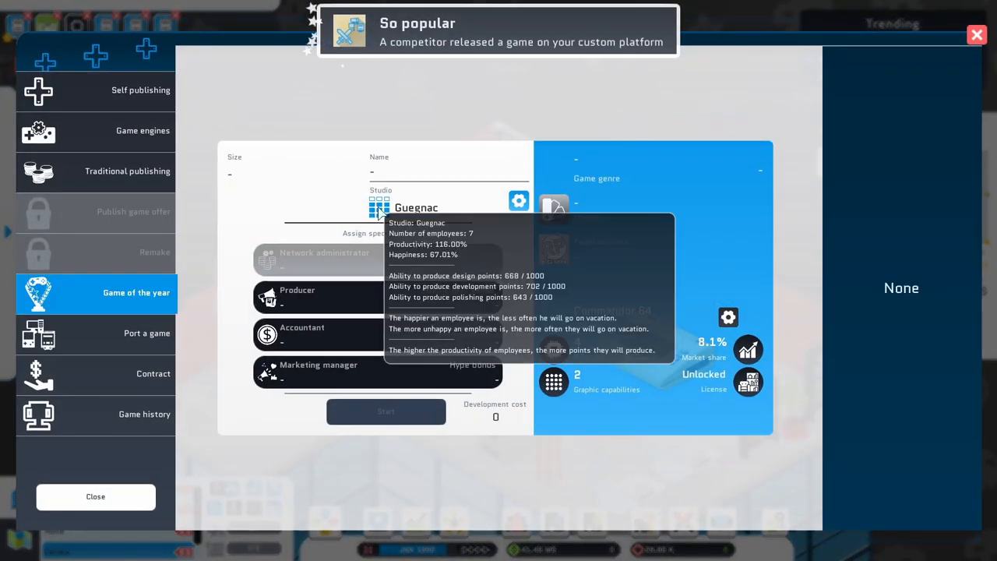
click(542, 40)
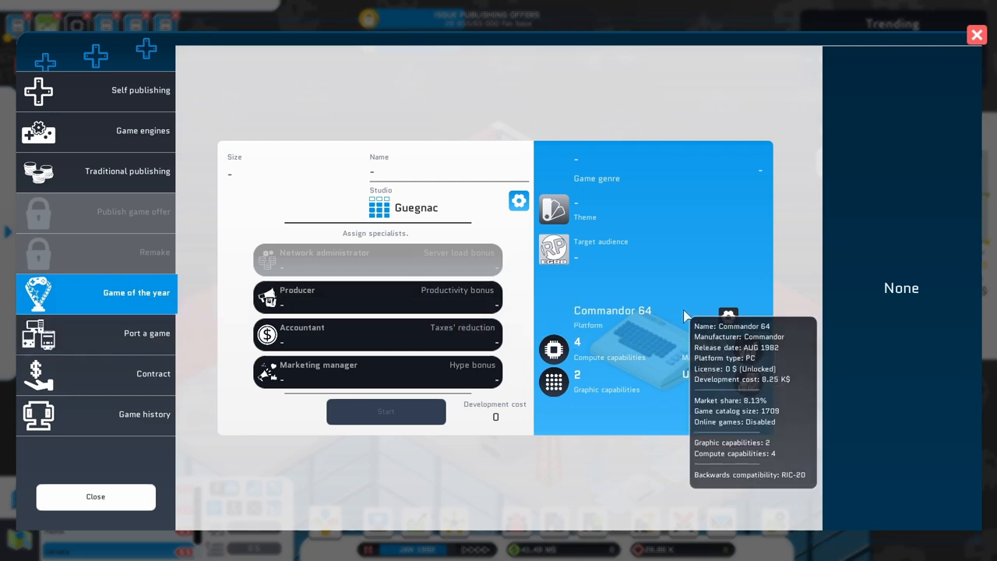
click(101, 95)
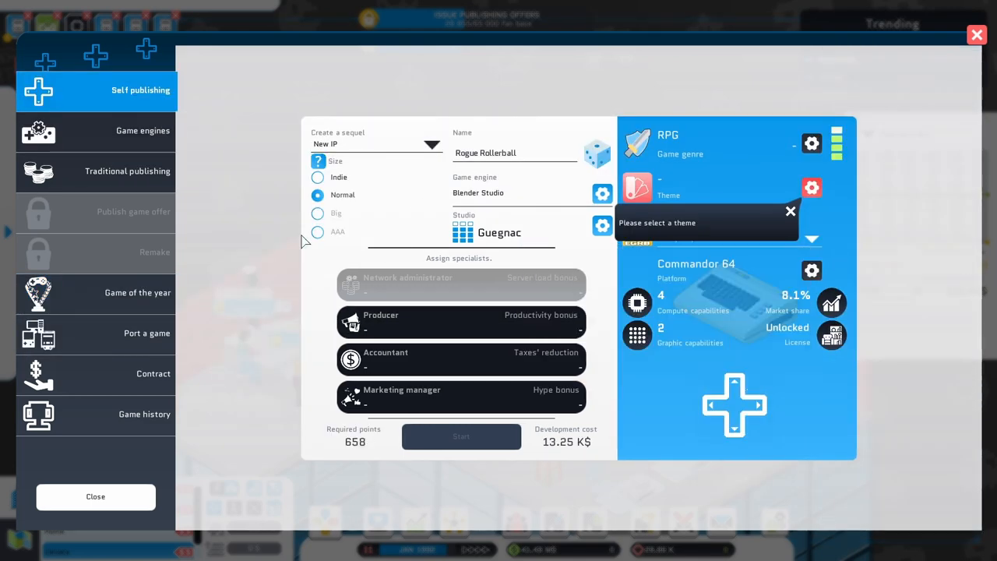
click(84, 300)
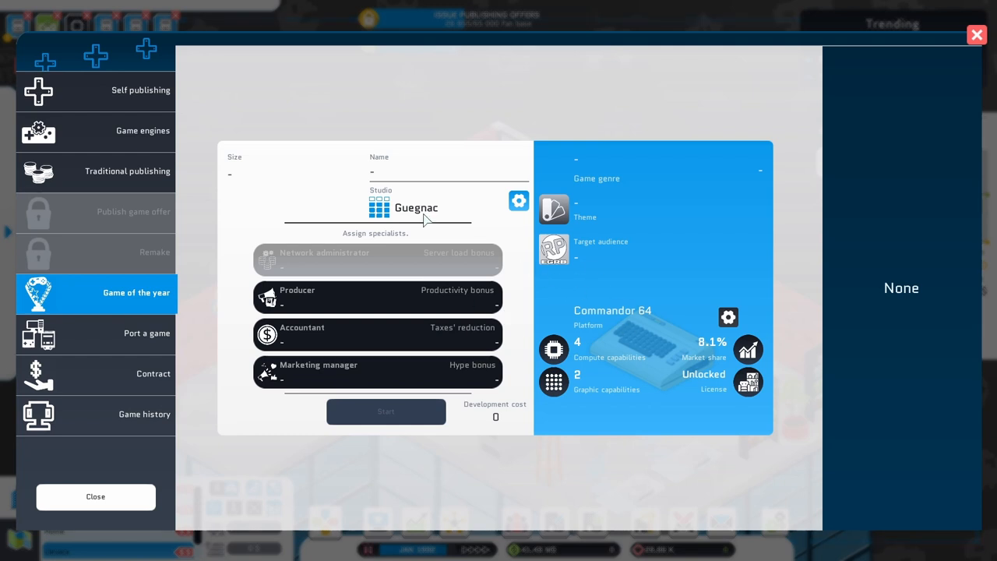
click(101, 96)
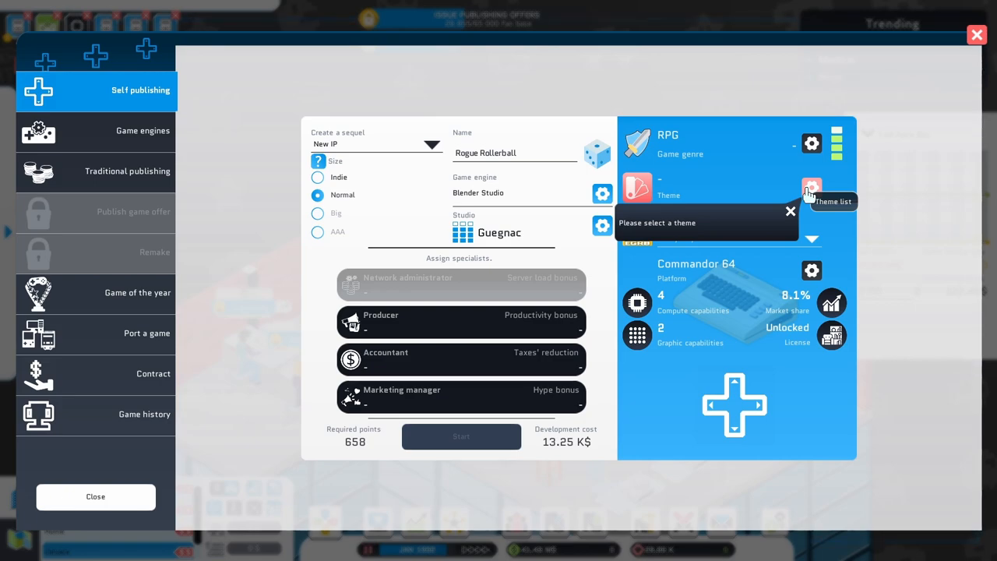
Check the theme trends for the Rogue Rollerball draft and return to the office
click(810, 187)
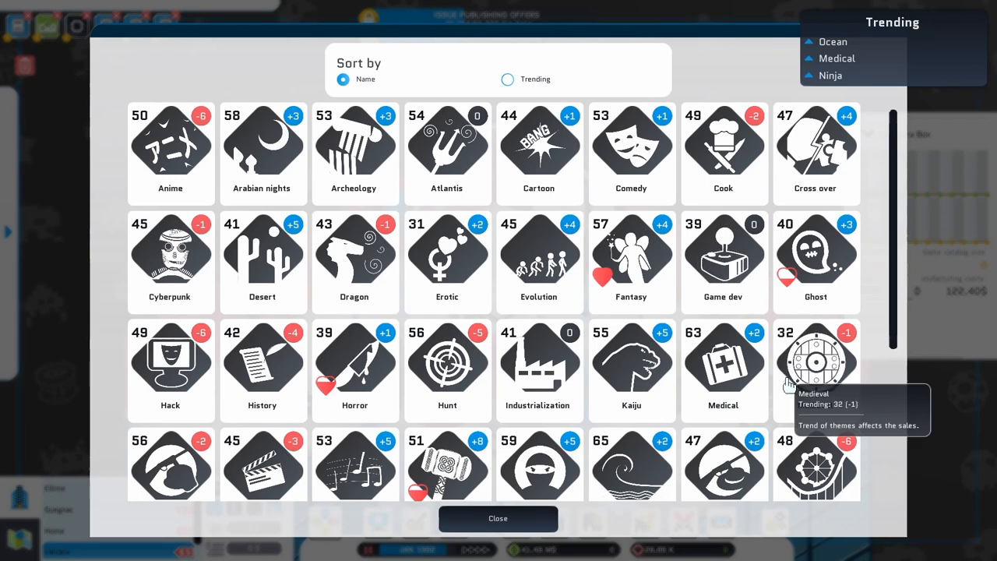
scroll(701, 327, down, 3)
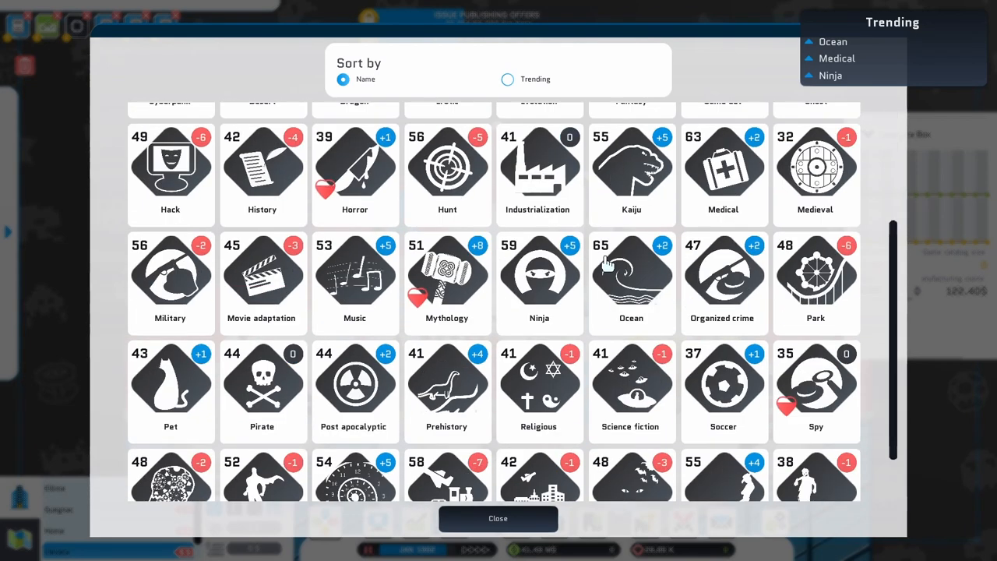
scroll(607, 264, down, 1)
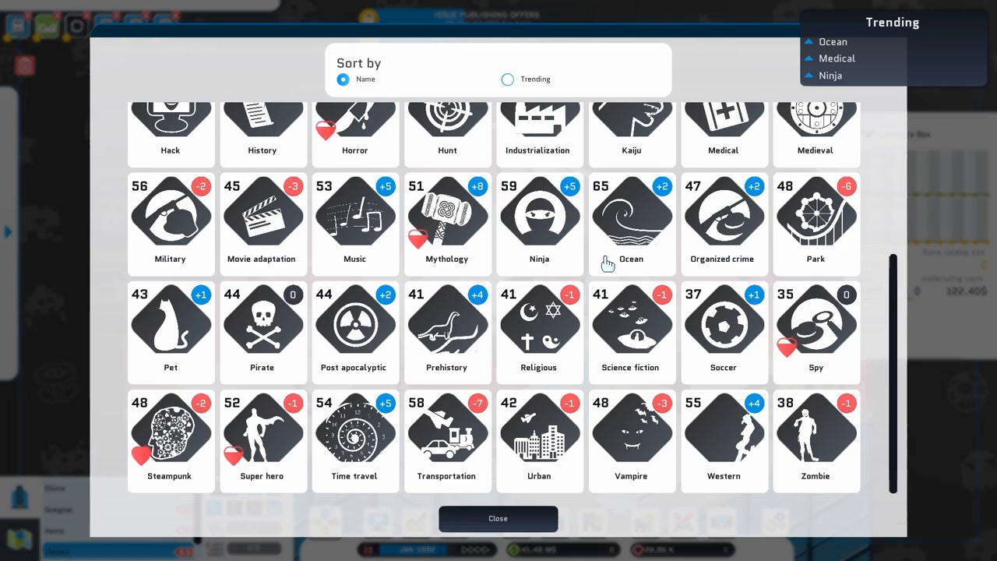
scroll(602, 324, up, 1)
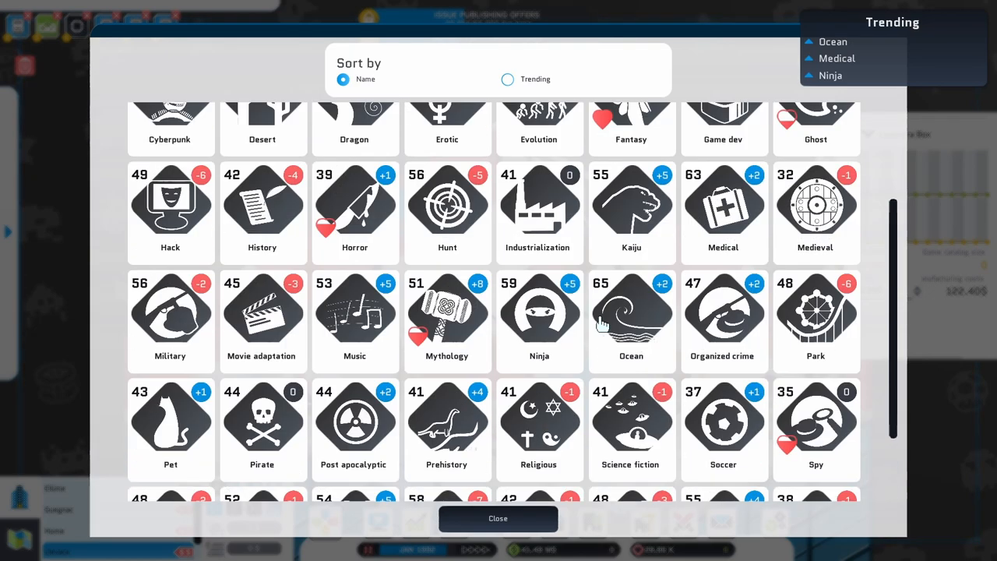
scroll(592, 351, up, 2)
click(501, 522)
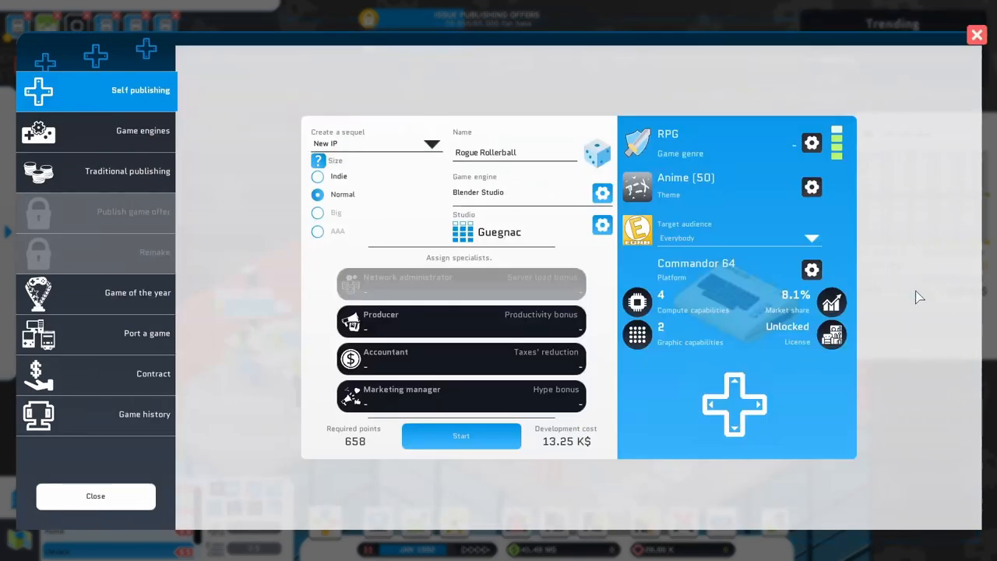
click(975, 38)
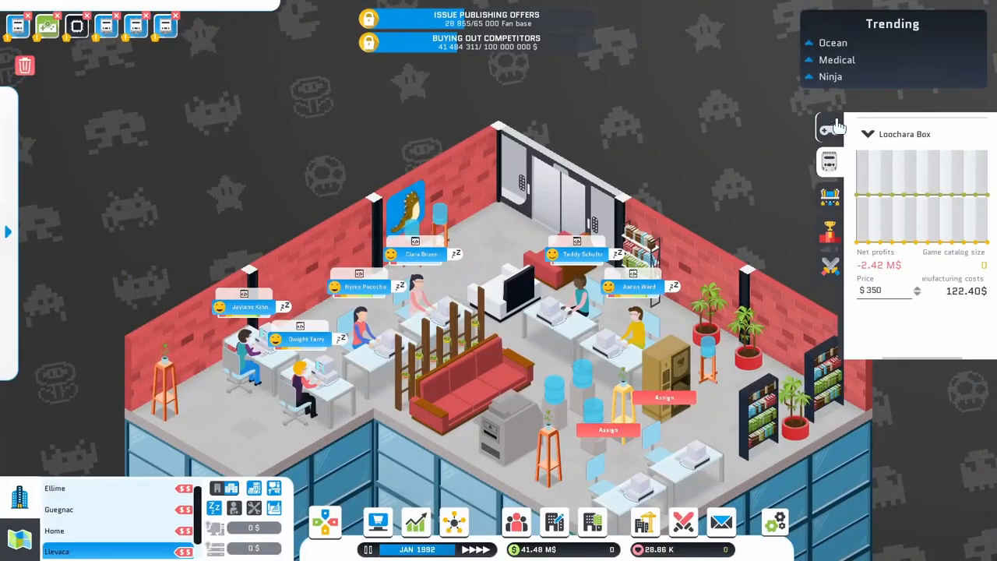
click(837, 125)
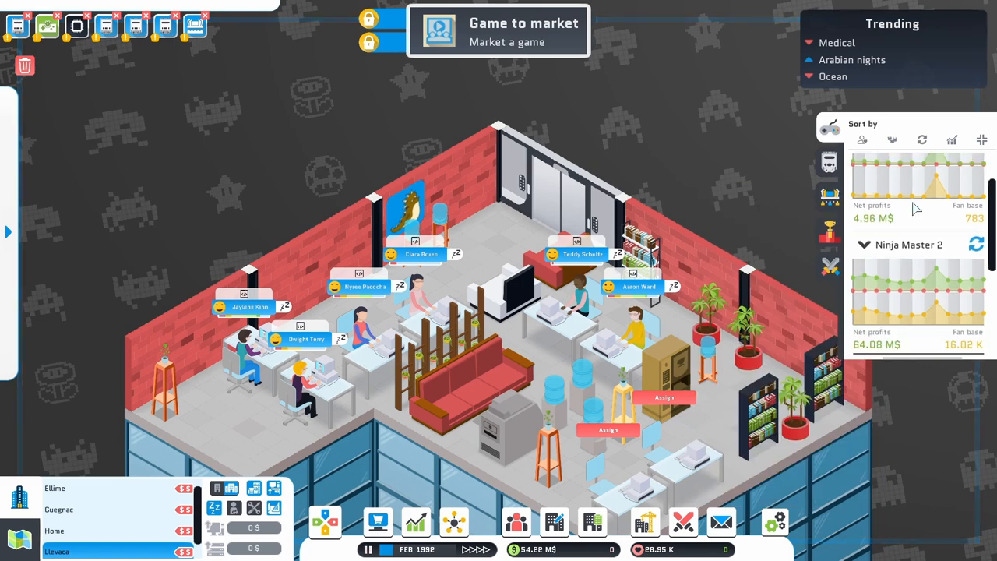
scroll(915, 207, down, 3)
scroll(919, 242, down, 3)
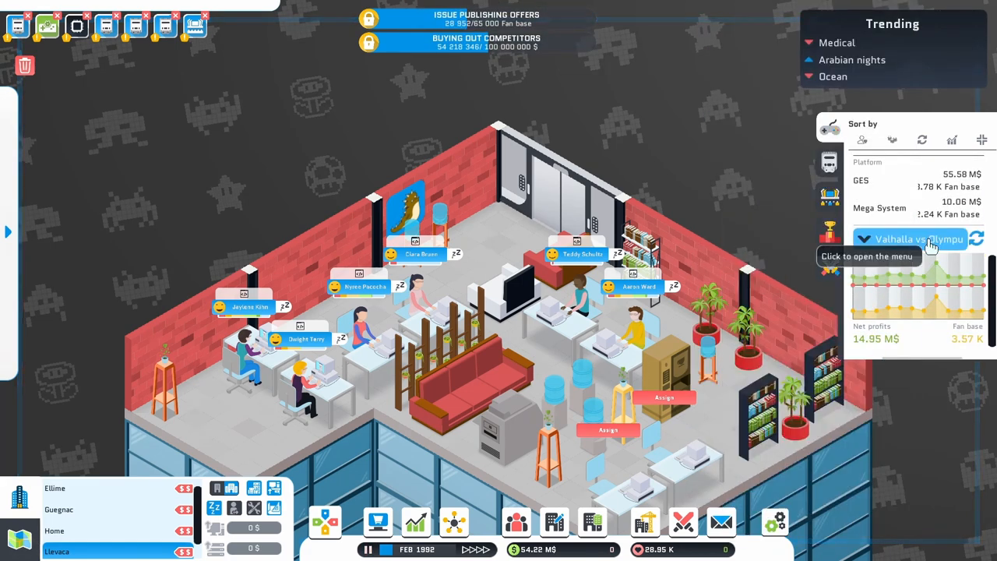
scroll(932, 244, up, 2)
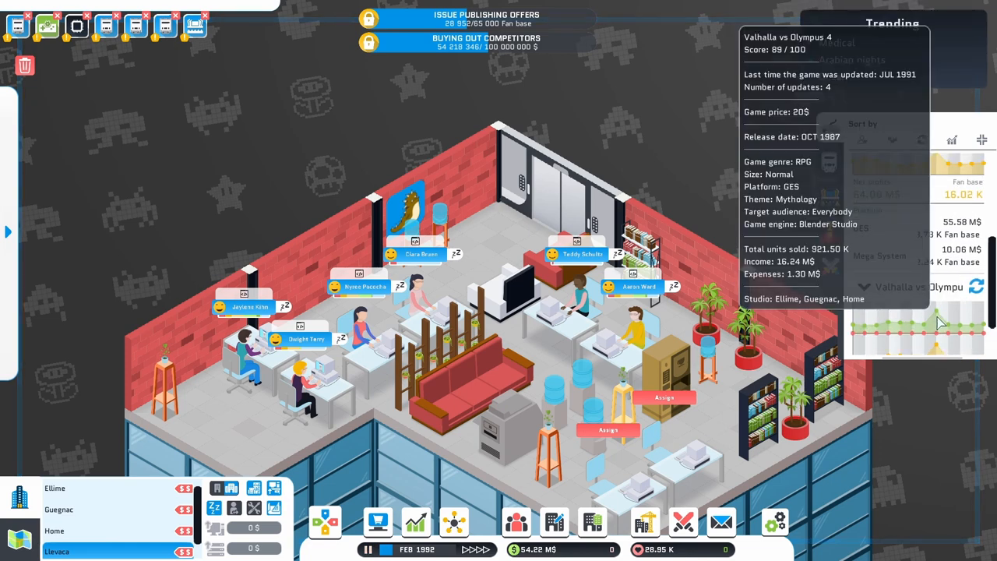
scroll(907, 318, down, 1)
scroll(927, 308, up, 1)
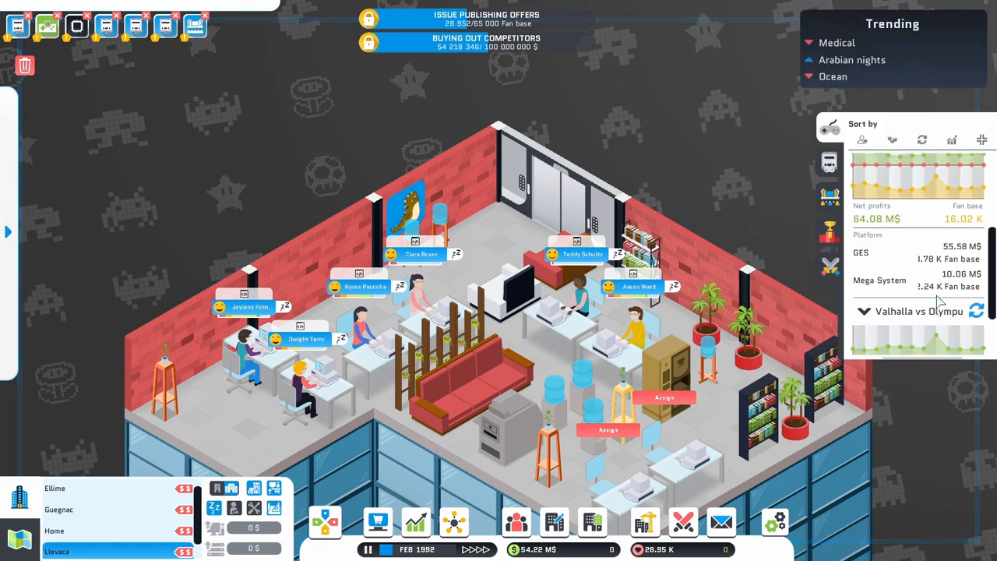
scroll(938, 302, up, 2)
scroll(938, 302, up, 1)
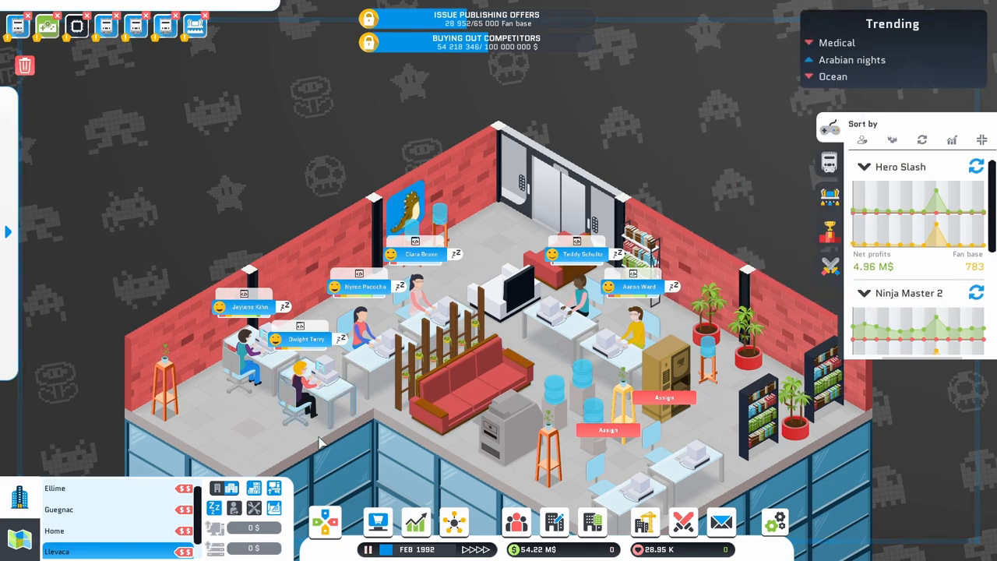
click(97, 496)
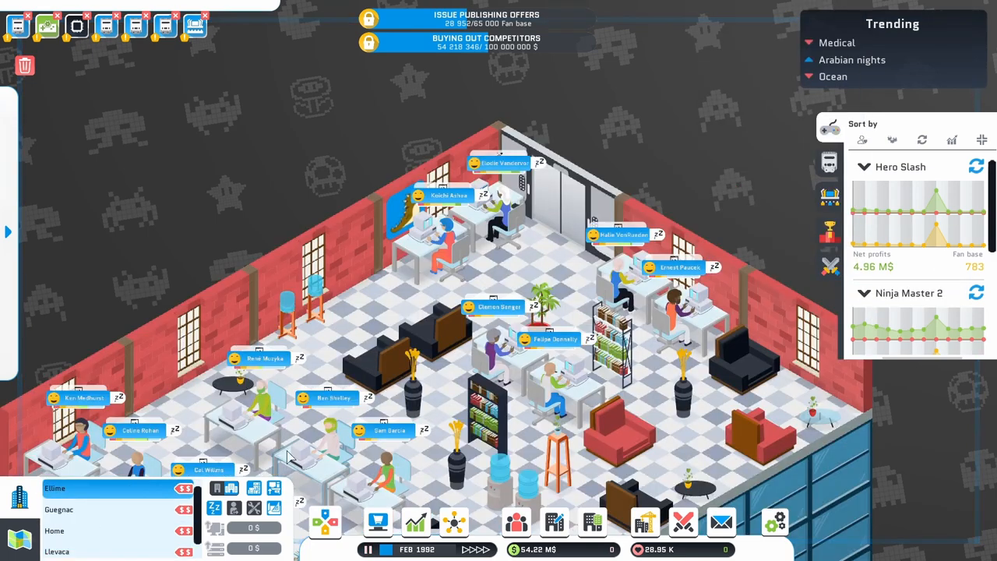
click(318, 532)
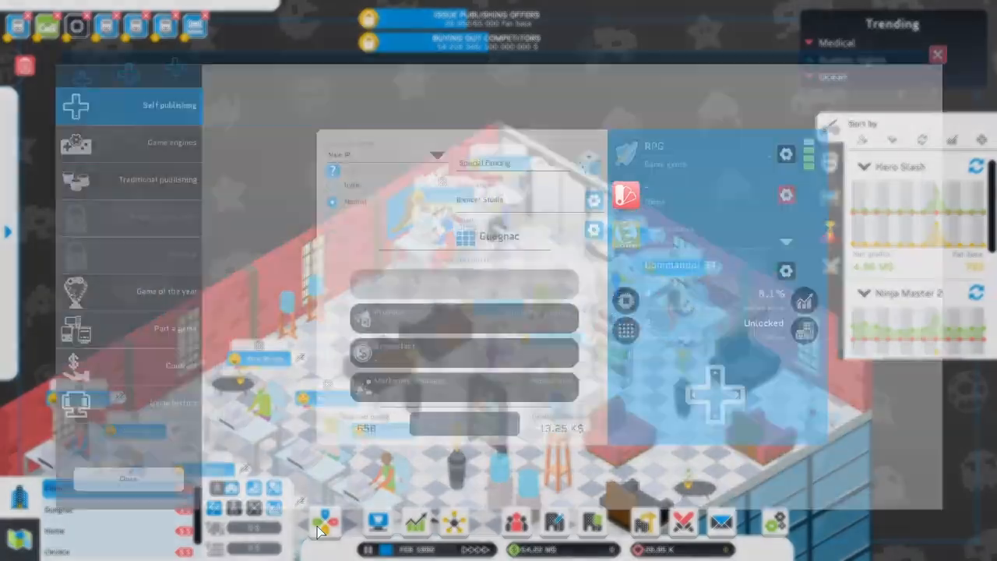
click(366, 148)
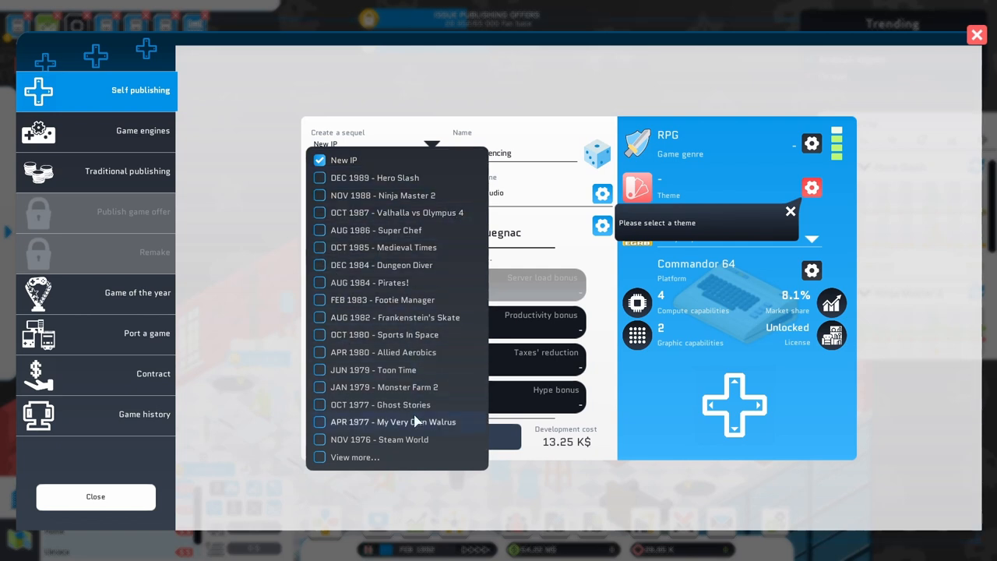
click(110, 498)
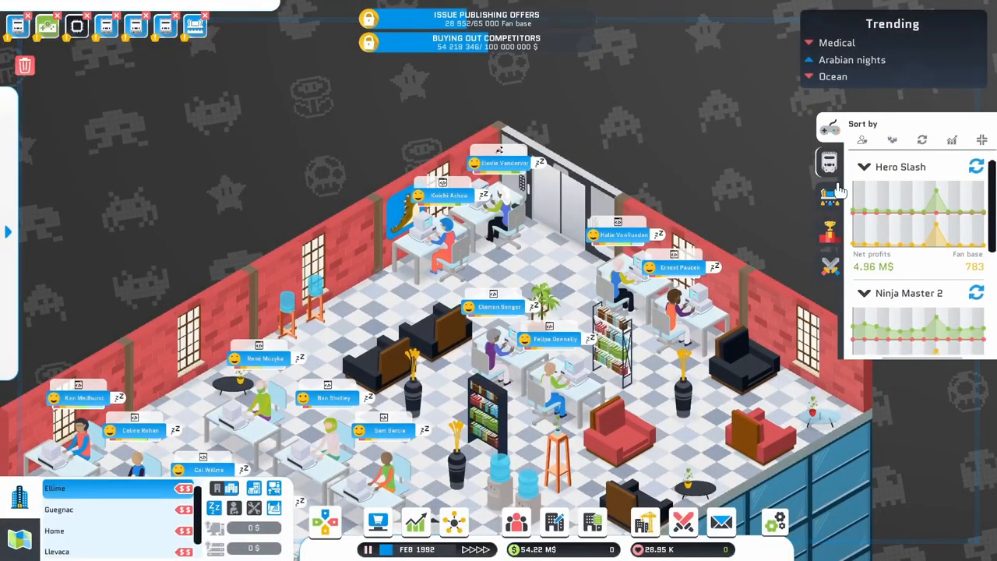
Check the top-selling games and rival company rankings, then start a new game draft
click(829, 234)
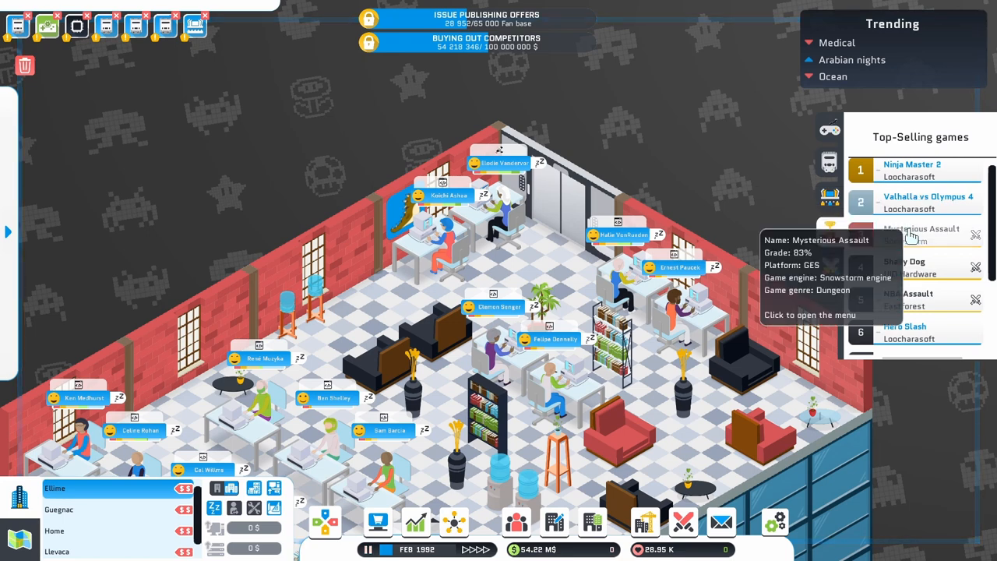
scroll(919, 265, down, 1)
scroll(923, 280, down, 2)
scroll(928, 294, down, 1)
scroll(928, 304, up, 3)
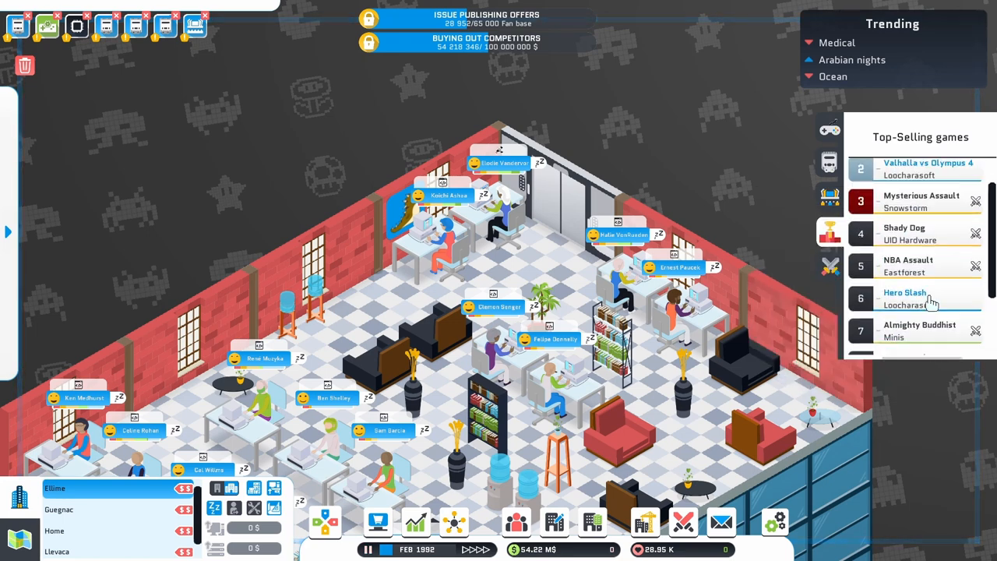
scroll(929, 301, up, 1)
click(830, 266)
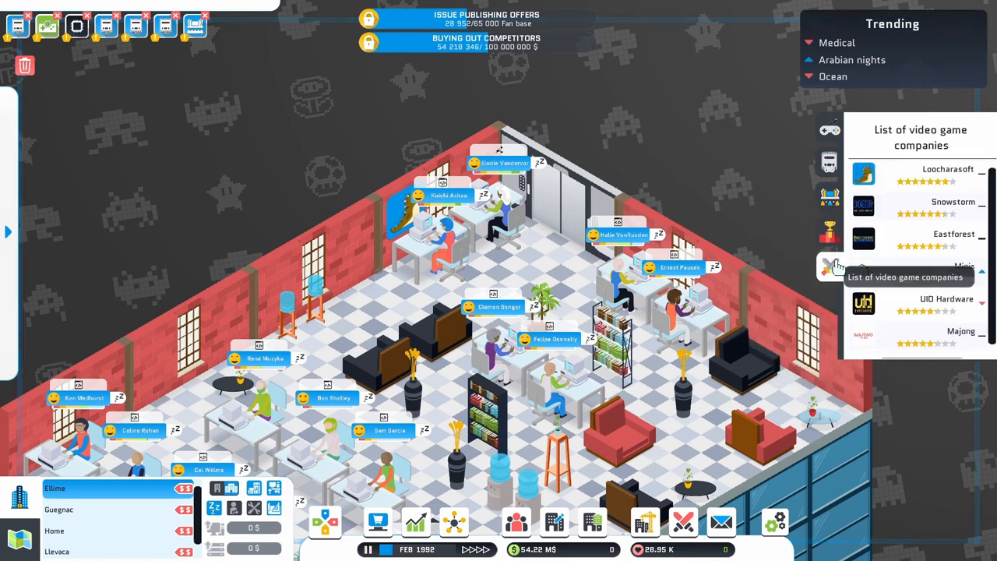
click(830, 128)
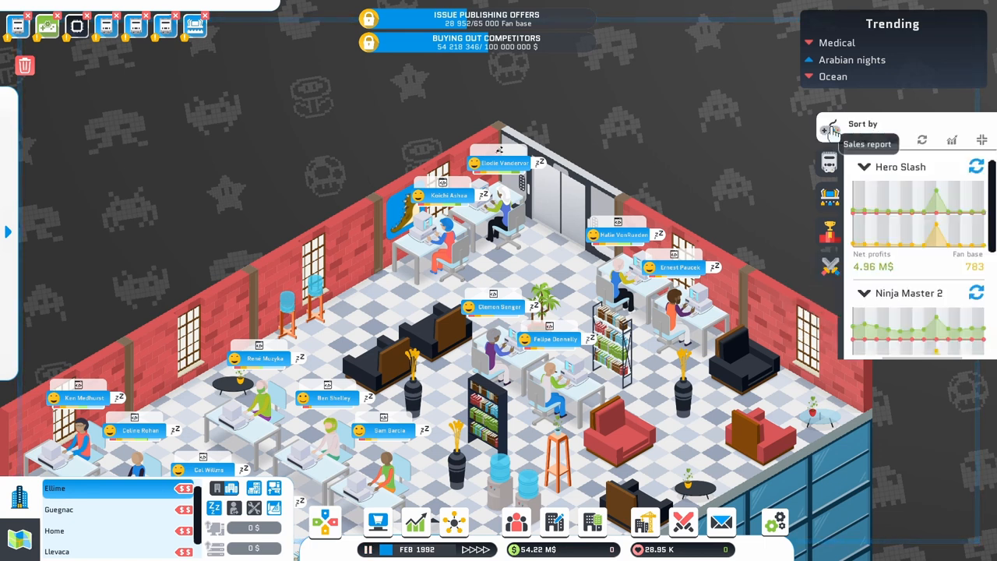
click(325, 520)
Keep the RPG as a New IP and give it the Pirate theme
click(431, 145)
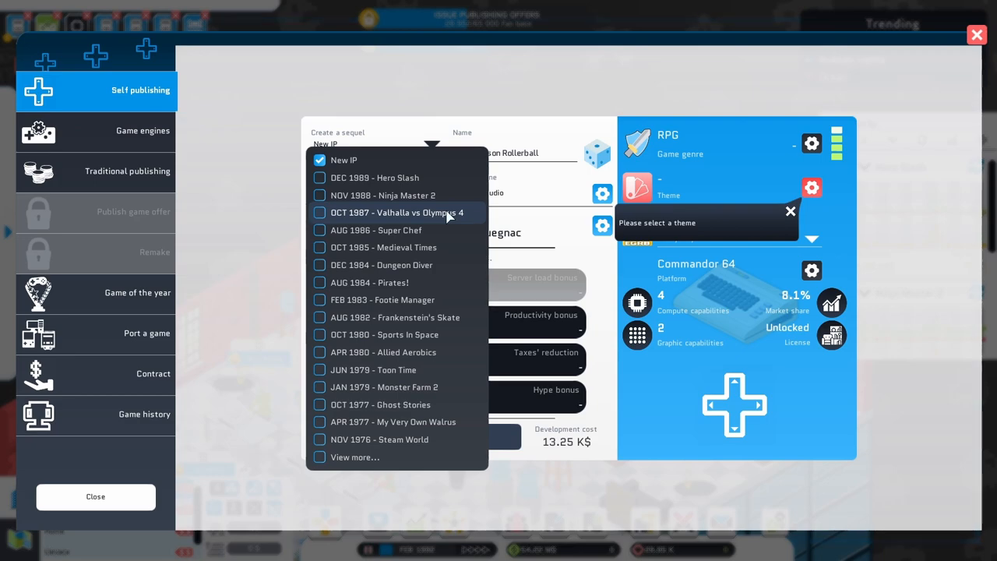
click(863, 232)
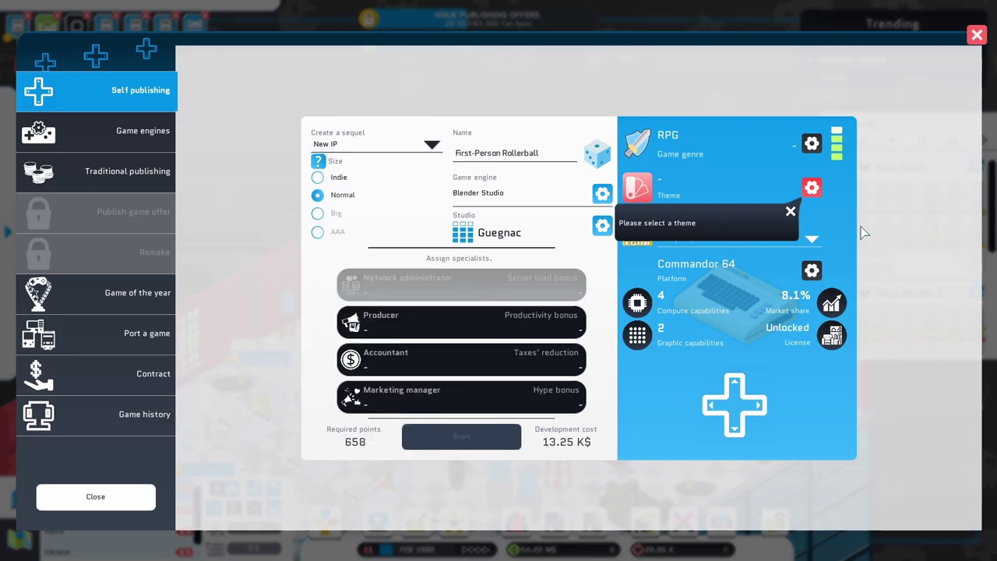
click(812, 188)
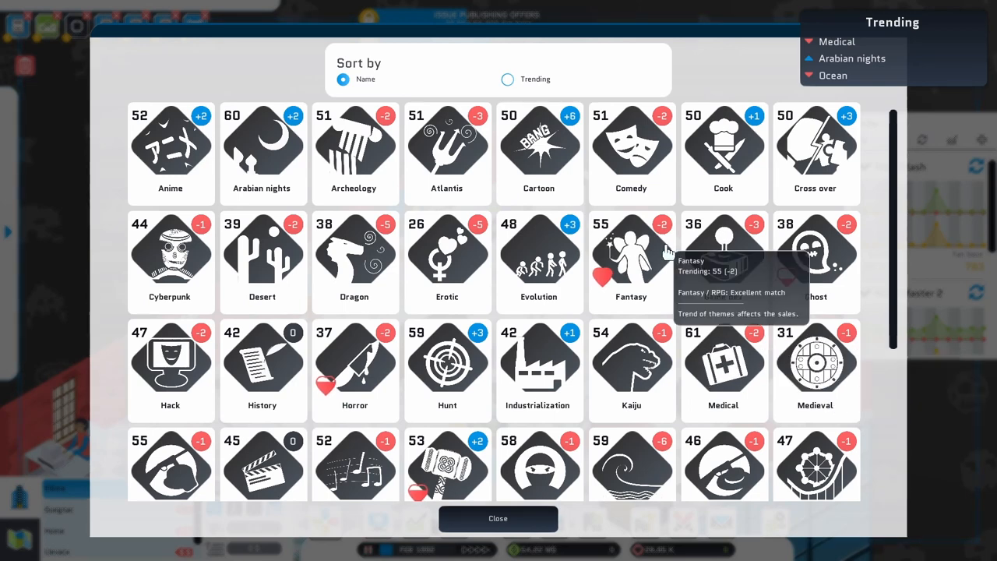
scroll(643, 265, down, 3)
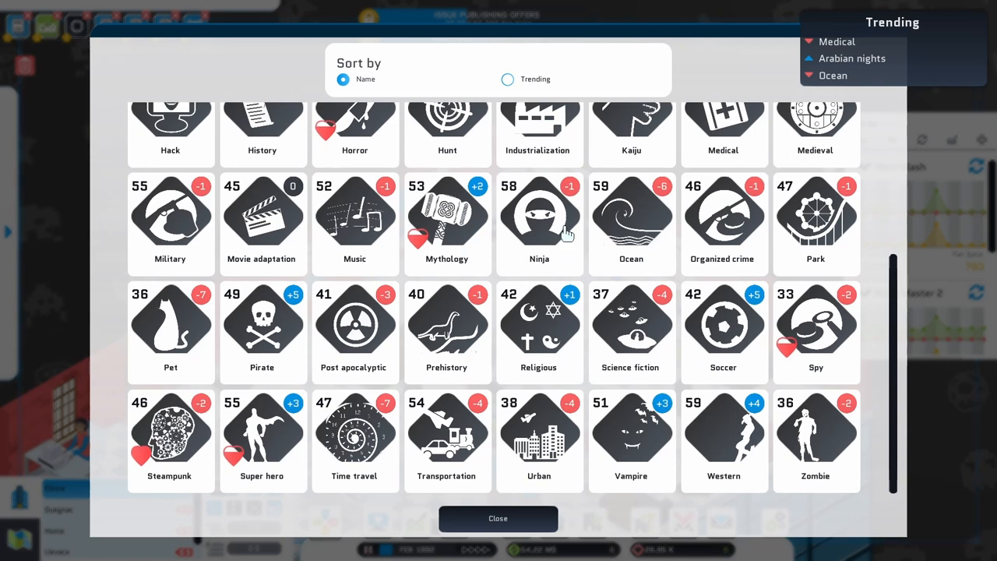
click(278, 320)
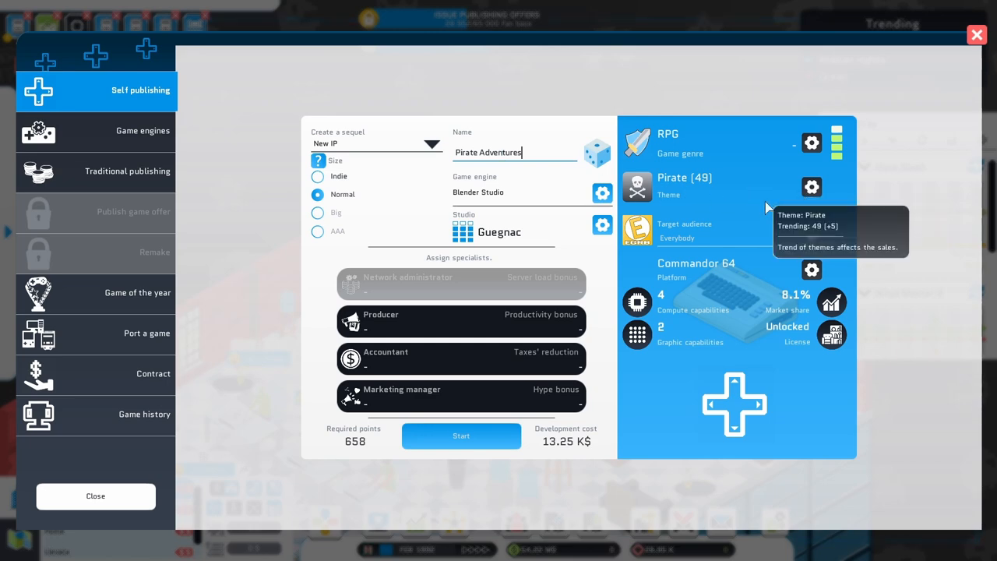
Choose Loochara Box from the platform list as Pirate Adventures' platform
click(812, 268)
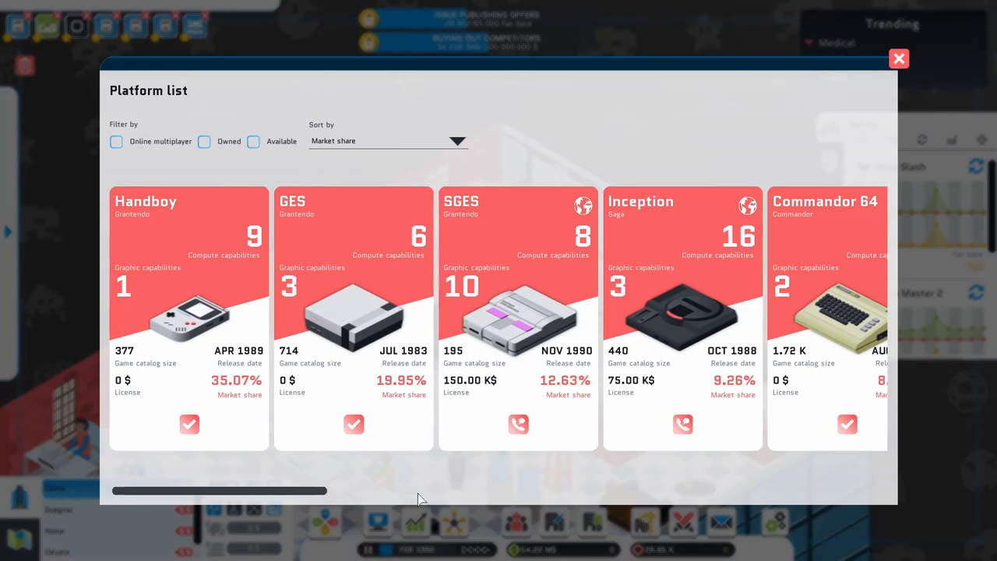
drag(270, 493, 453, 497)
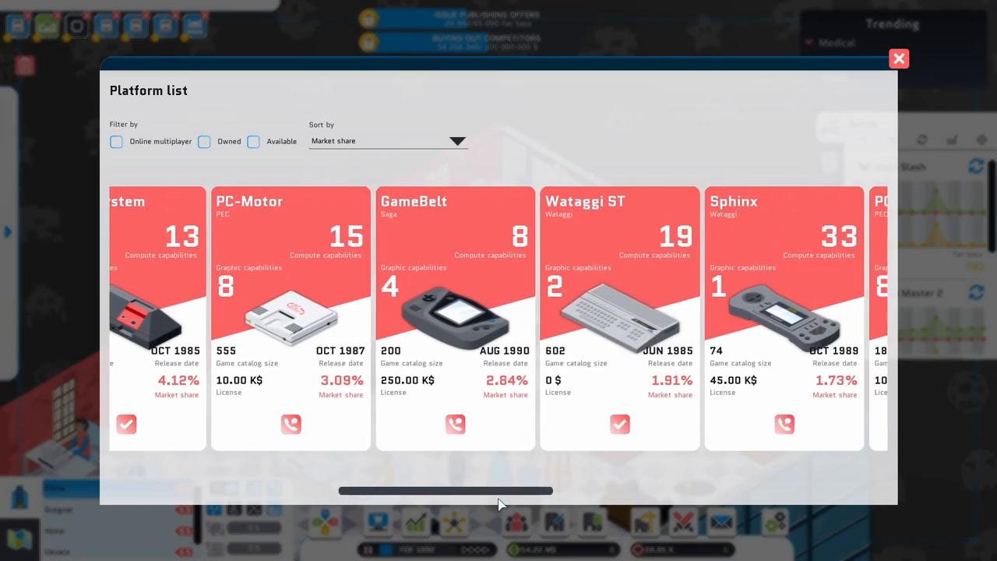
drag(453, 497, 849, 514)
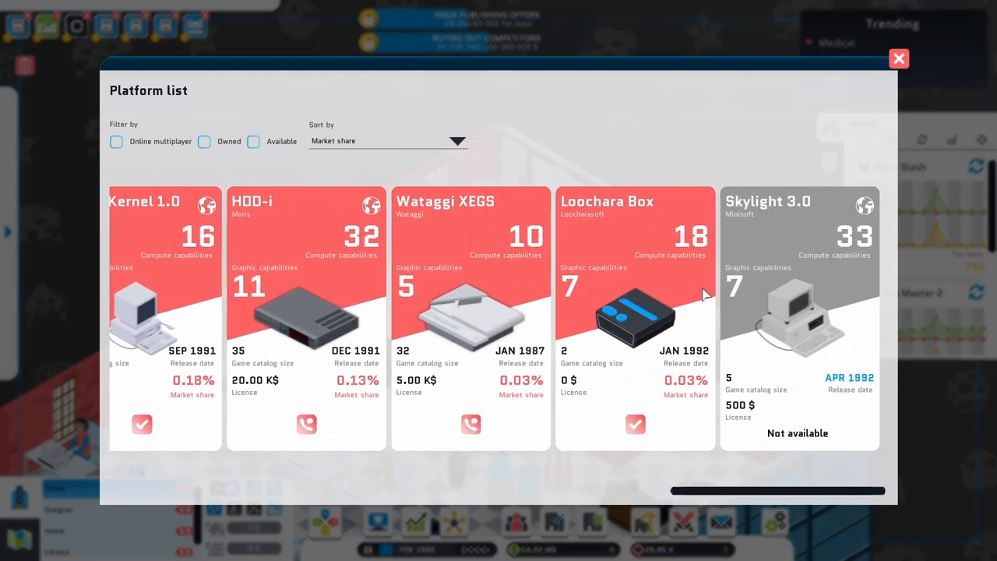
click(635, 425)
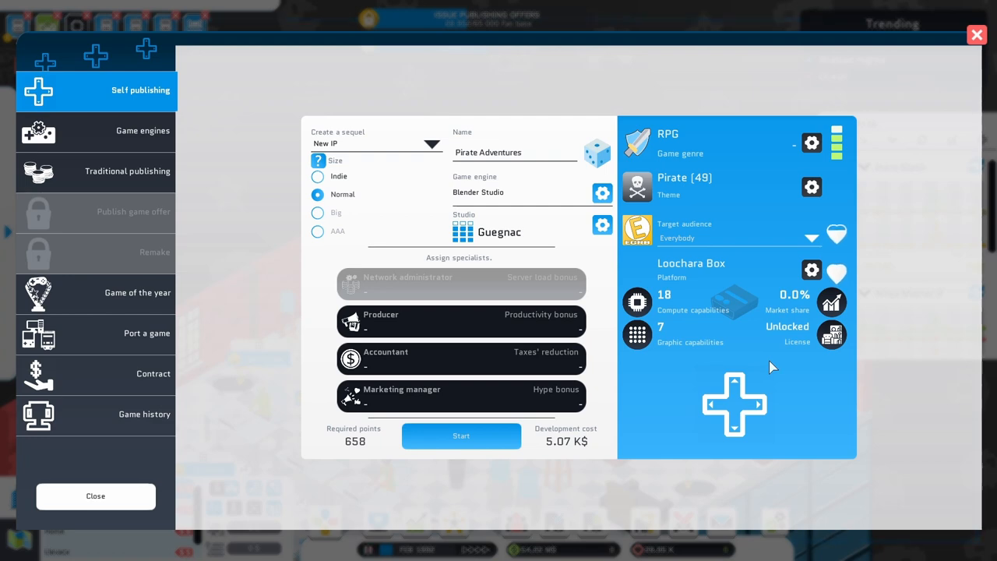
Move the producer, accountant and marketing manager off Hero Slash onto Pirate Adventures
click(506, 327)
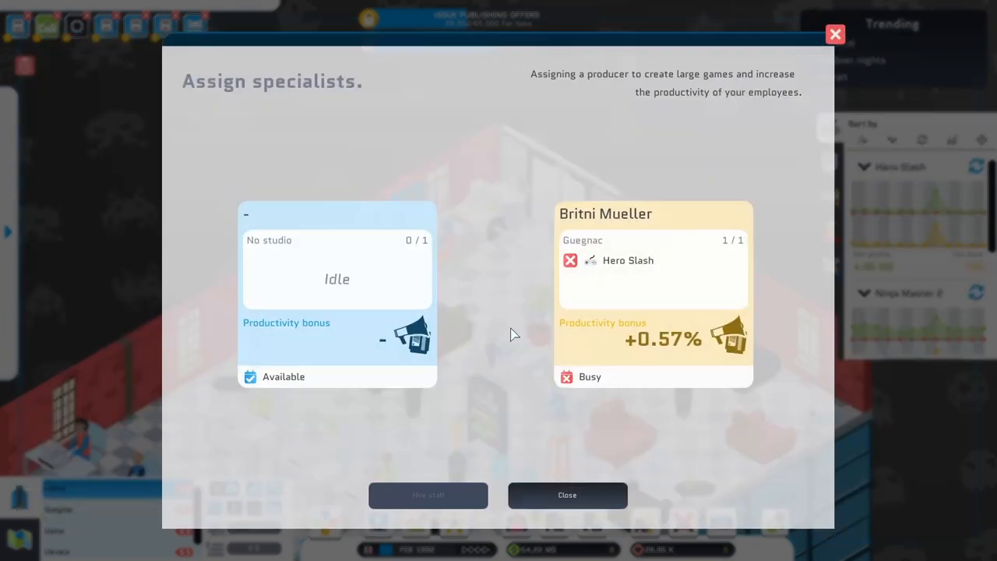
click(576, 269)
click(643, 276)
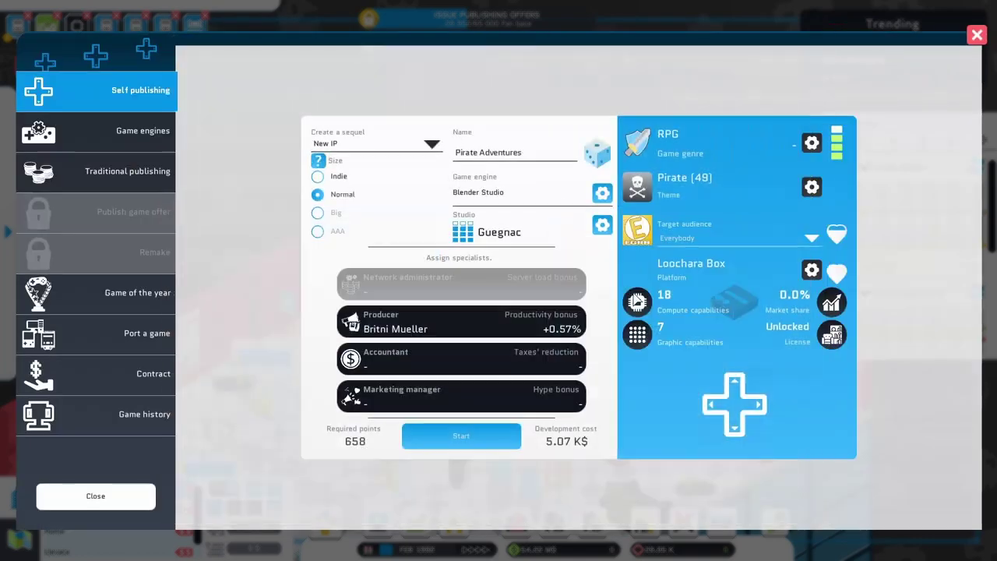
click(467, 360)
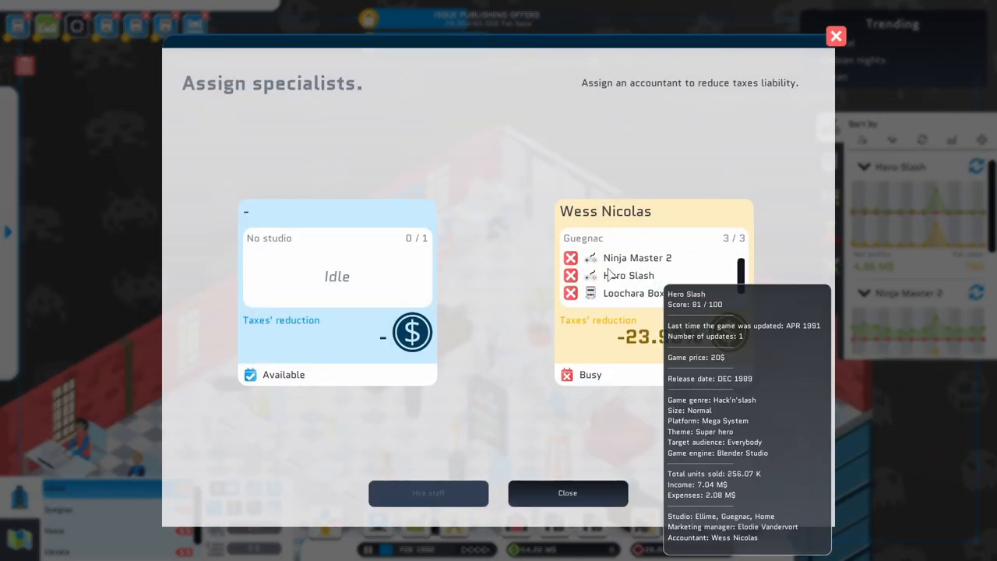
click(571, 276)
click(656, 238)
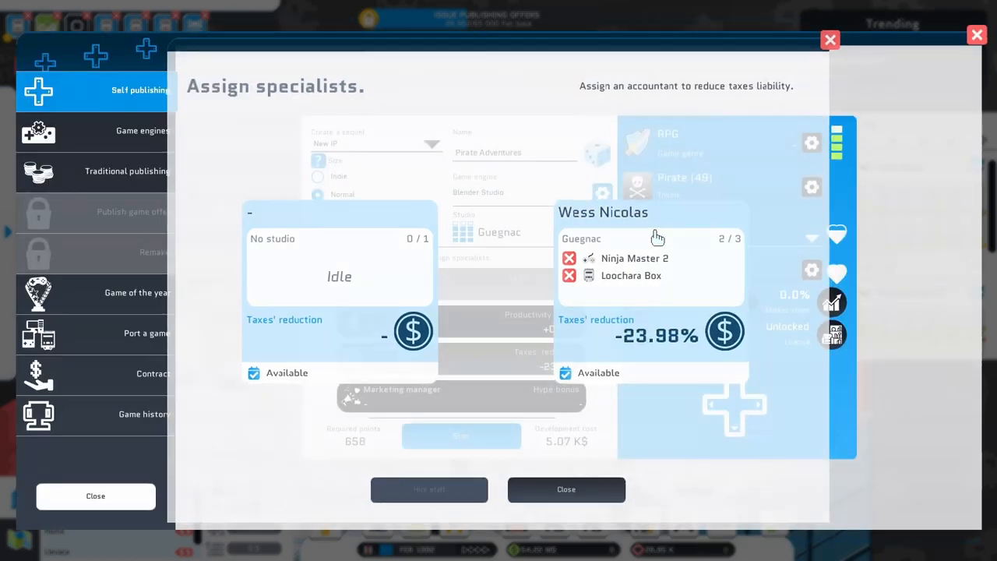
click(498, 389)
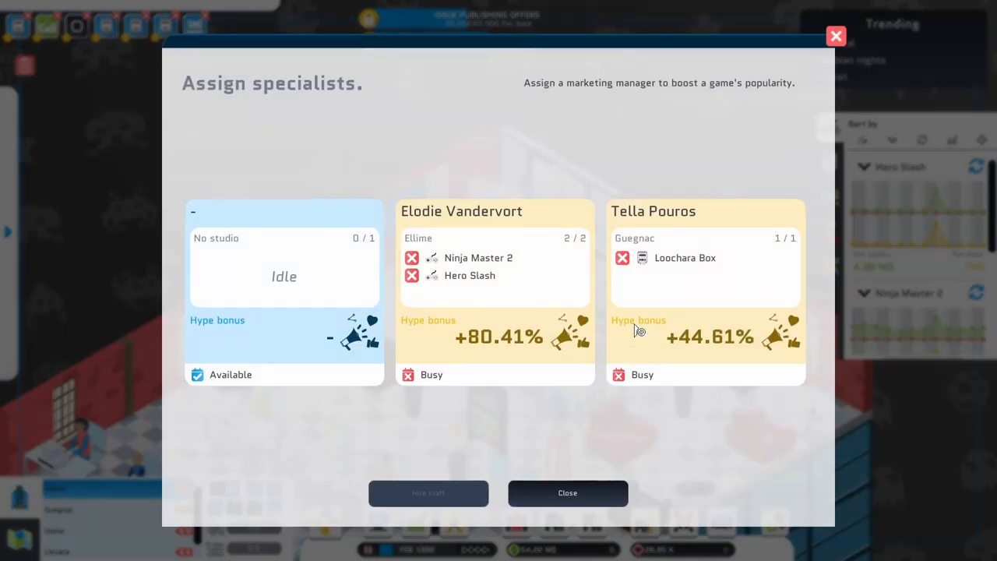
click(411, 275)
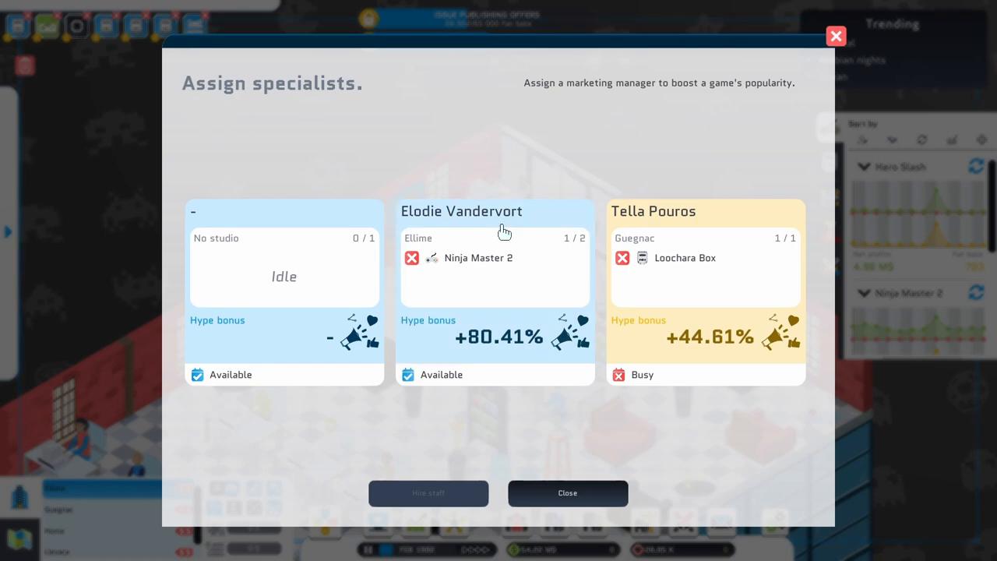
click(503, 229)
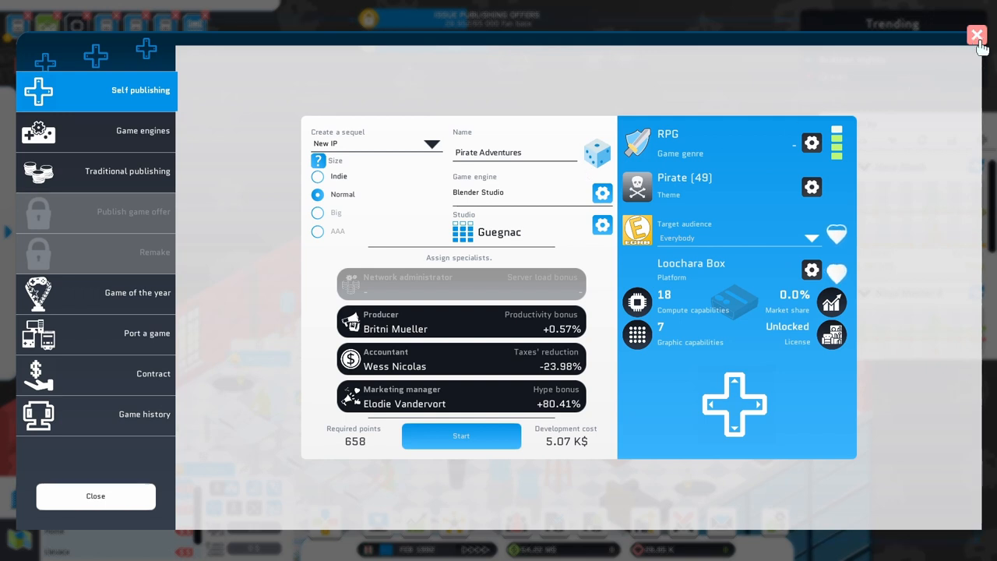
Pick Blender Studio for an engine update with every available feature selected
click(134, 137)
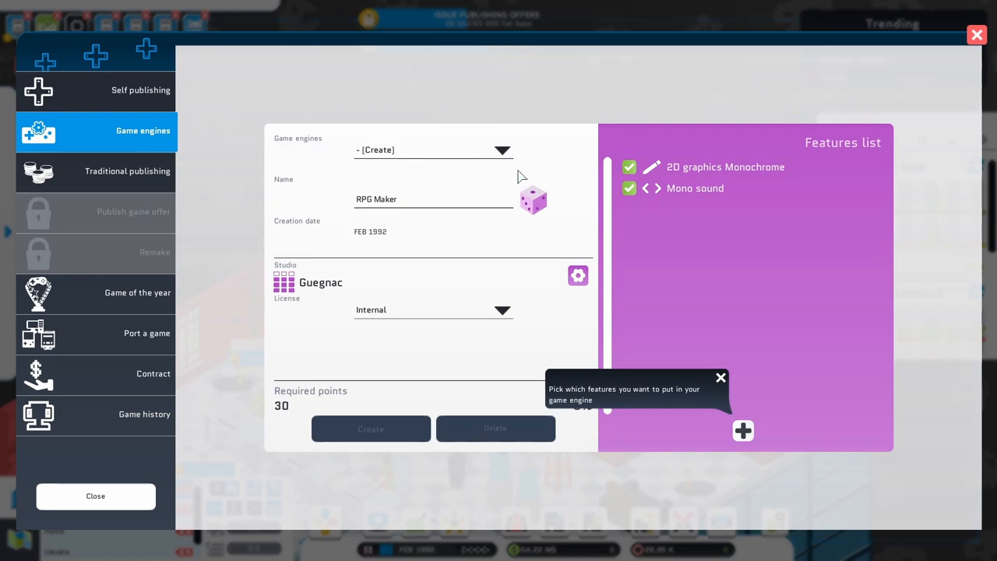
click(453, 159)
click(447, 182)
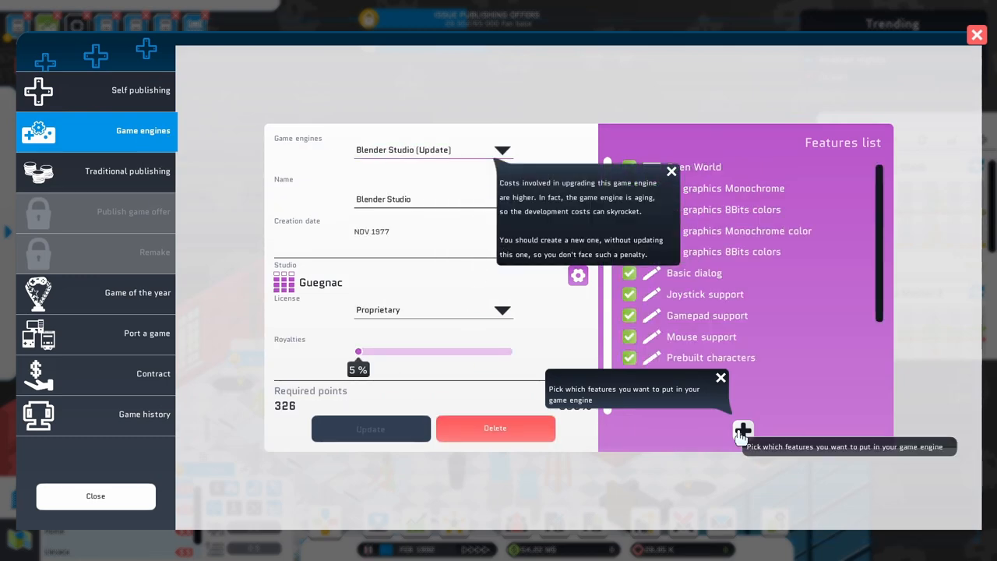
click(742, 430)
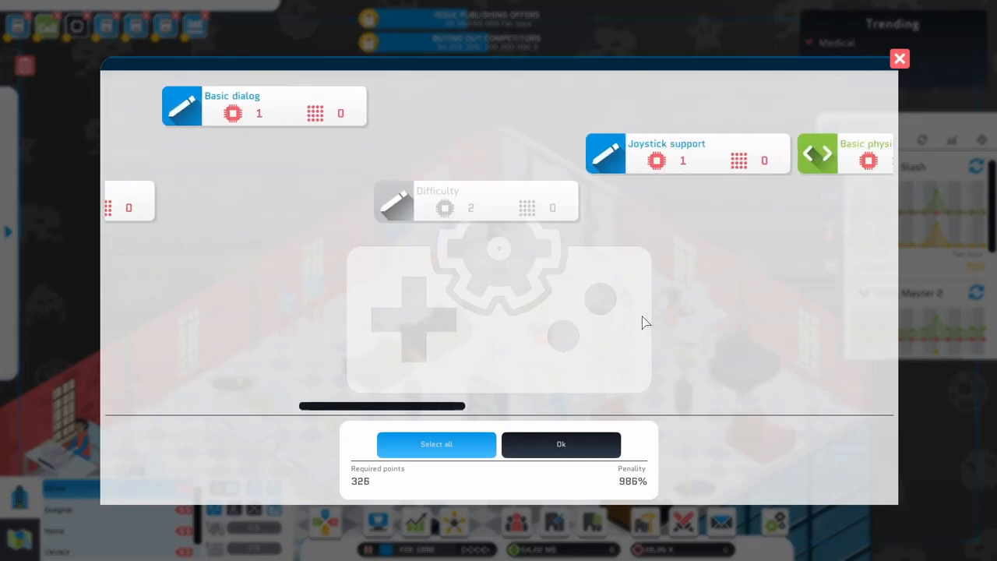
click(438, 444)
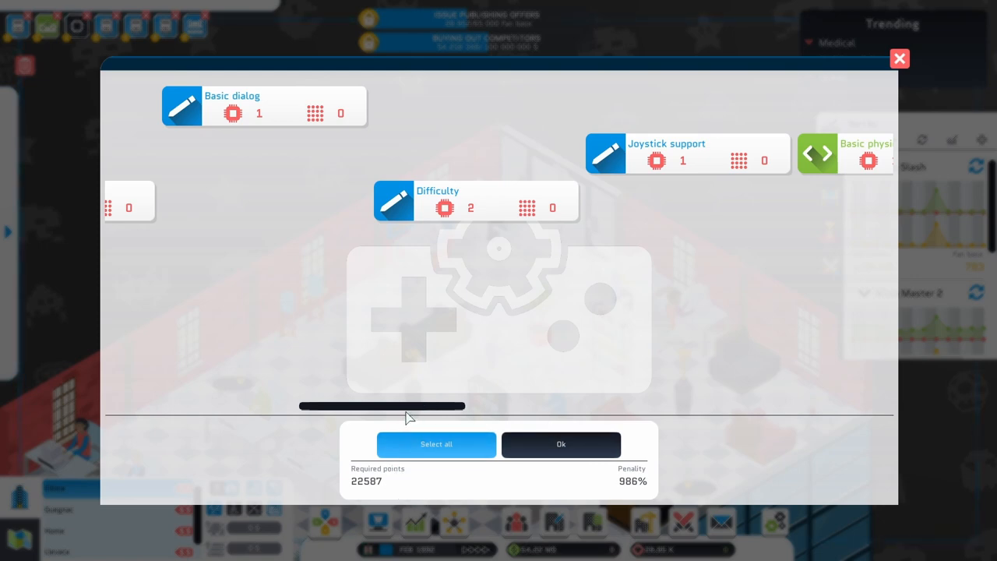
mouse_move(407, 406)
mouse_down()
mouse_move(583, 423)
mouse_move(869, 428)
mouse_move(462, 413)
mouse_move(196, 391)
mouse_up()
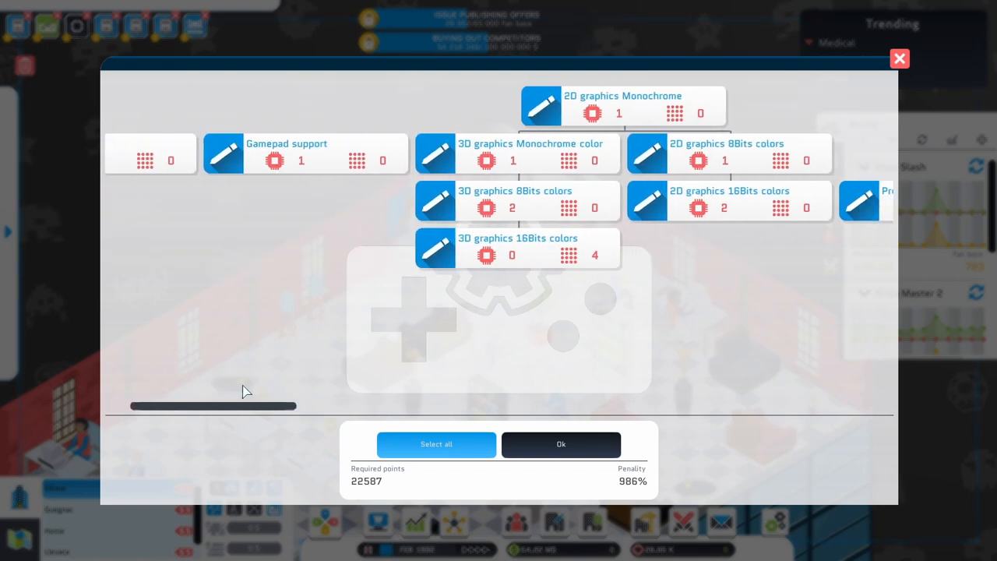
click(556, 443)
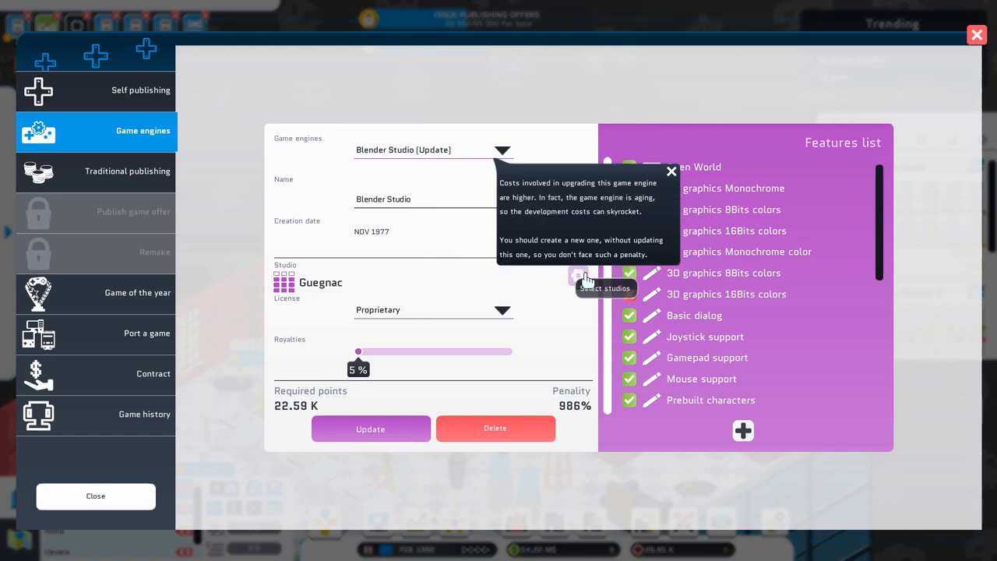
Assign all four studios to the Blender Studio update and start it
click(578, 276)
click(596, 285)
click(433, 246)
click(263, 245)
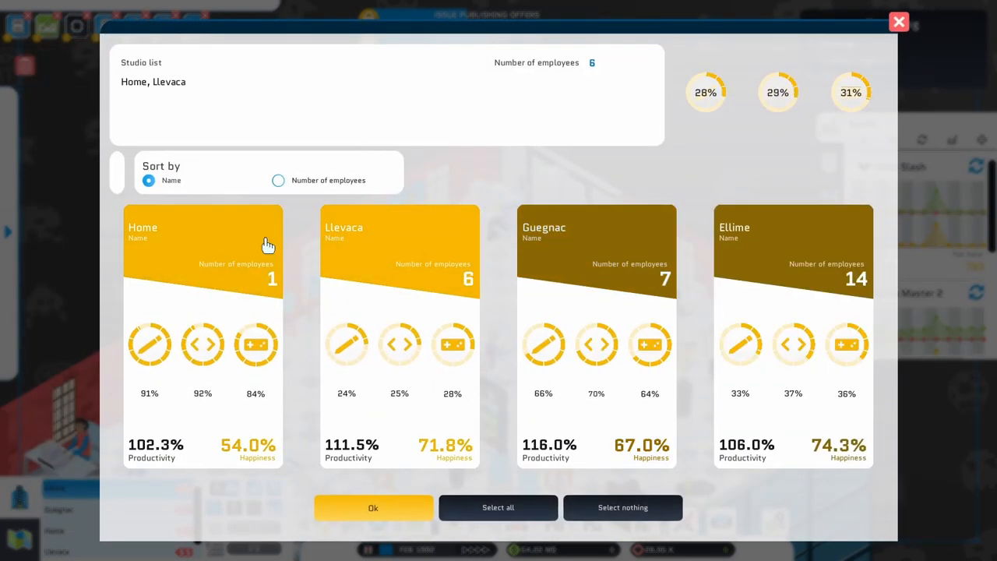
click(596, 249)
click(736, 267)
click(397, 508)
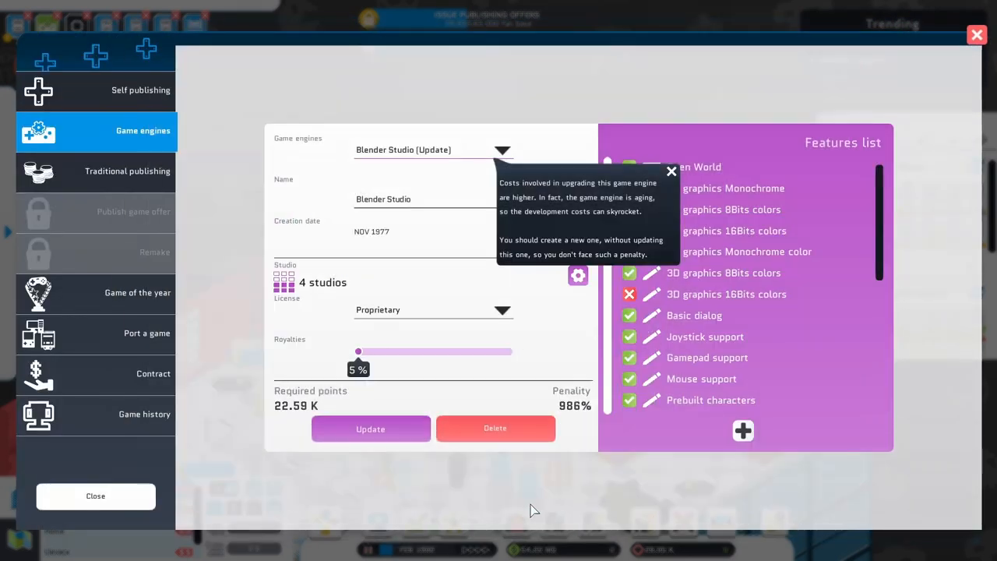
click(423, 444)
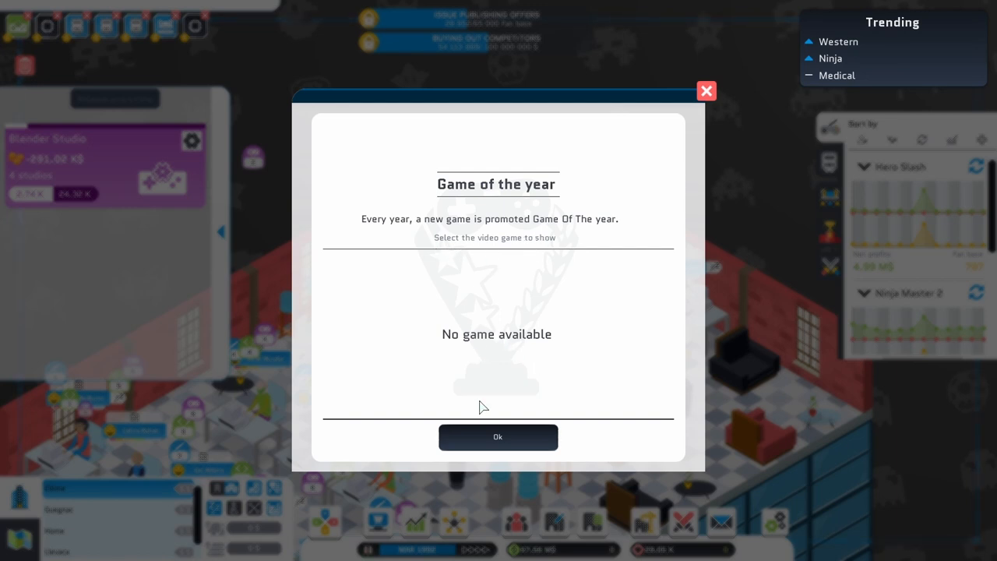
click(498, 437)
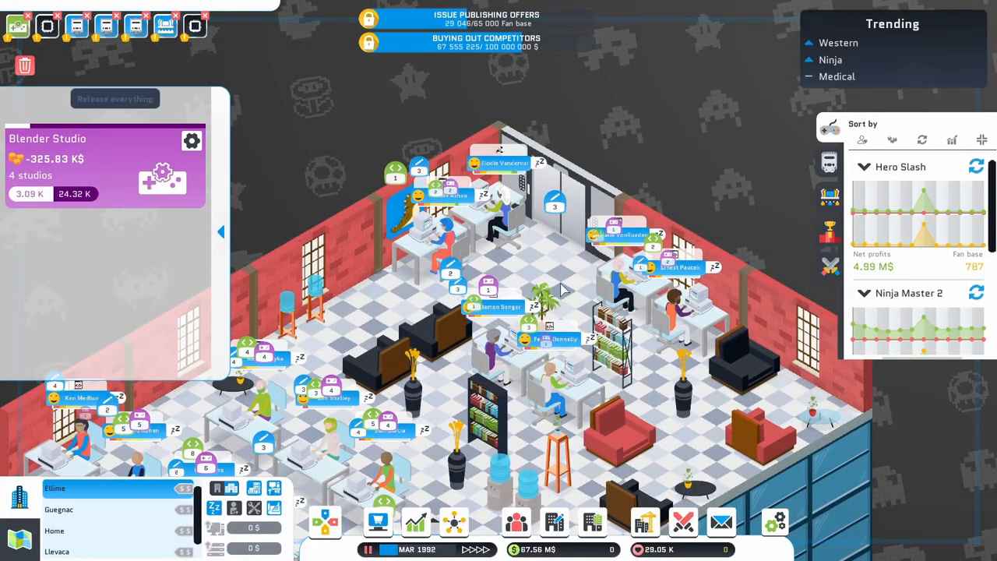
Hire two developers, one with 50% polish and one with 40% design
click(522, 534)
click(142, 124)
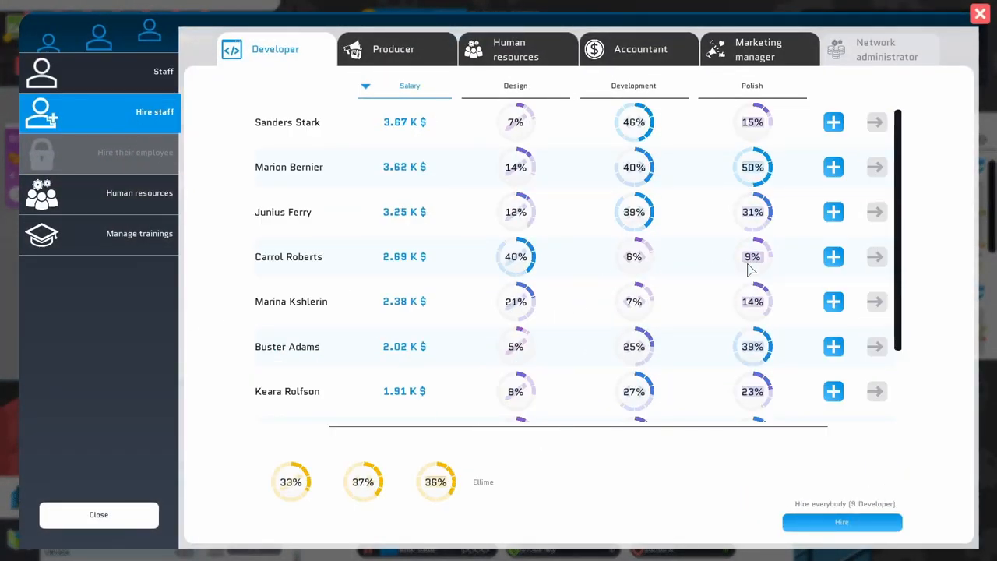
click(833, 169)
click(832, 213)
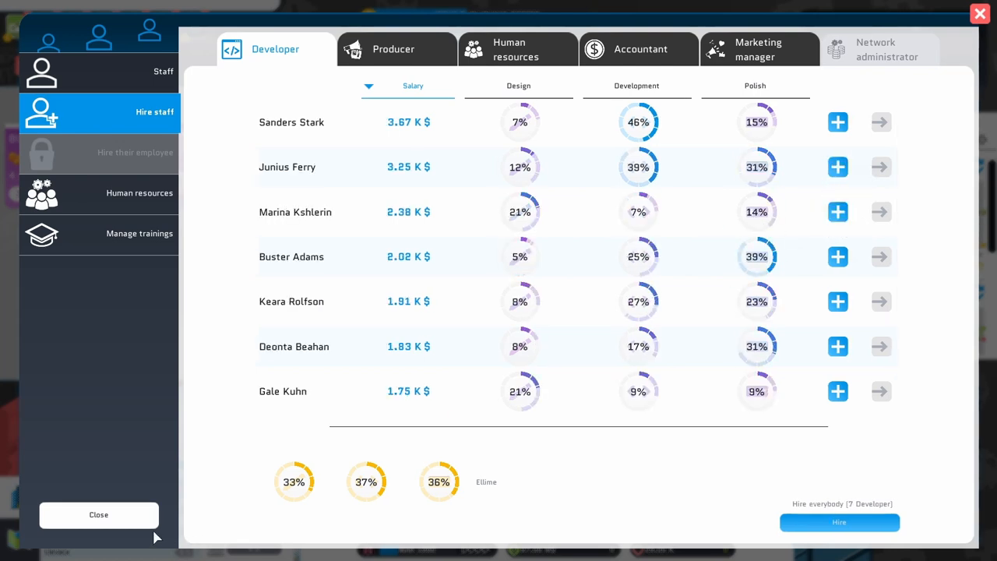
click(99, 516)
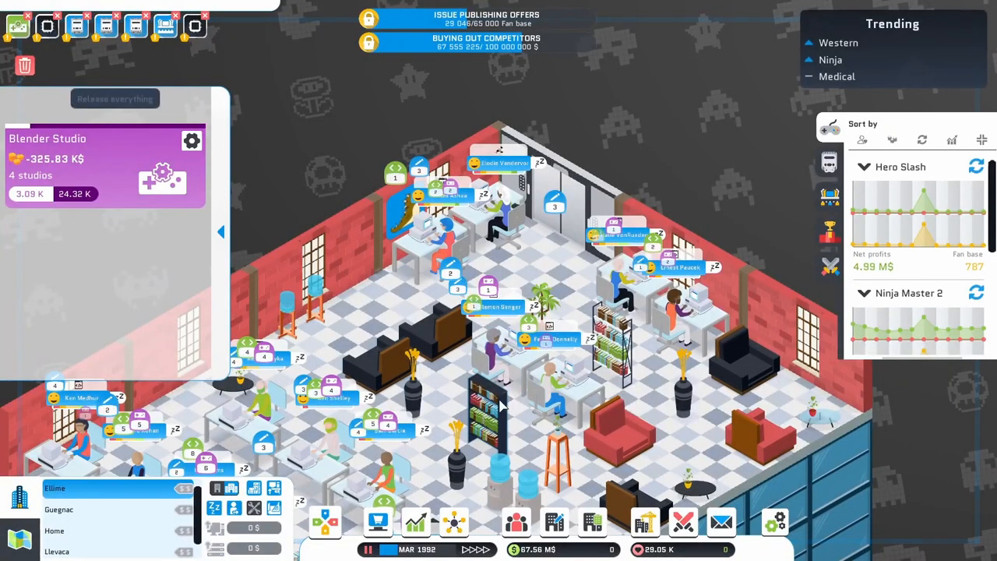
In the Llevaca studio, move the water cooler and seat both new developers at desks, then view Home
click(56, 550)
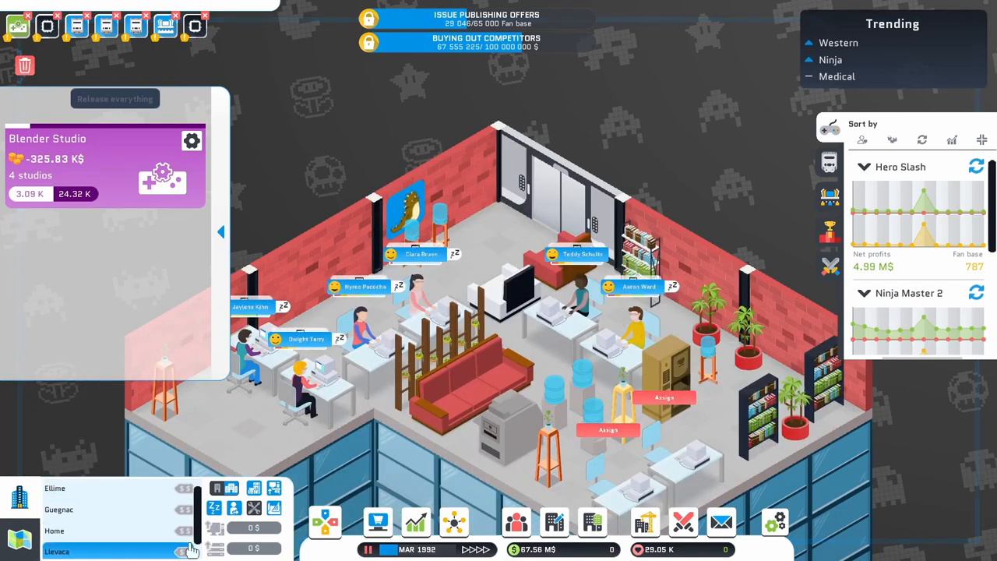
click(590, 413)
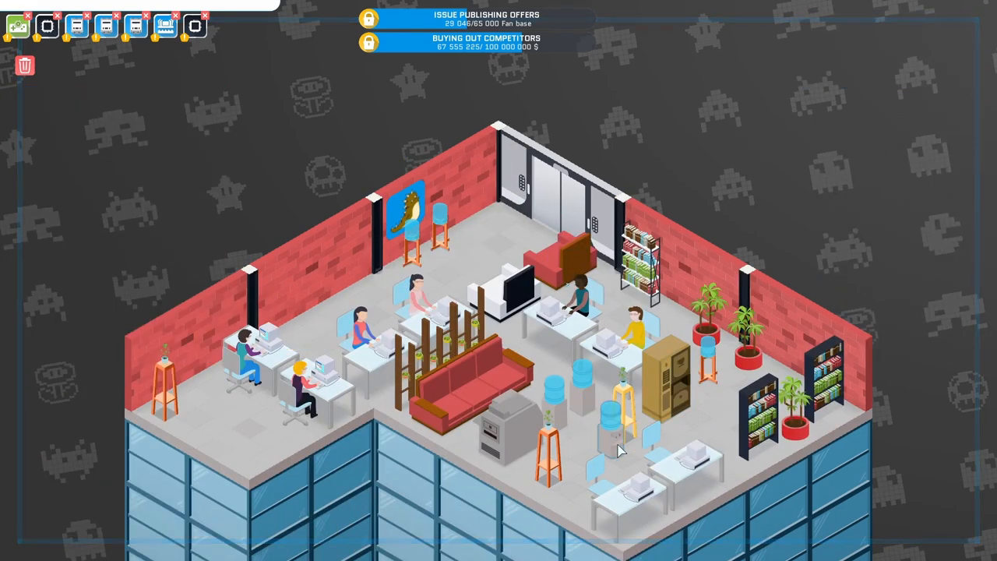
click(592, 446)
click(607, 436)
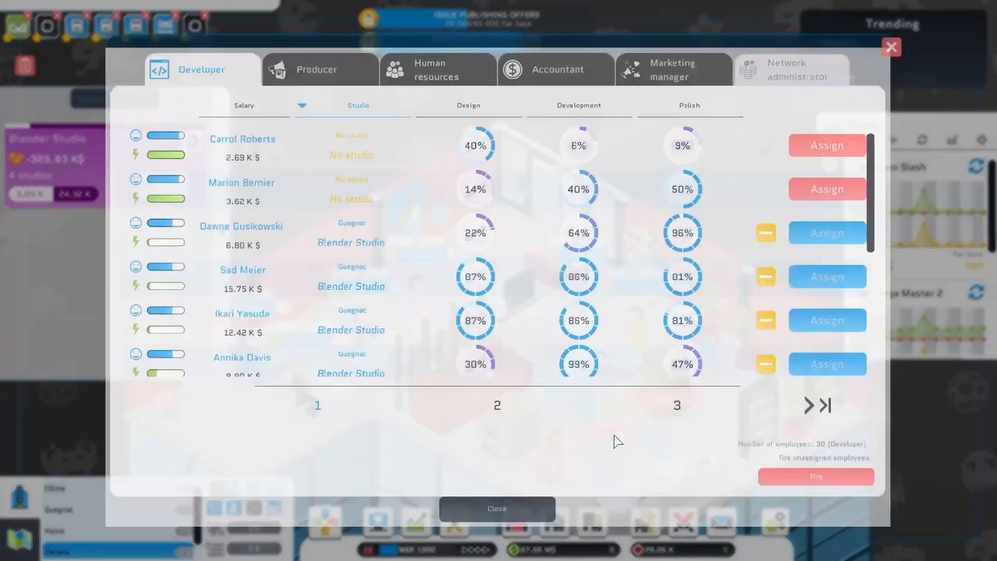
click(821, 195)
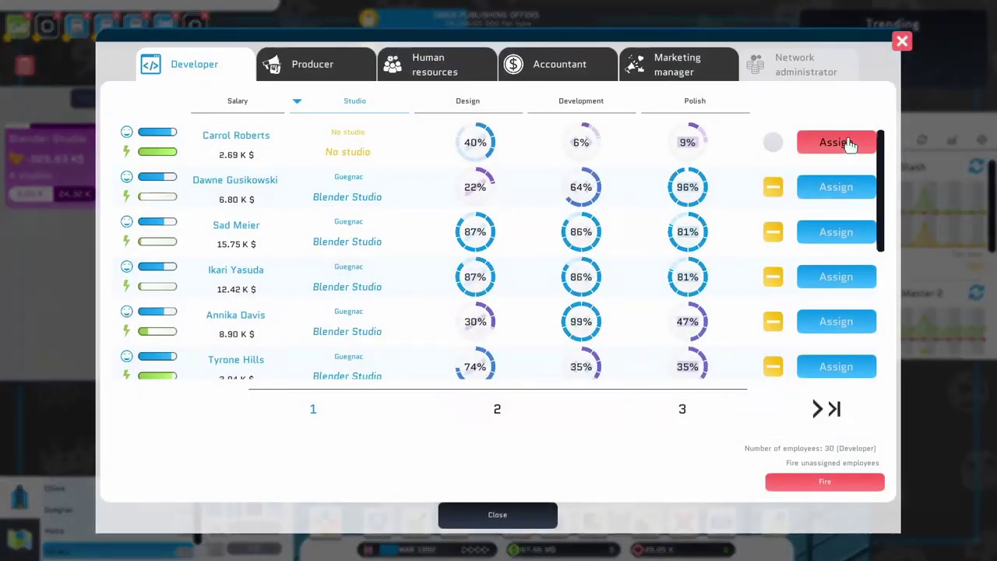
click(840, 143)
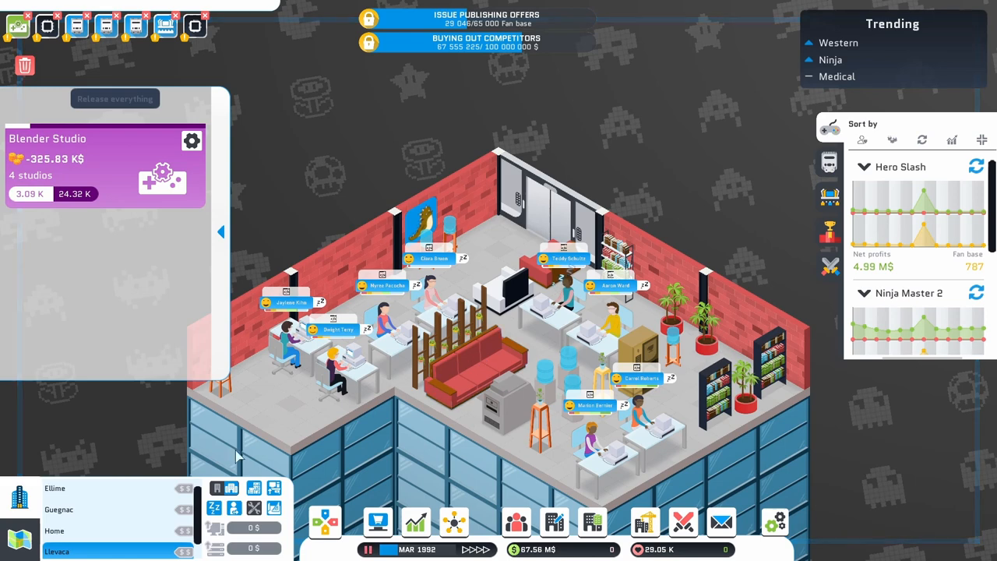
click(152, 531)
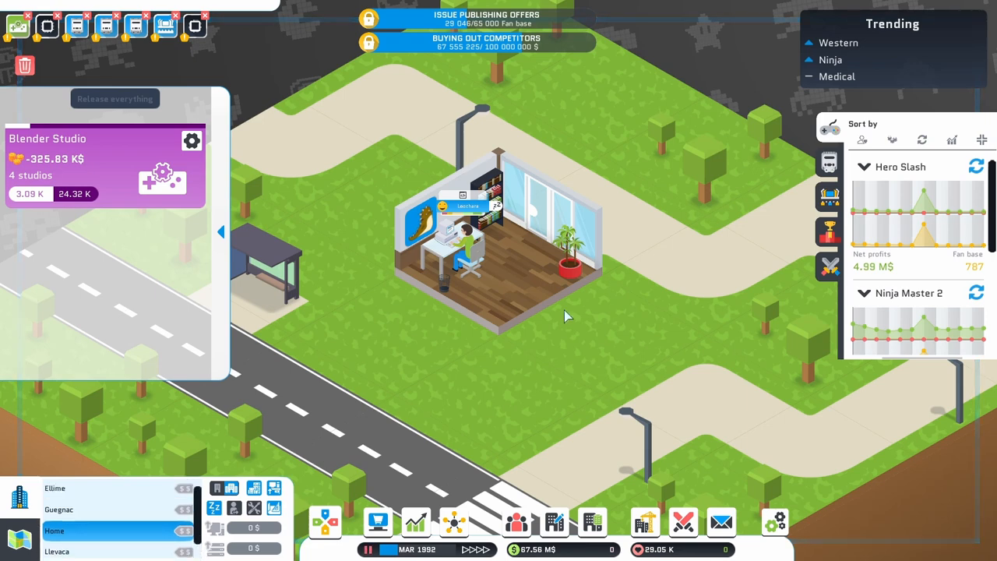
Resume the game clock until the spontaneous job application arrives
key(space)
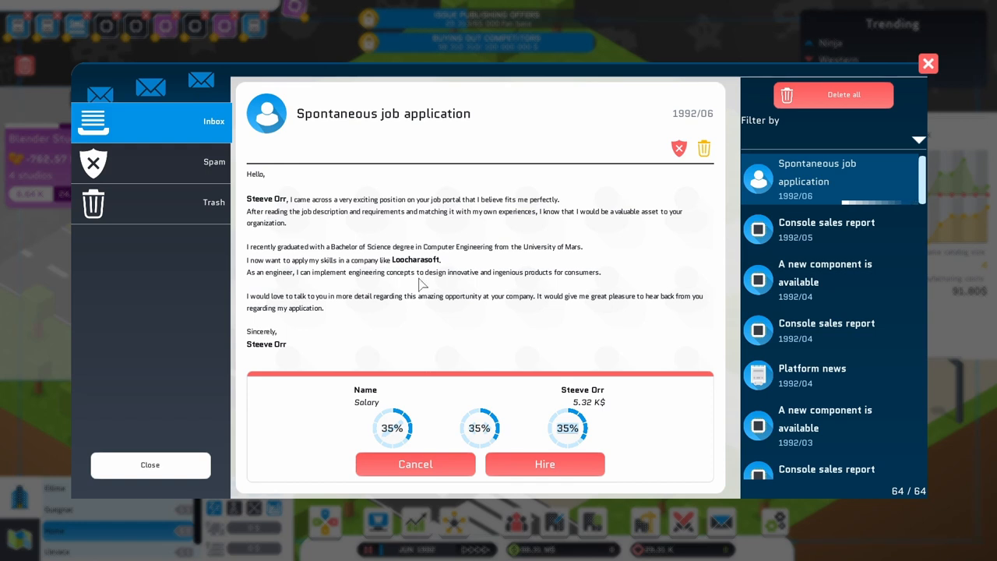
click(539, 466)
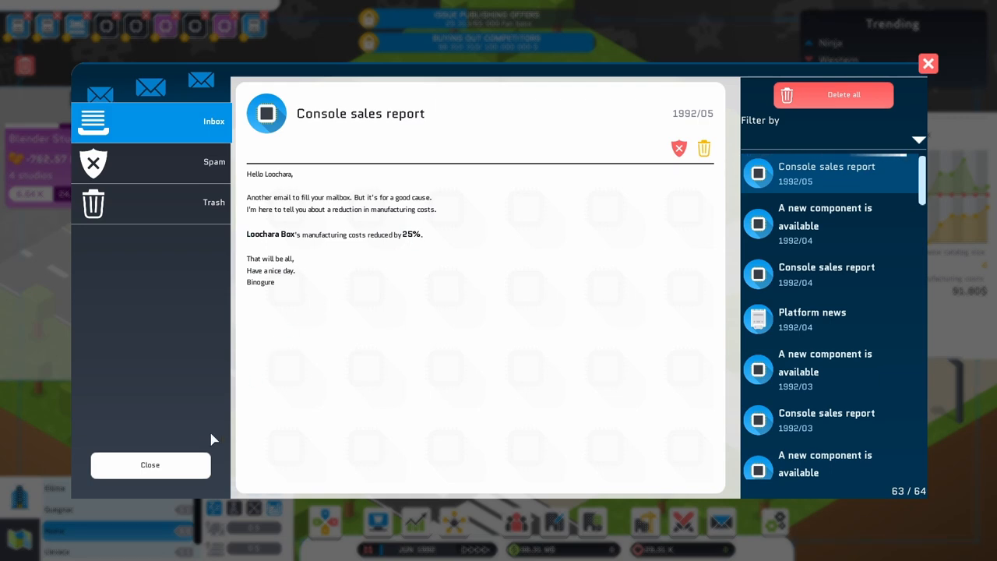
Set the Loochara Box price to $320, return to the released games list and pause
click(180, 467)
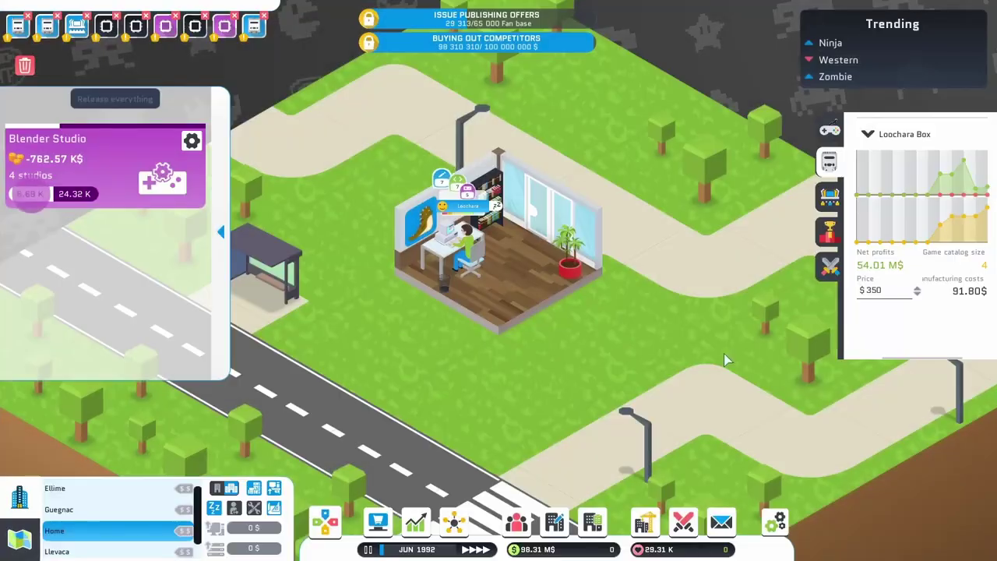
click(917, 296)
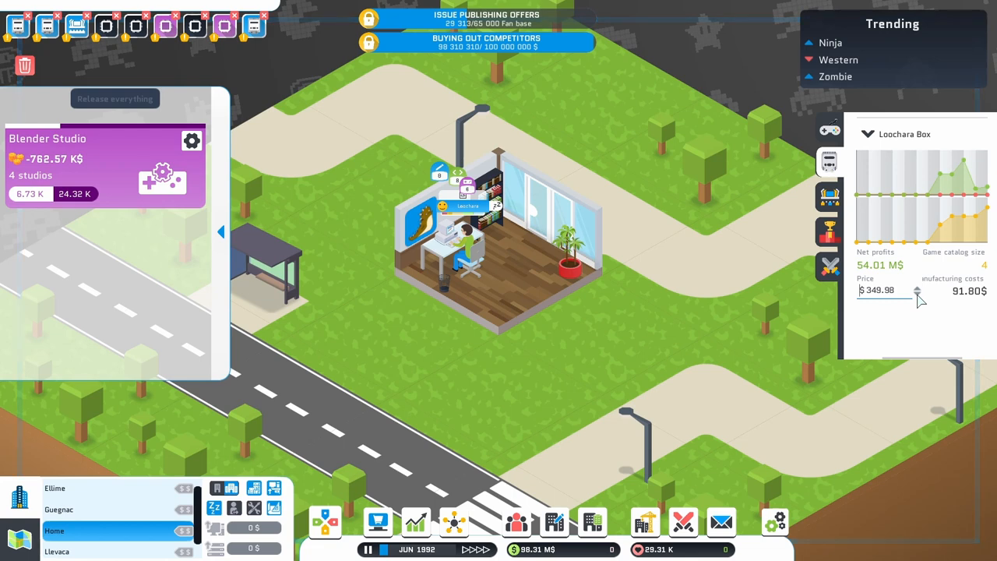
click(918, 295)
click(917, 295)
click(917, 295)
double_click(902, 294)
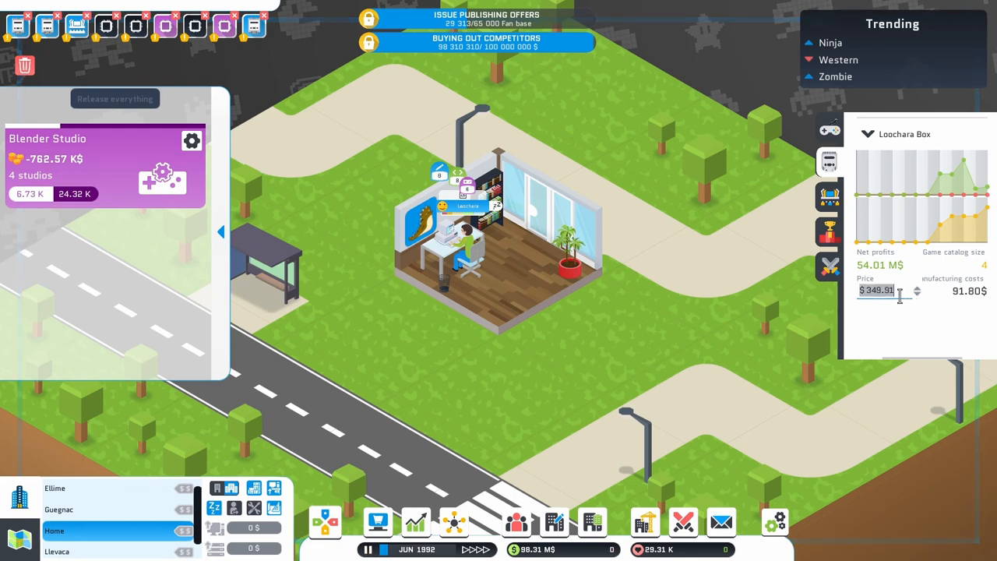
text(320)
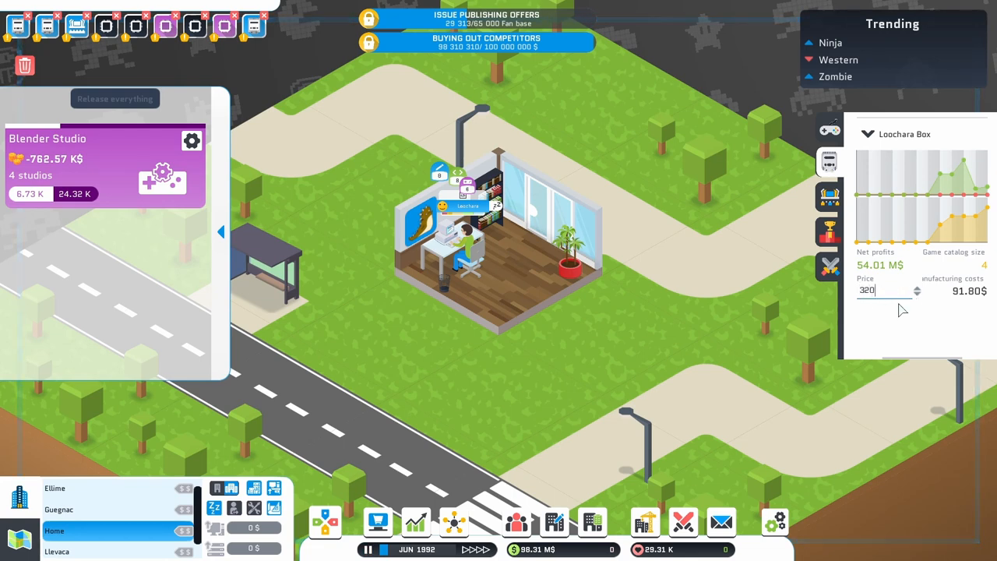
key(Return)
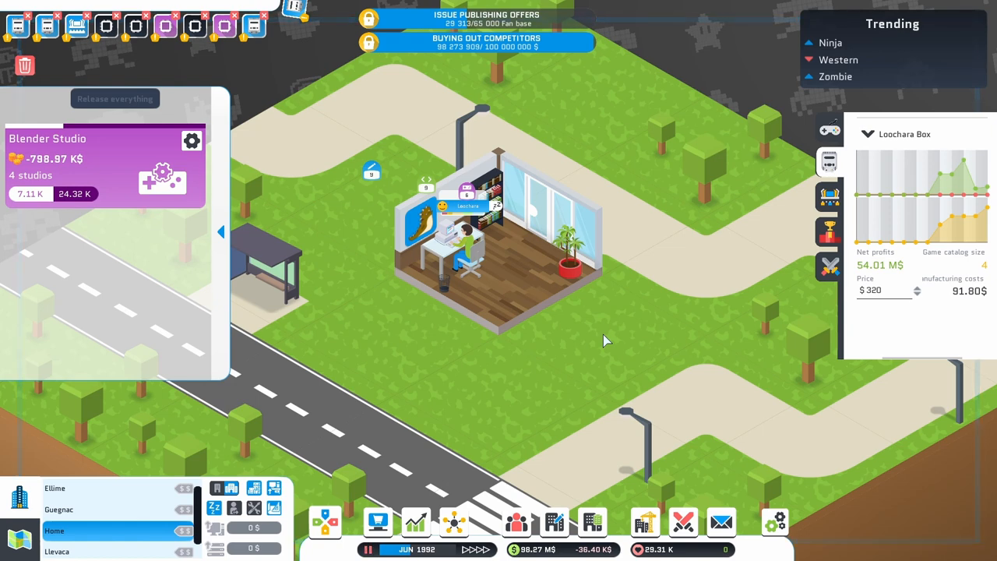
click(829, 129)
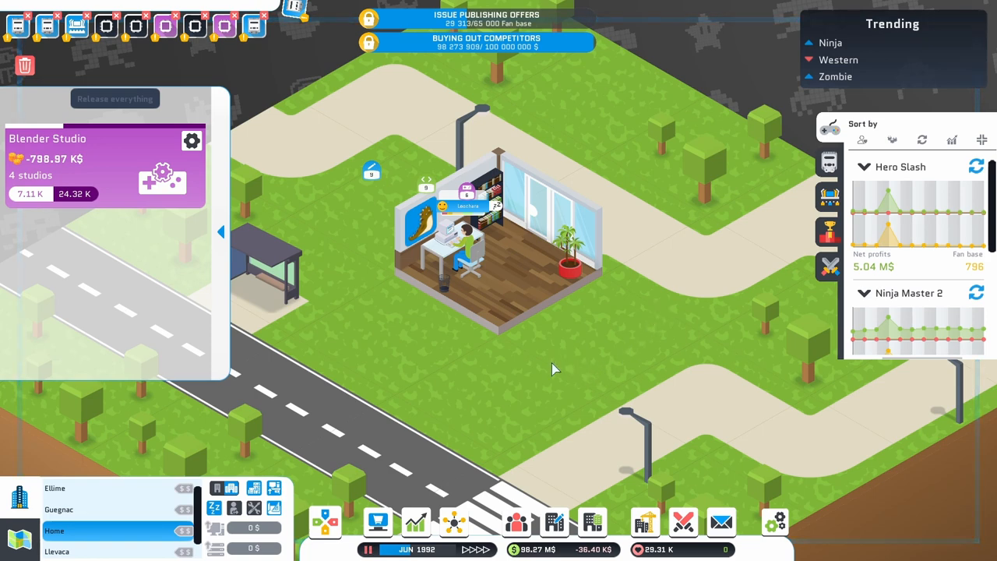
key(space)
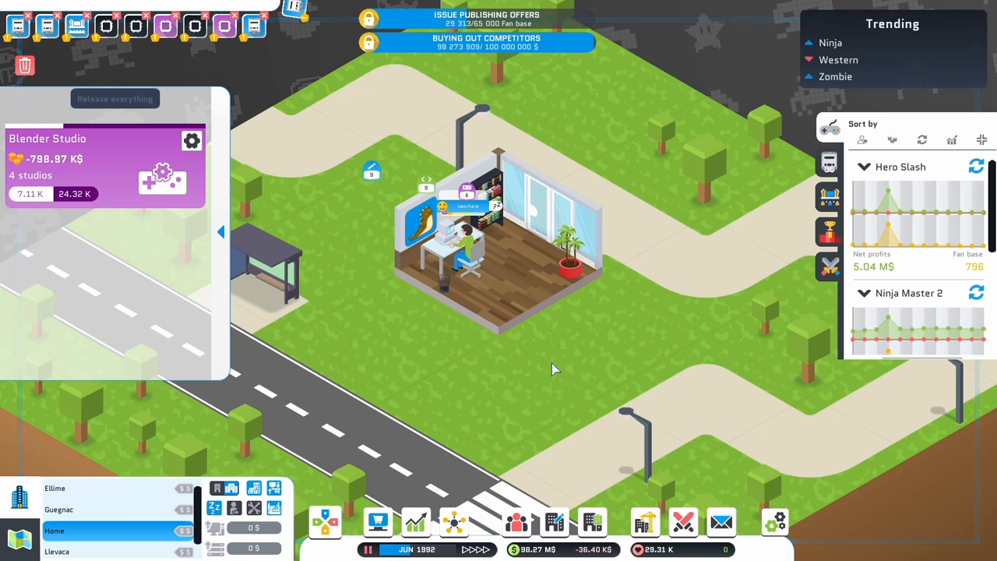